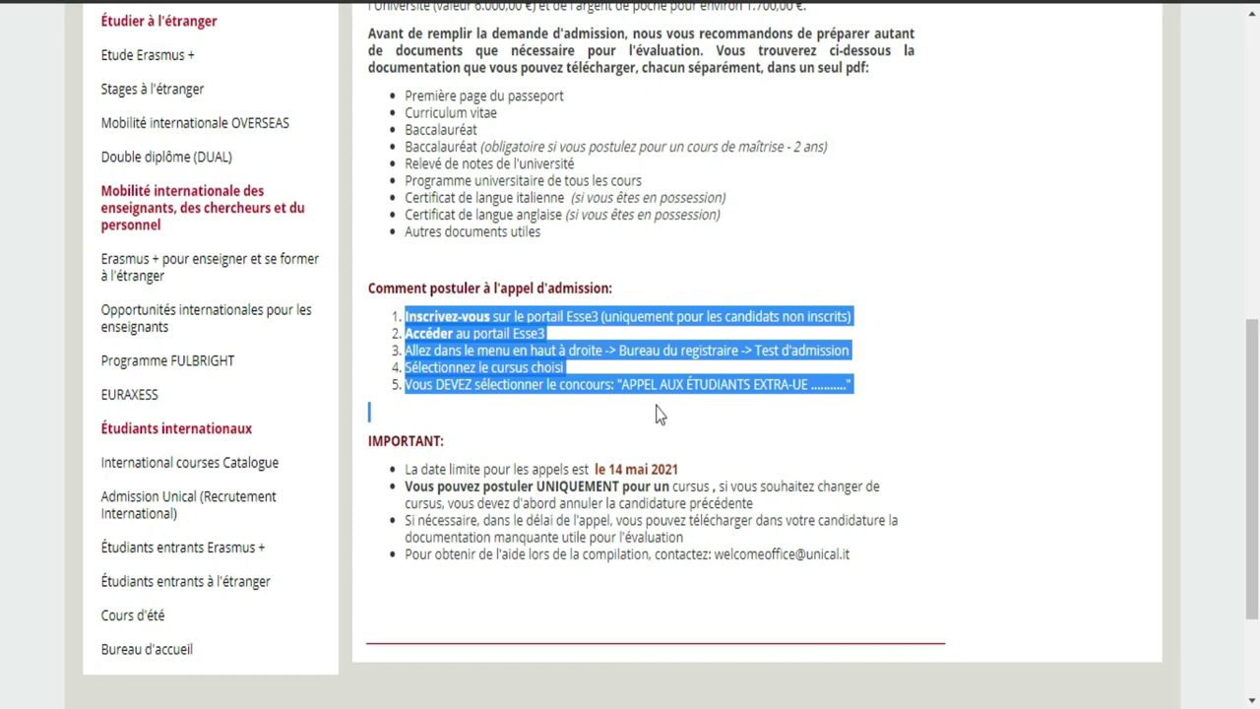
- Highlight the 14 mai 2021 application deadline, then clear the selection
click(853, 436)
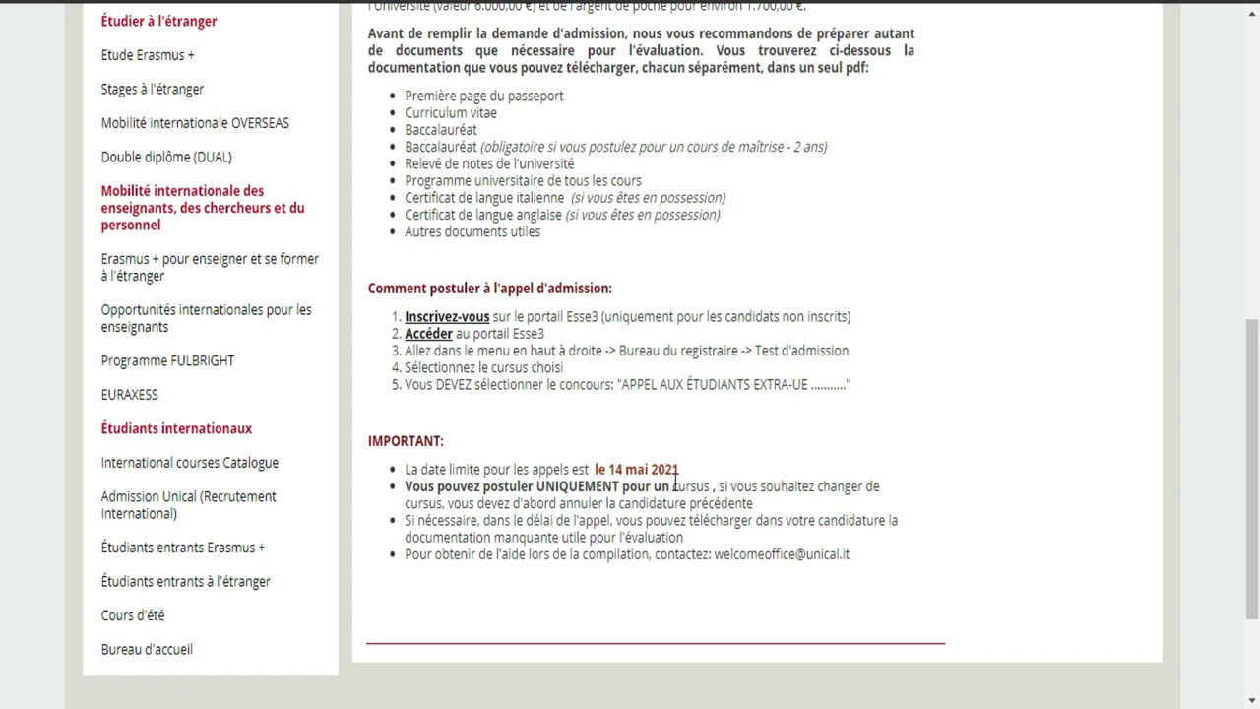
drag(687, 468, 613, 461)
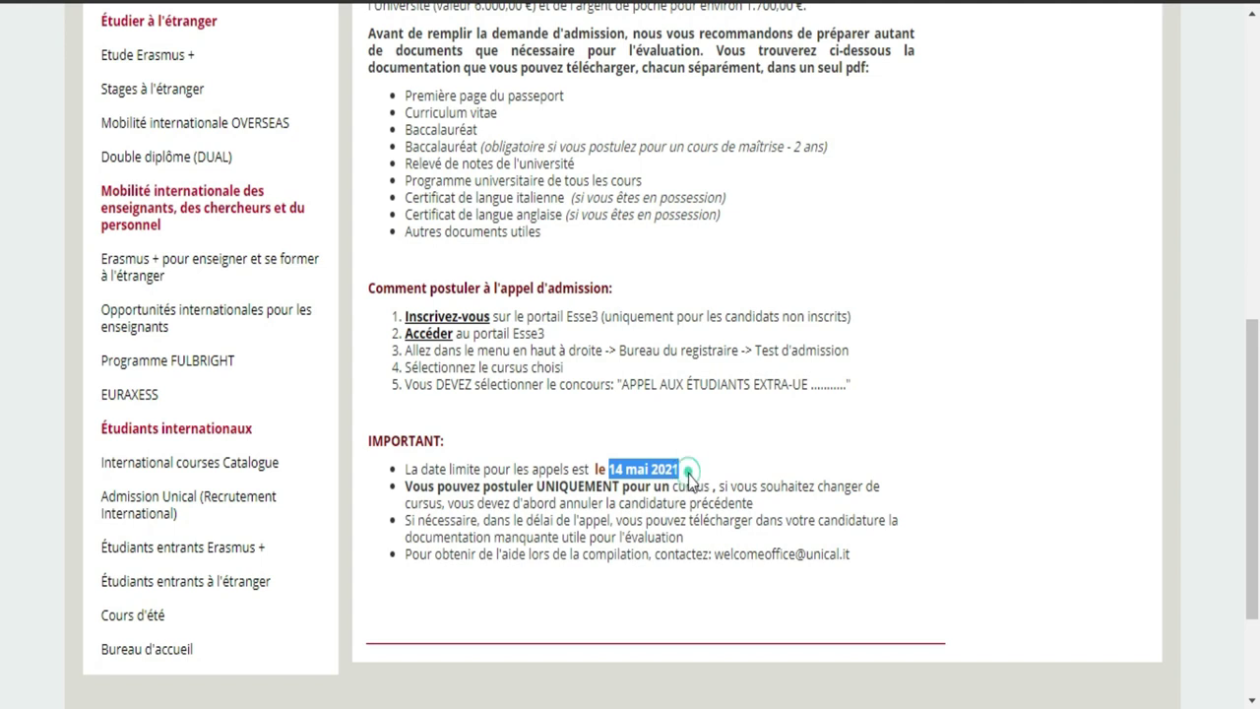
drag(607, 470, 683, 476)
click(688, 471)
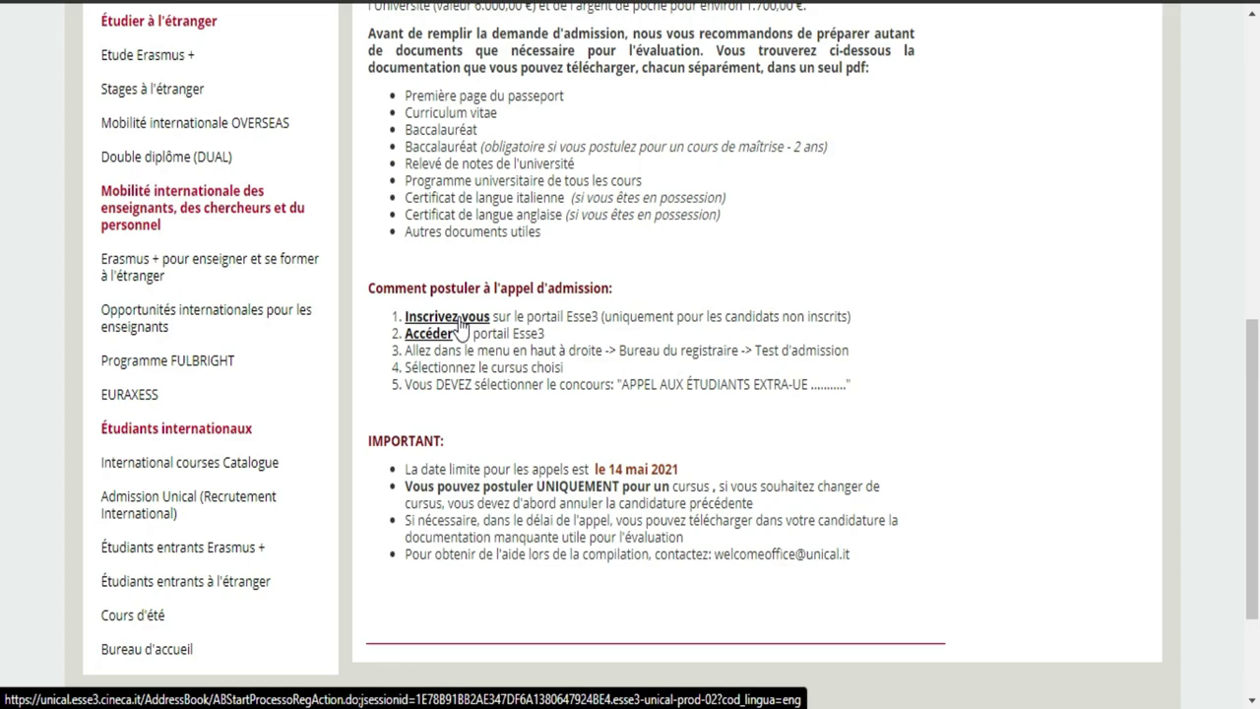
- Open Esse3 registration for non-registered candidates and dismiss the CCleaner alert
click(452, 317)
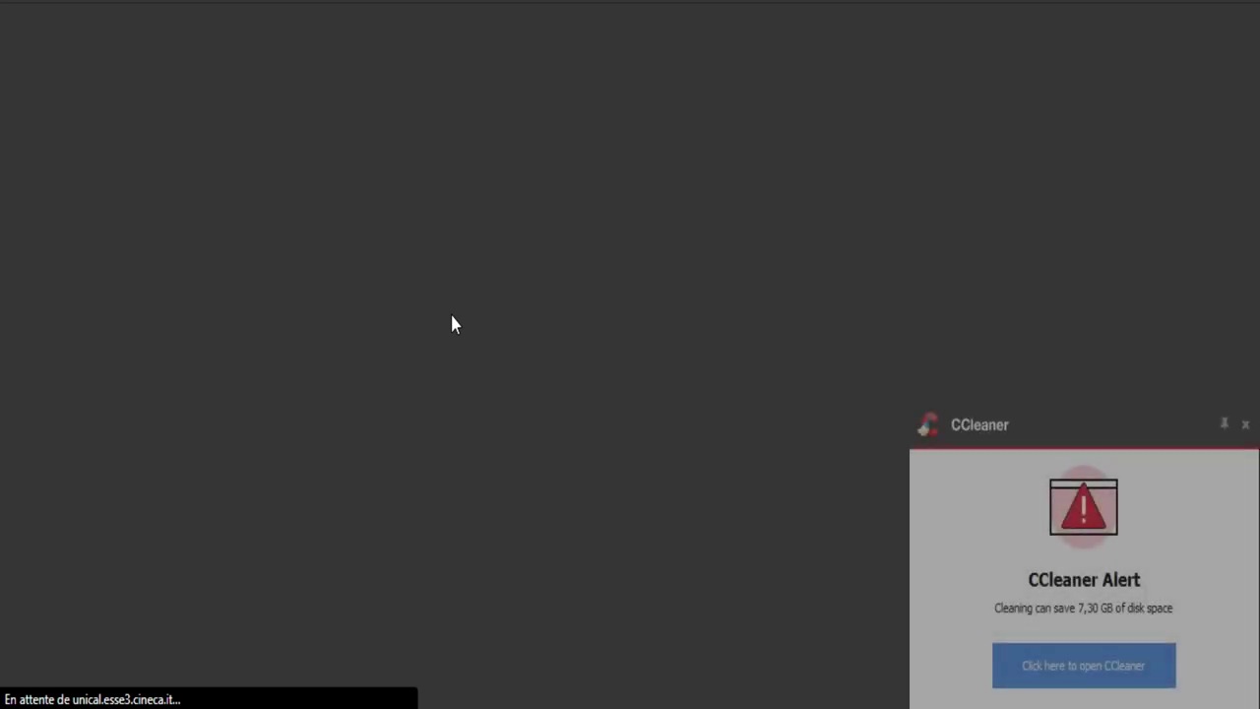
click(1245, 427)
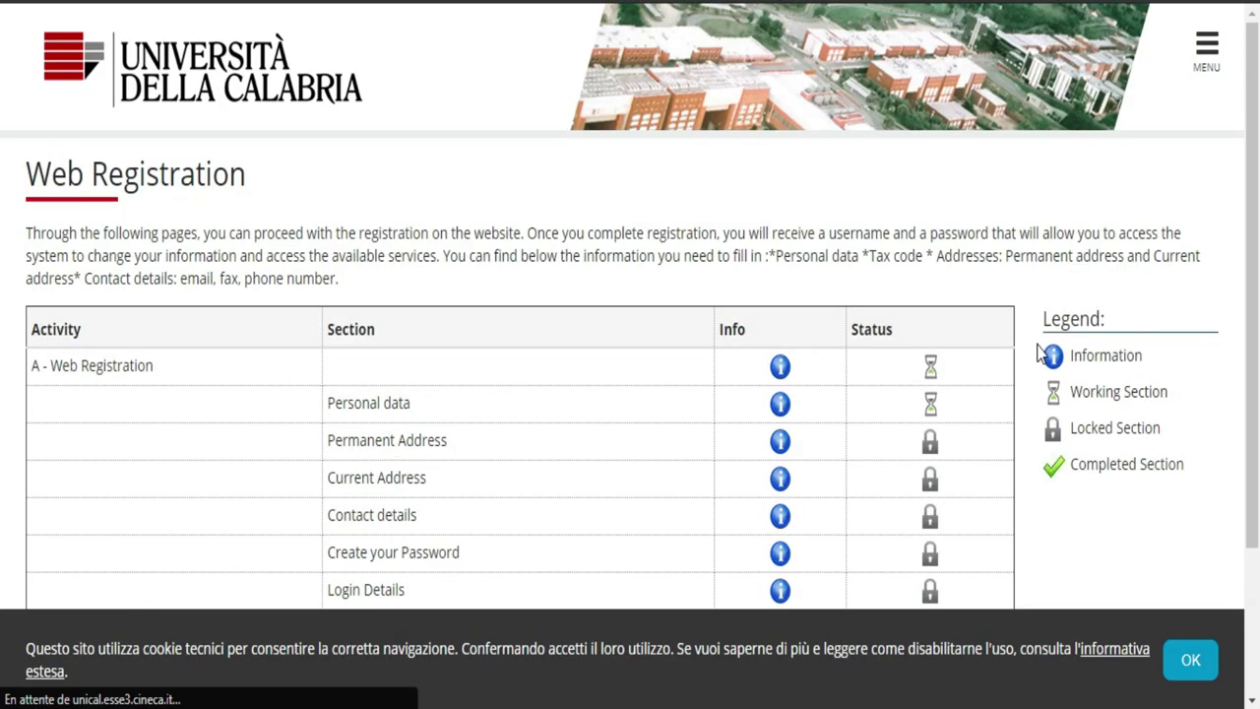
scroll(4, 285, down, 2)
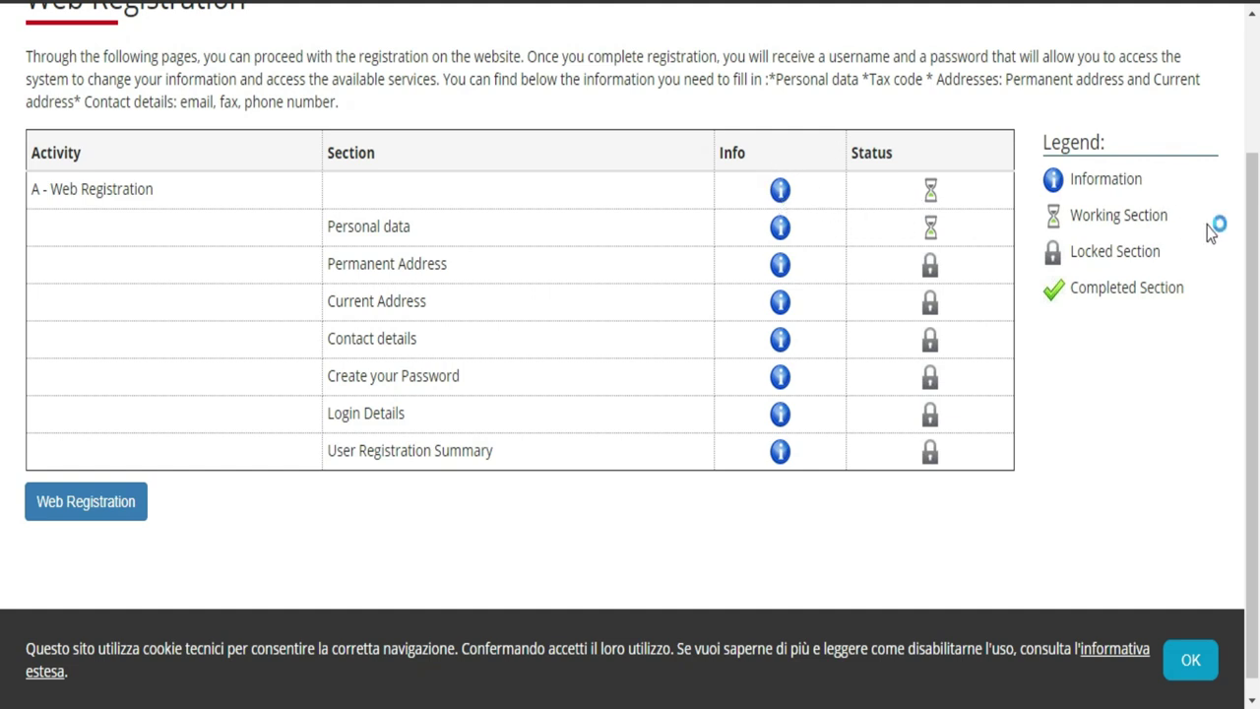
drag(1252, 219, 1253, 355)
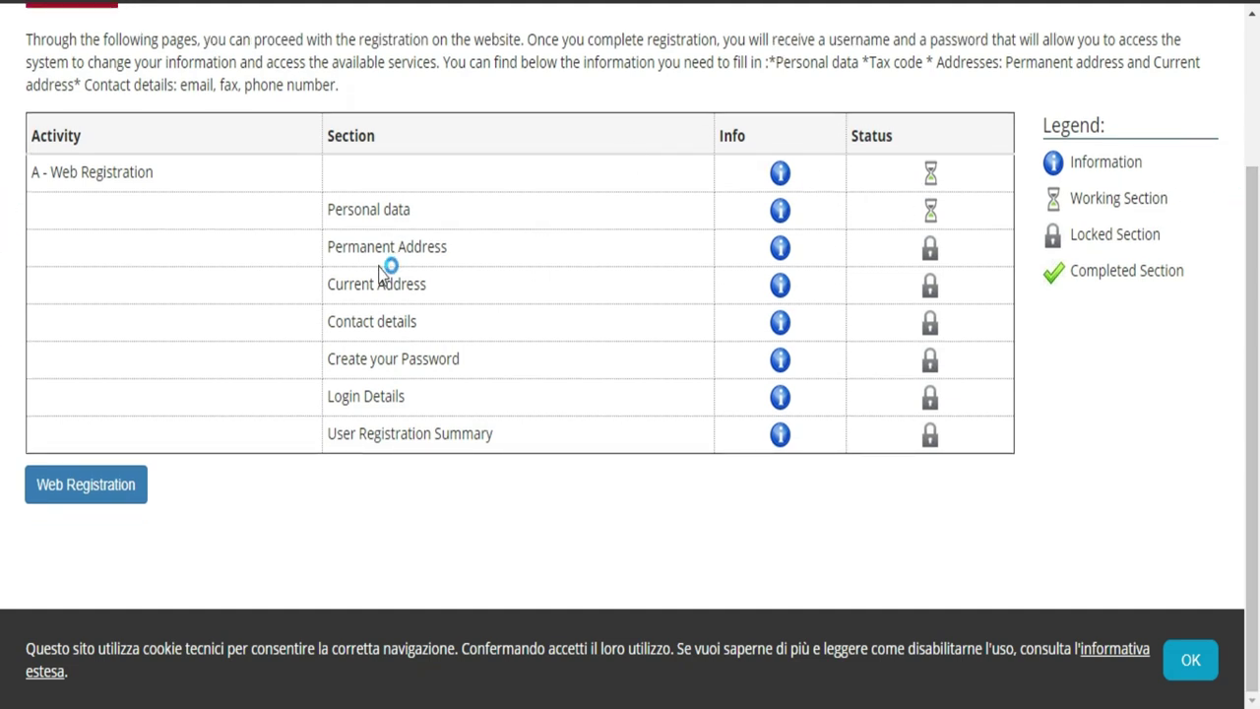
- Review the Personal data and Permanent Address sections, then start Web Registration
drag(427, 215, 314, 209)
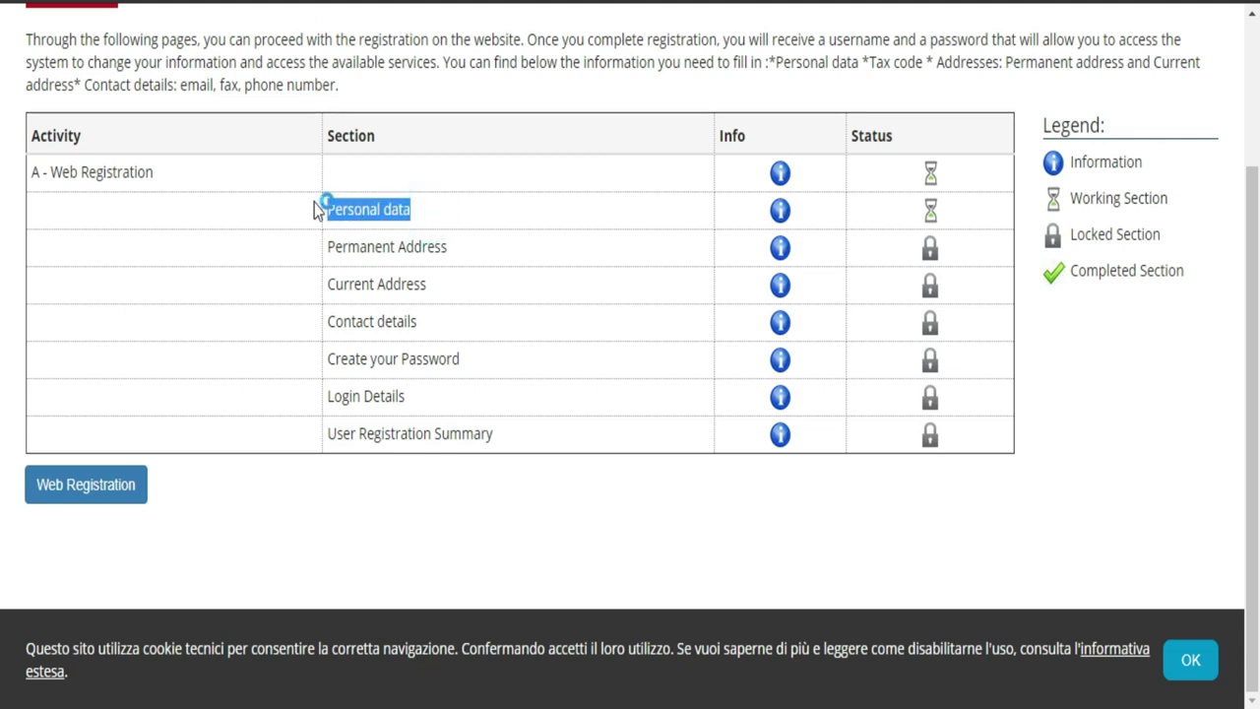
drag(483, 264, 329, 248)
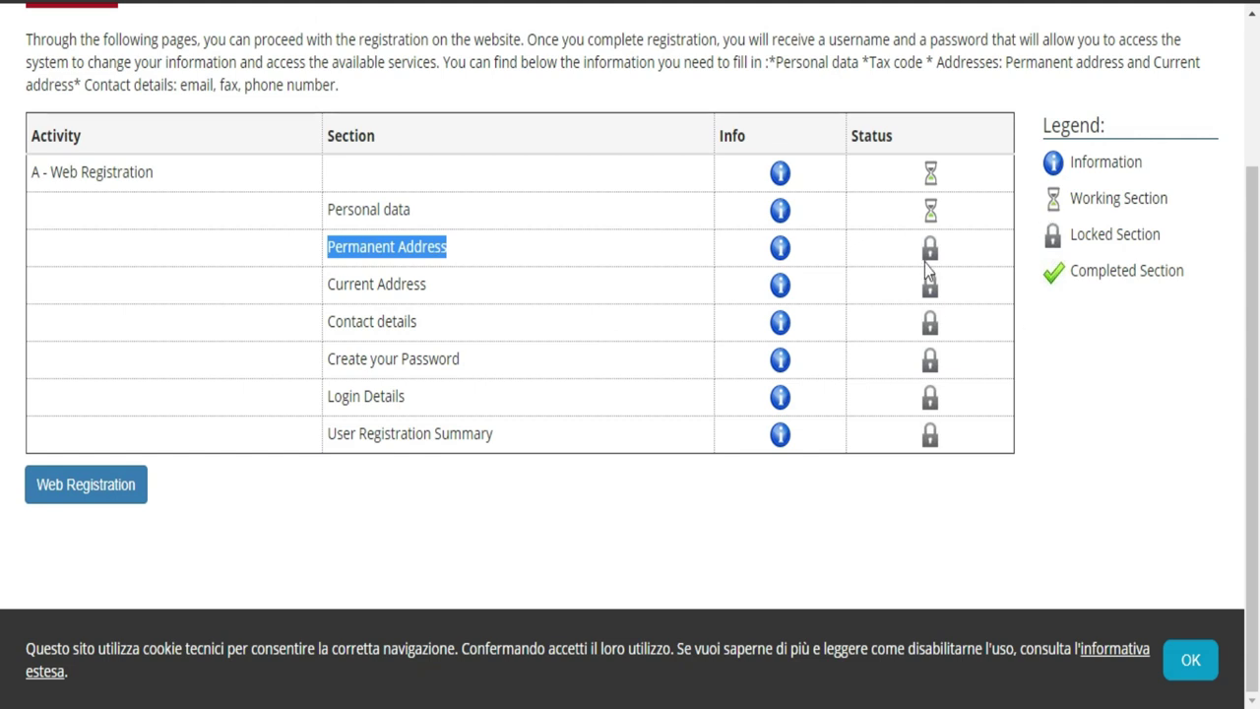
click(93, 492)
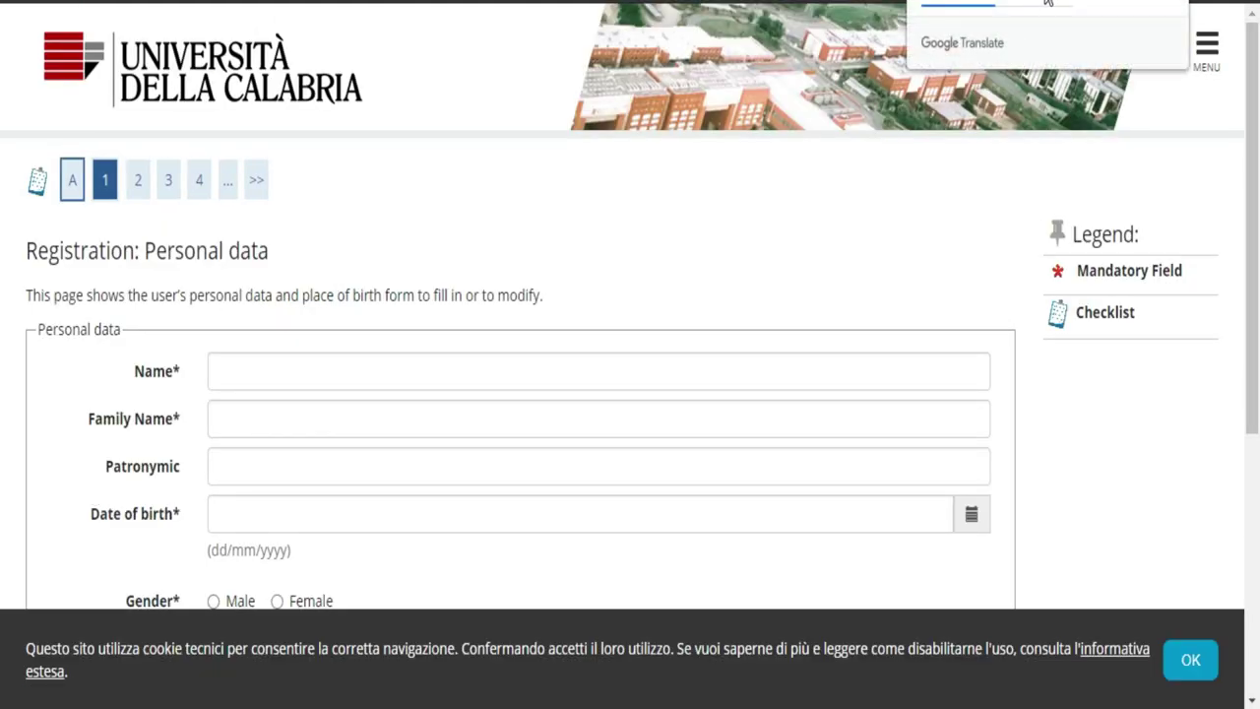
- Enter the applicant's first name and family name
drag(1255, 167, 1257, 308)
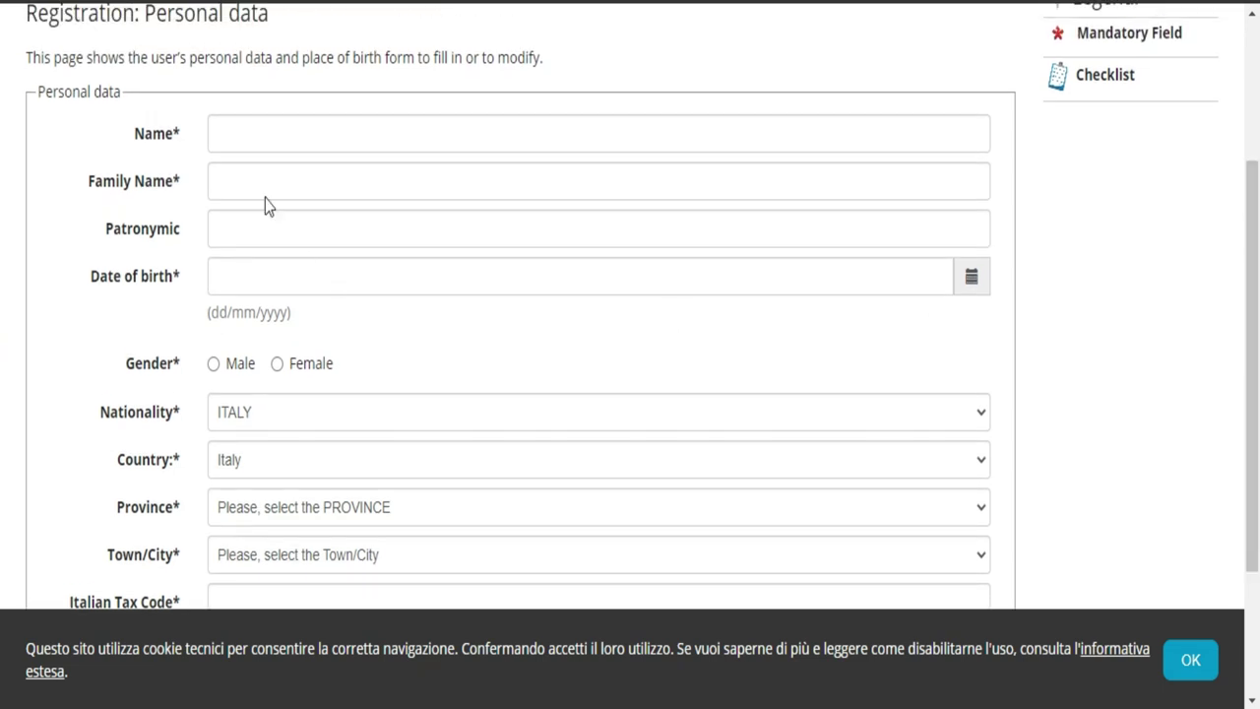
click(268, 129)
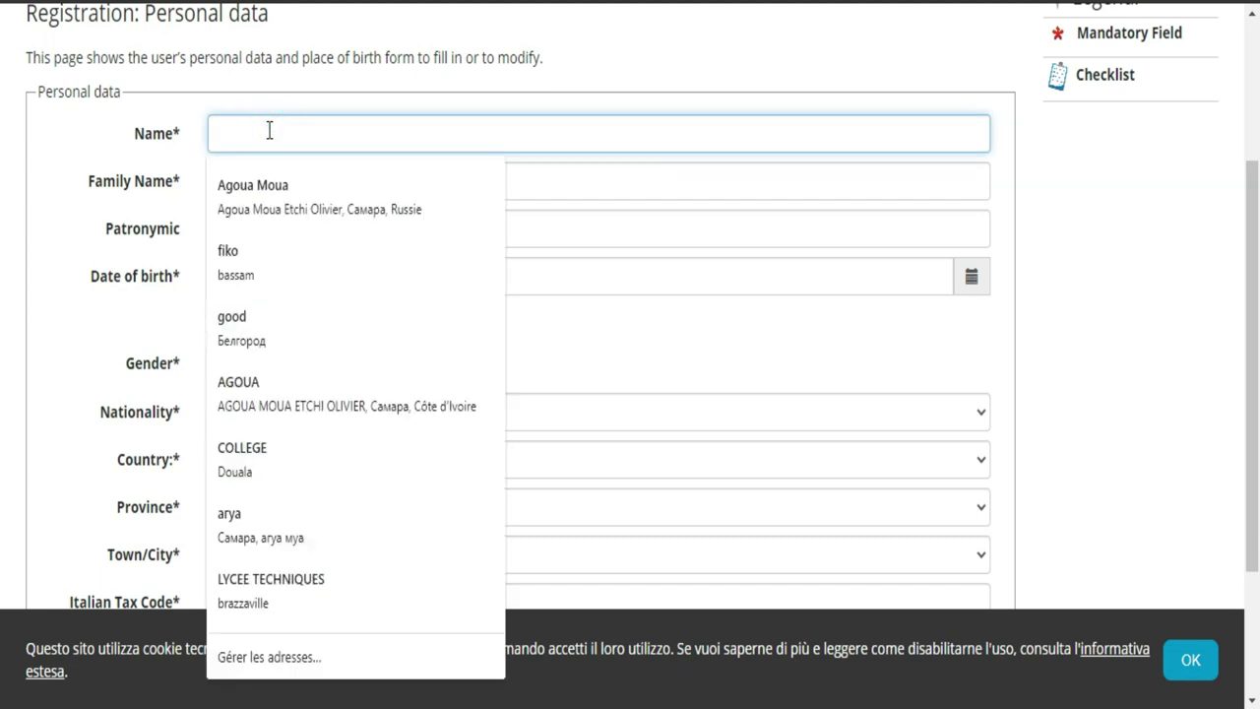
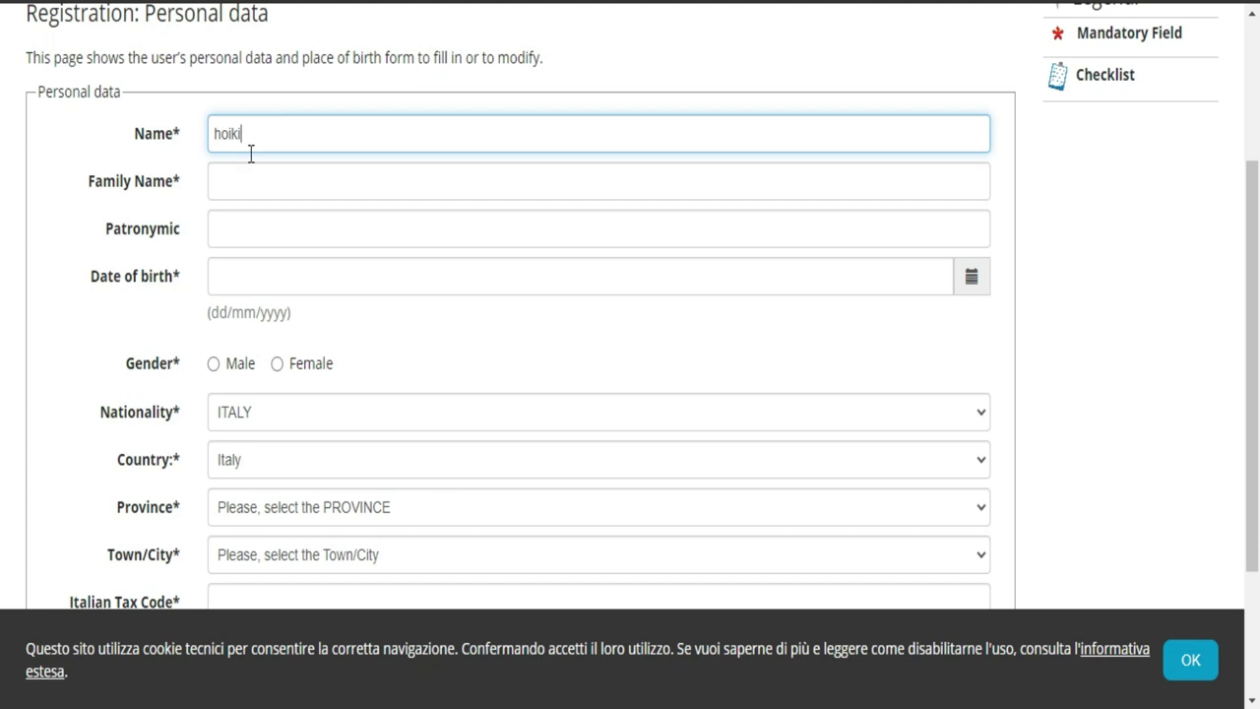
click(244, 171)
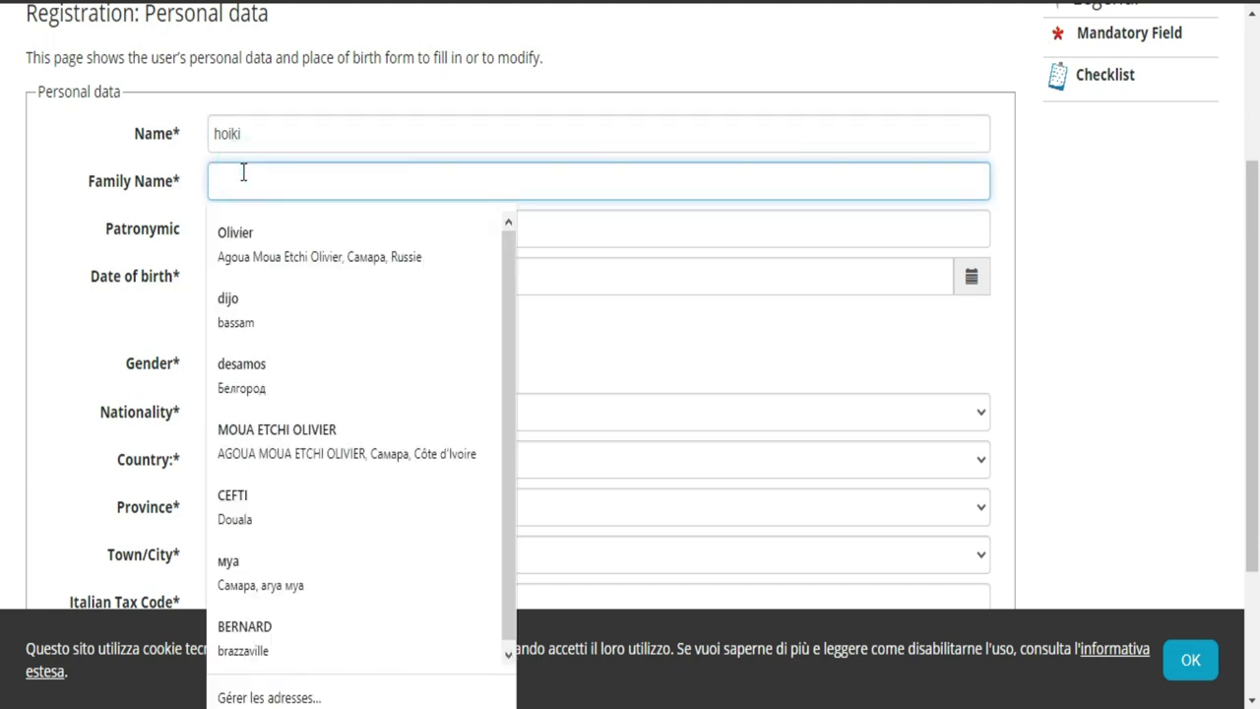
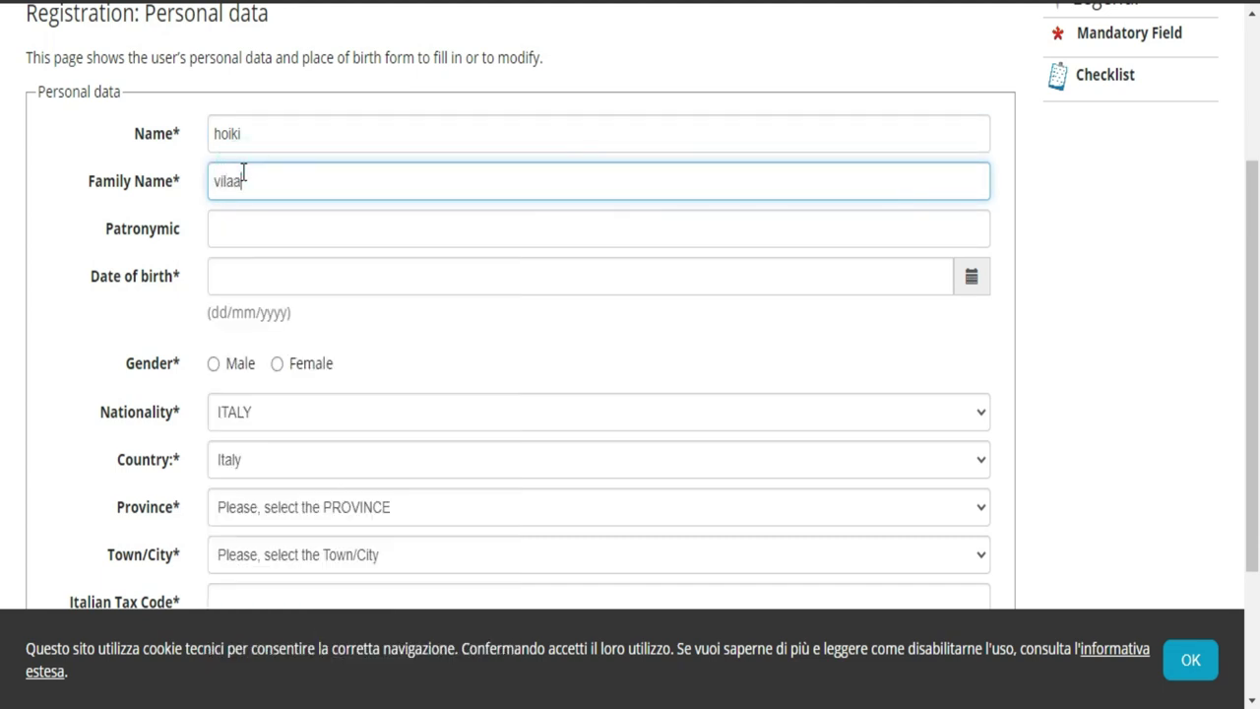
click(255, 231)
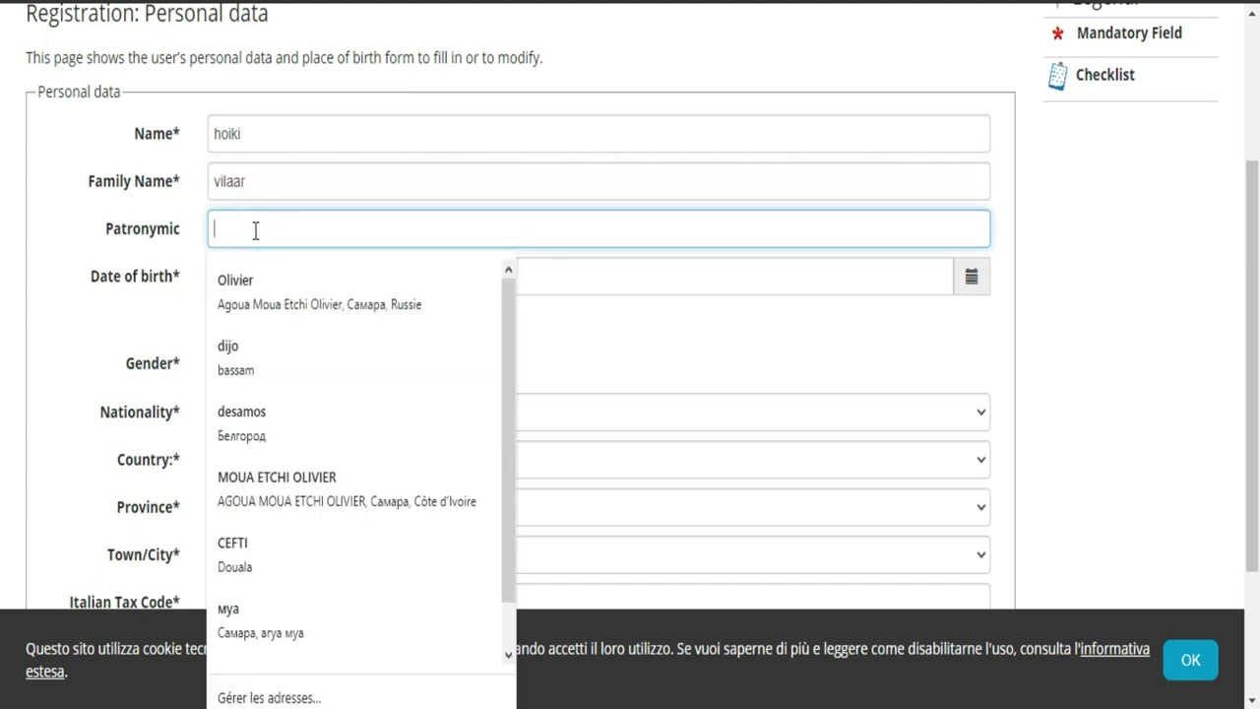
- Set the date of birth to 3 April 2002 using the calendar
click(613, 280)
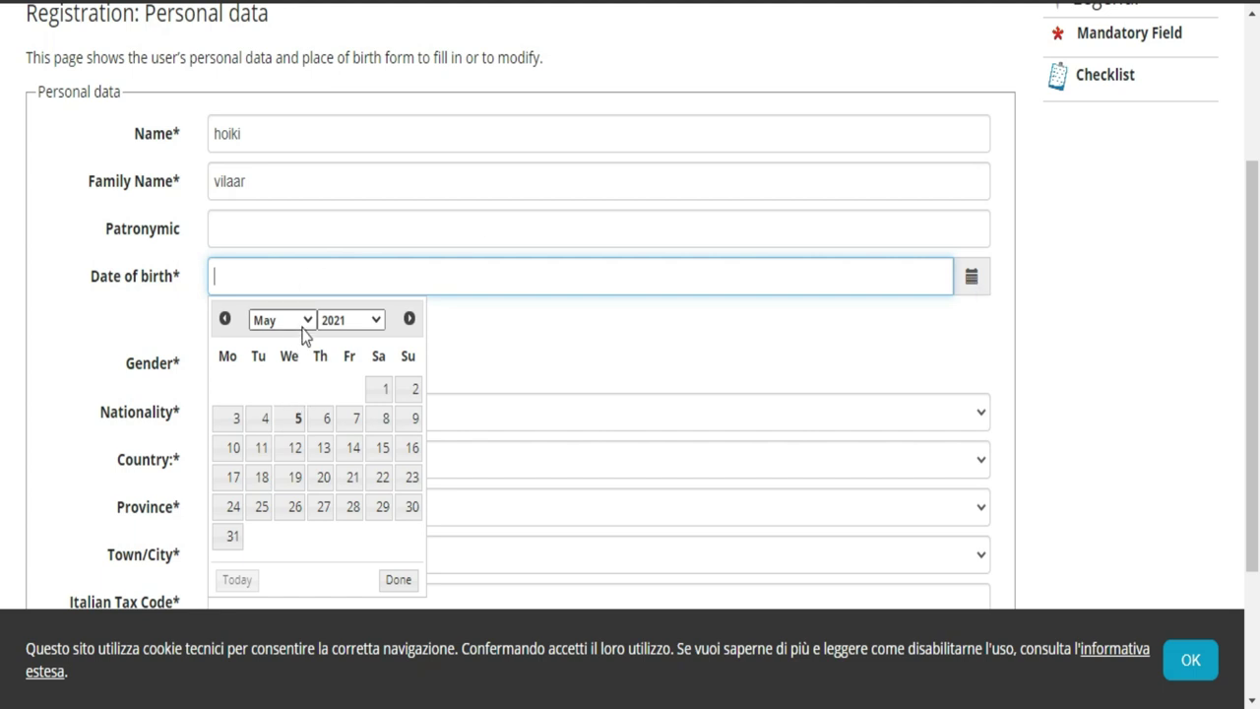
click(304, 327)
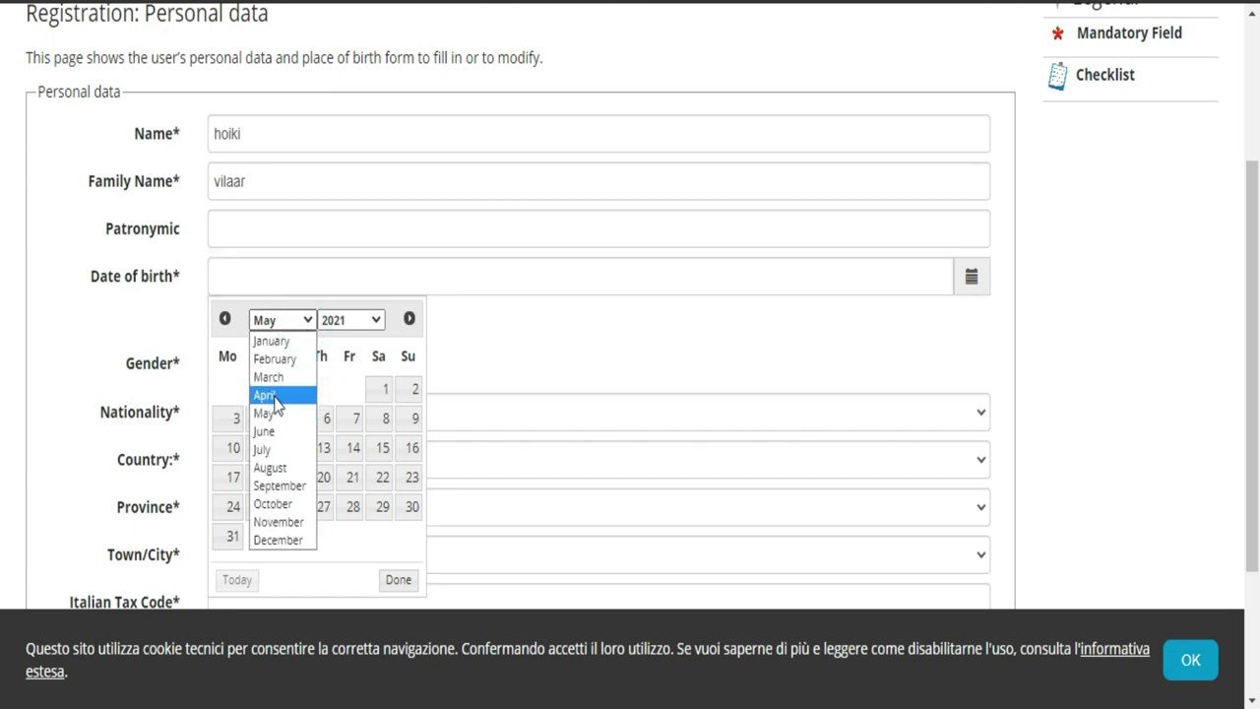
click(275, 395)
click(372, 321)
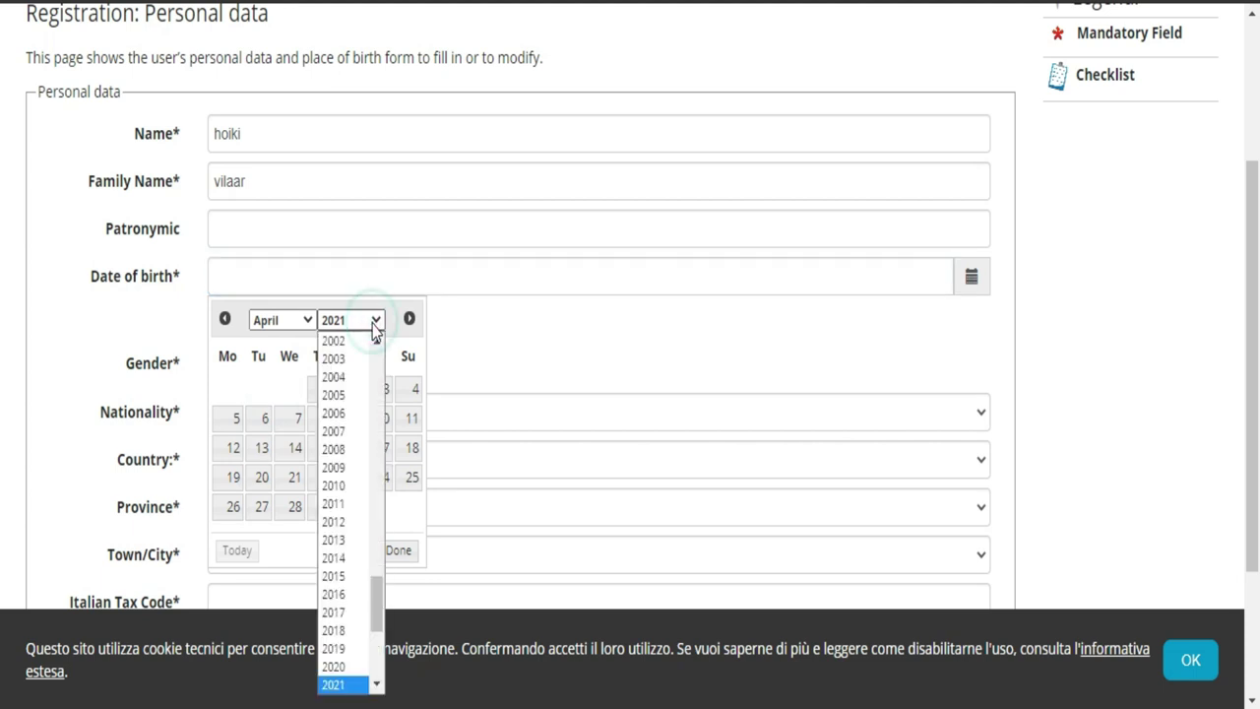
click(345, 342)
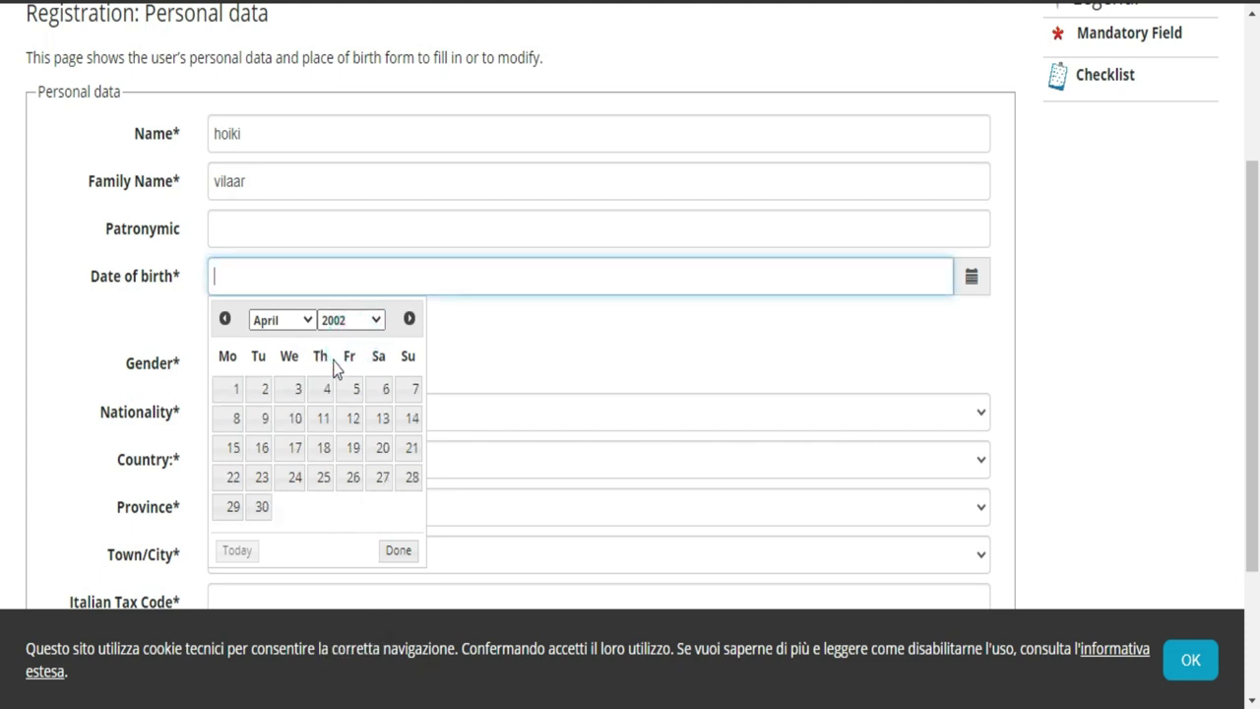
click(297, 391)
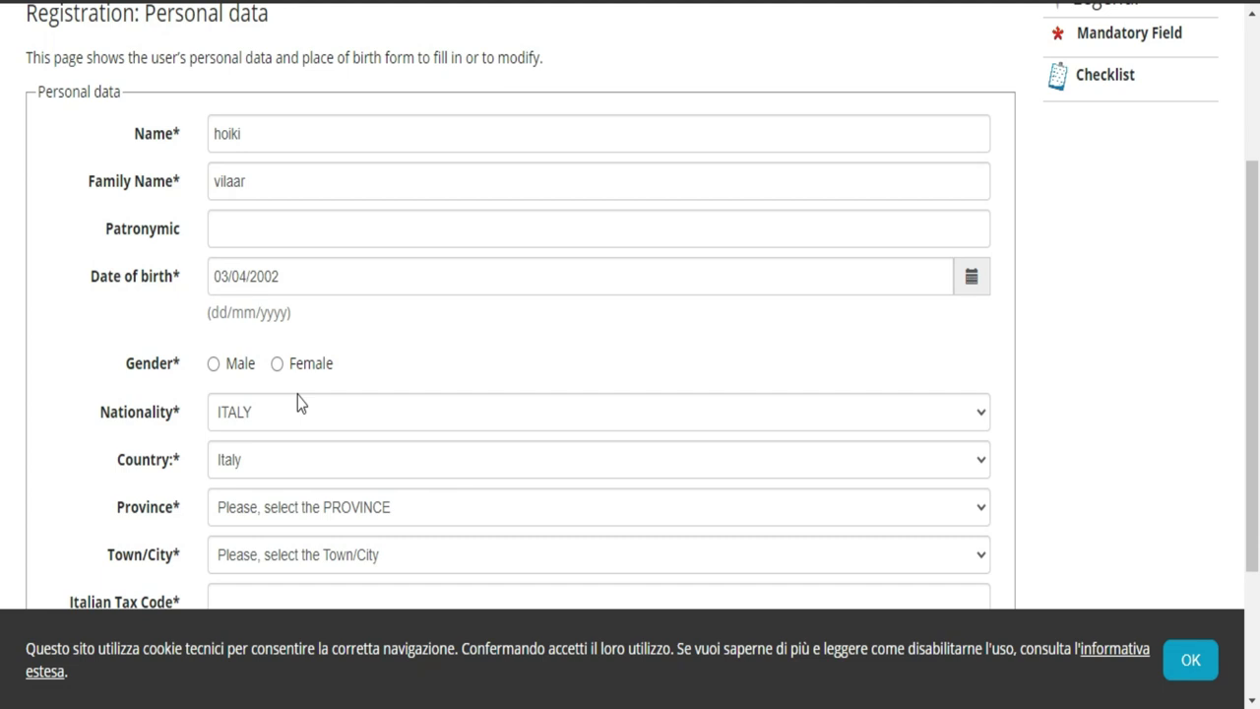
- Set gender to Male and nationality to COTE D'IVOIRE
click(217, 370)
click(442, 425)
text(co)
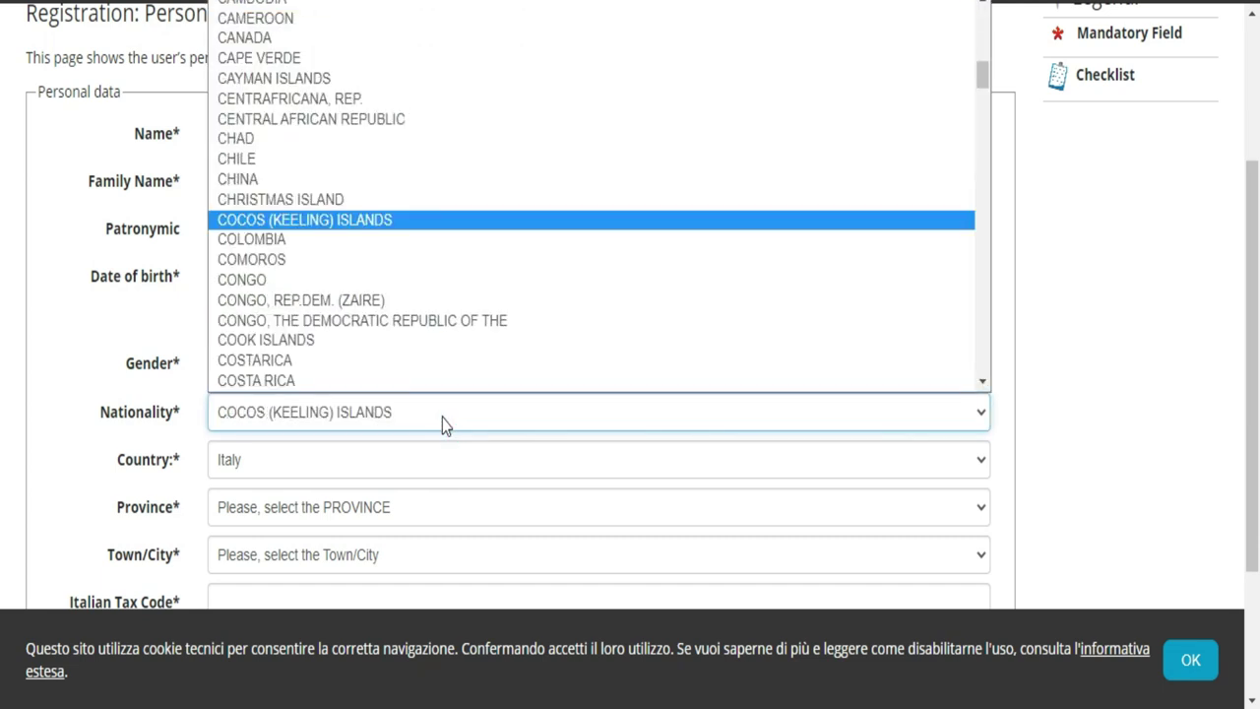
scroll(385, 369, down, 1)
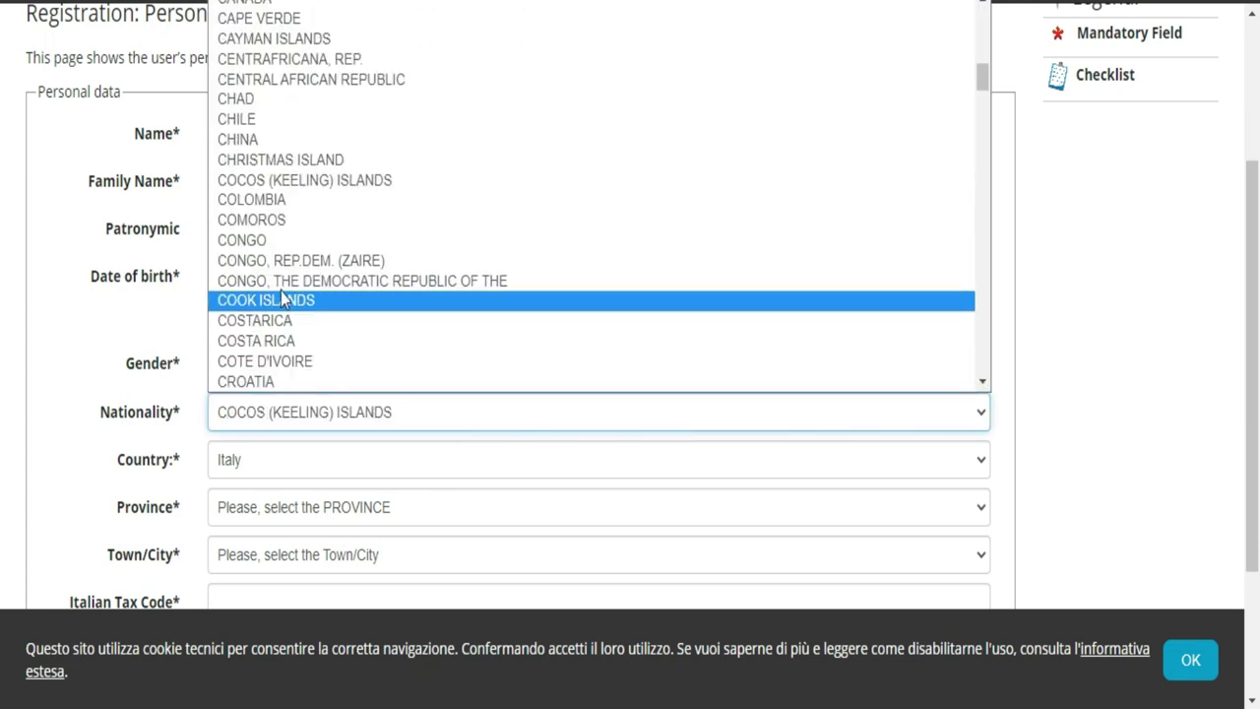
click(301, 371)
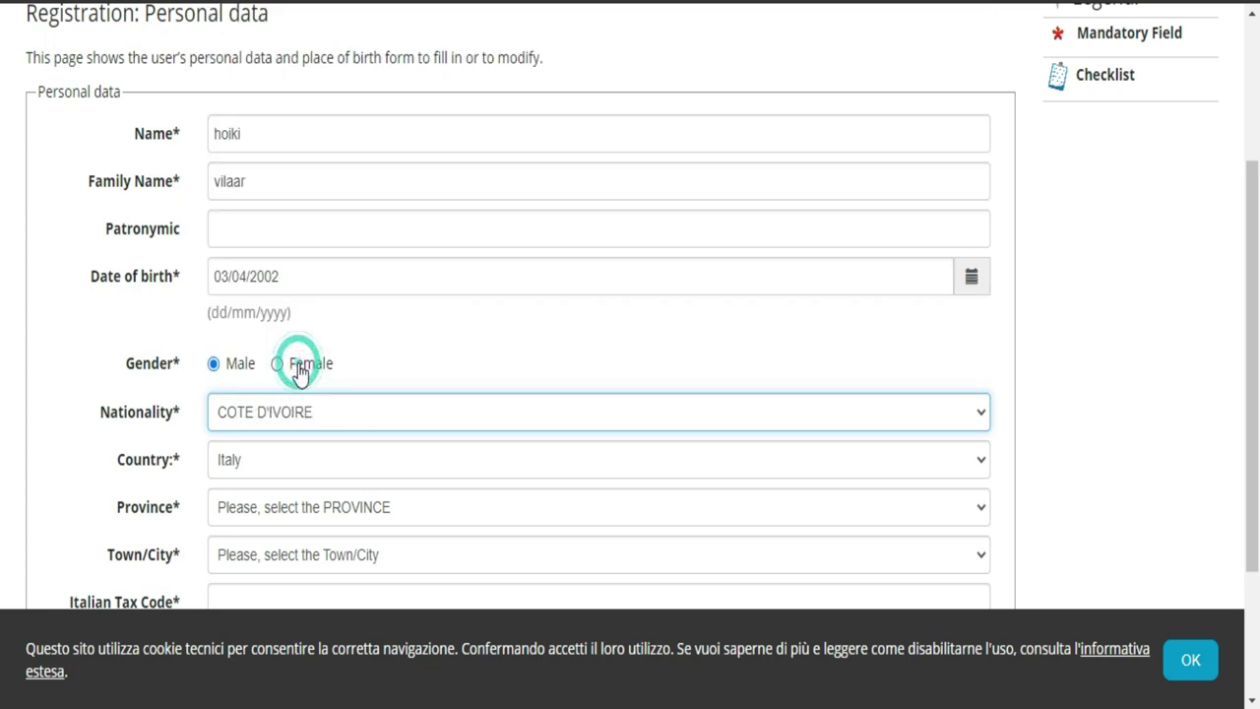
- Choose Ivory Coast as the country of birth and accept the cookie notice
click(743, 479)
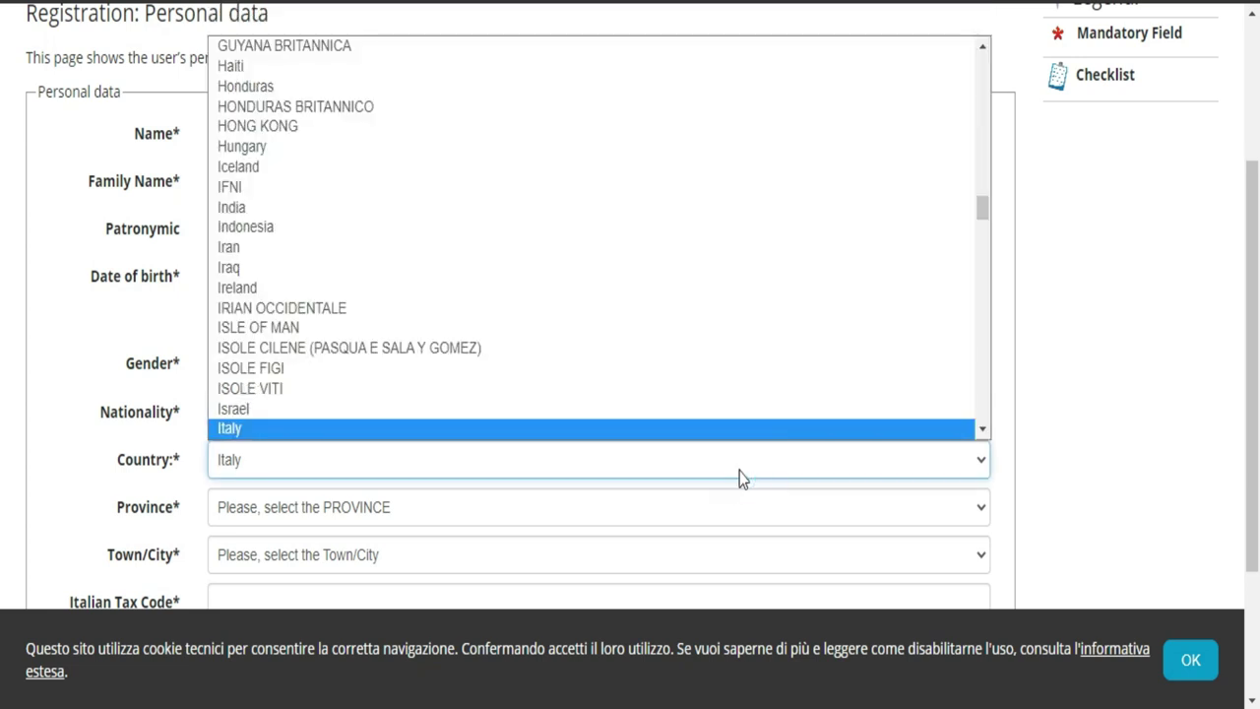
text(co)
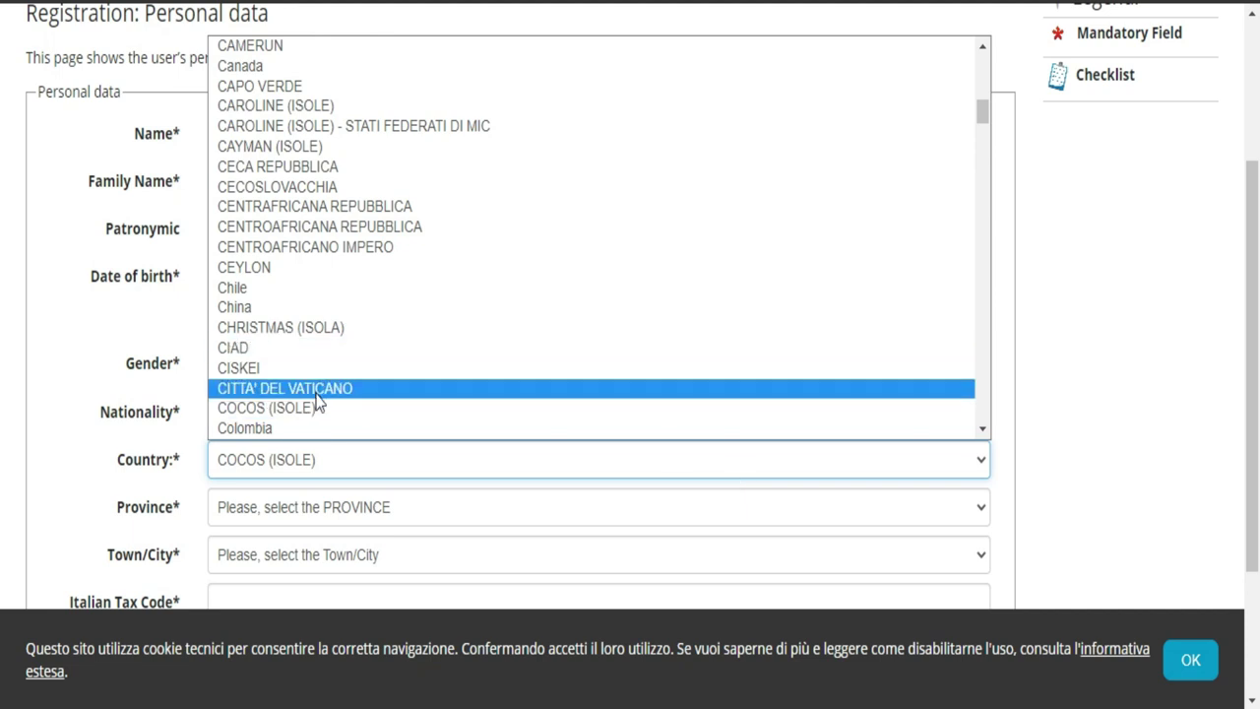
drag(988, 111, 989, 133)
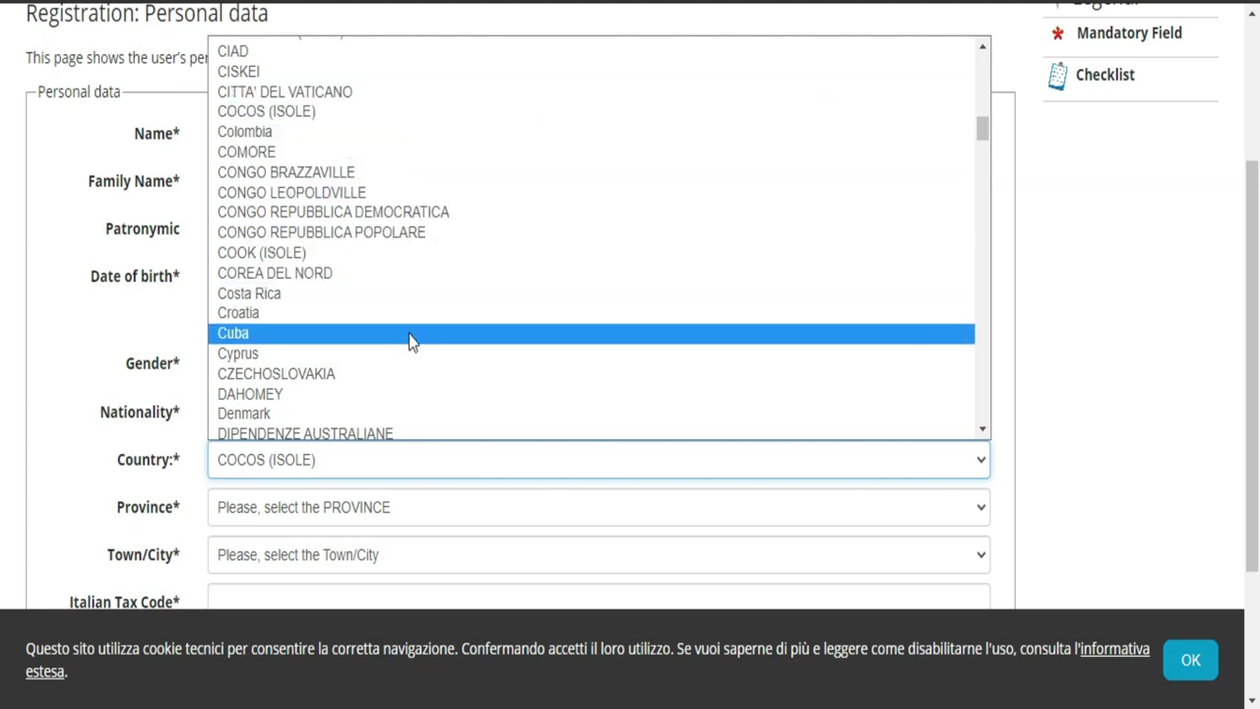
key(i)
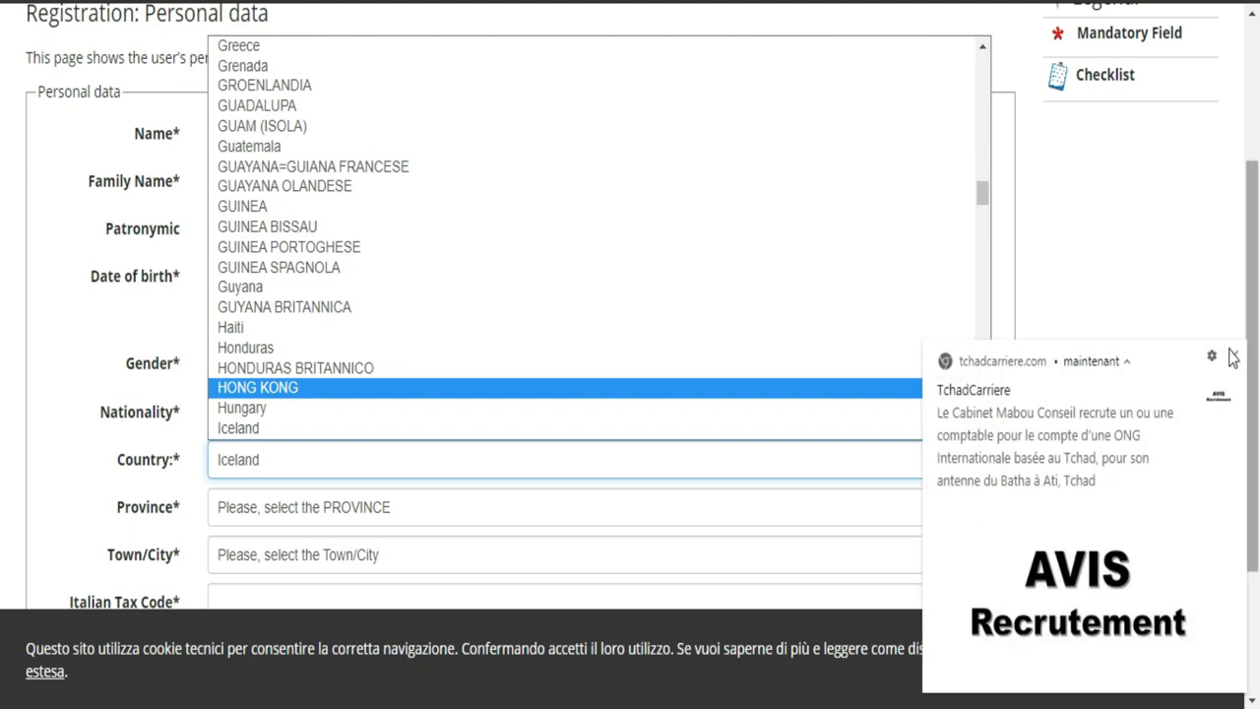
click(1232, 357)
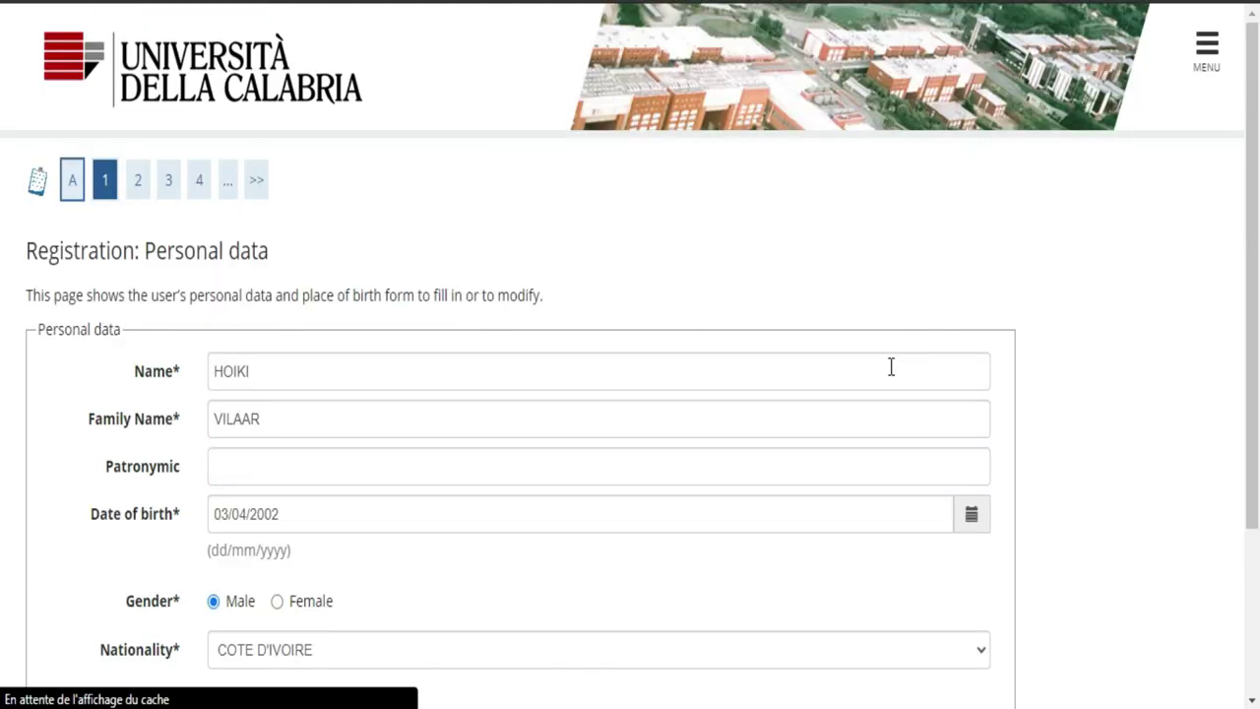
scroll(3, 393, down, 1)
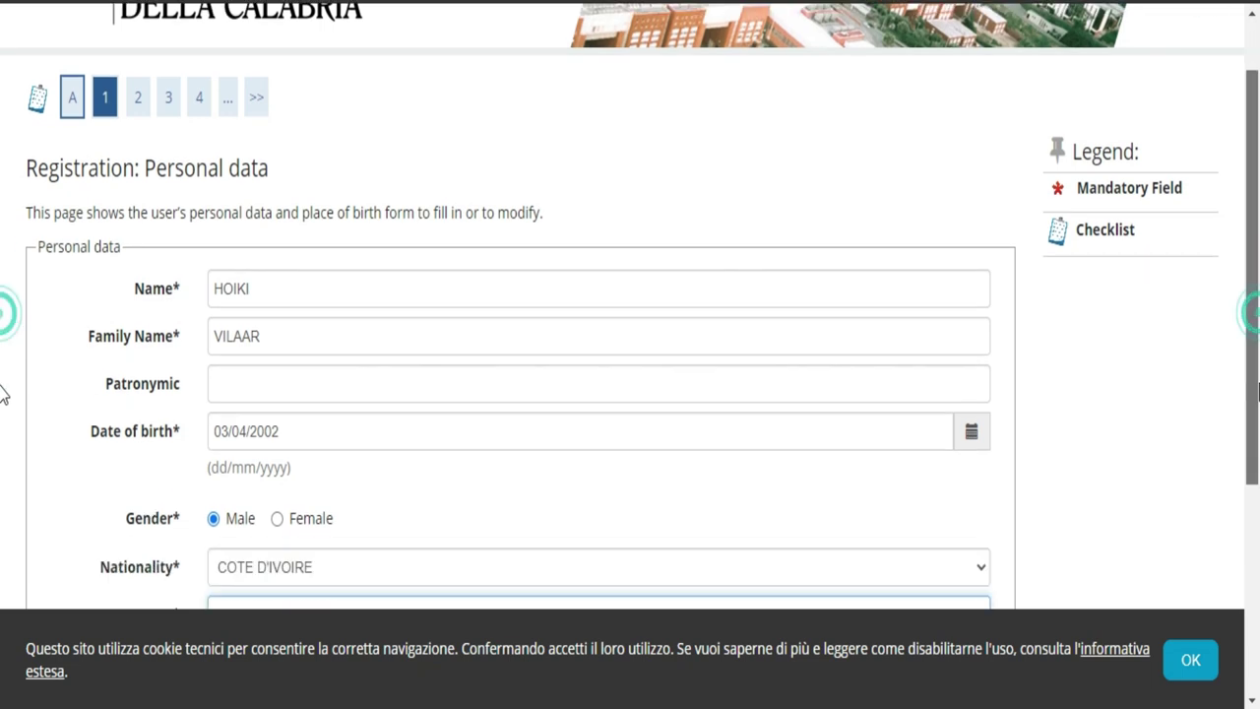
scroll(3, 394, down, 2)
click(908, 429)
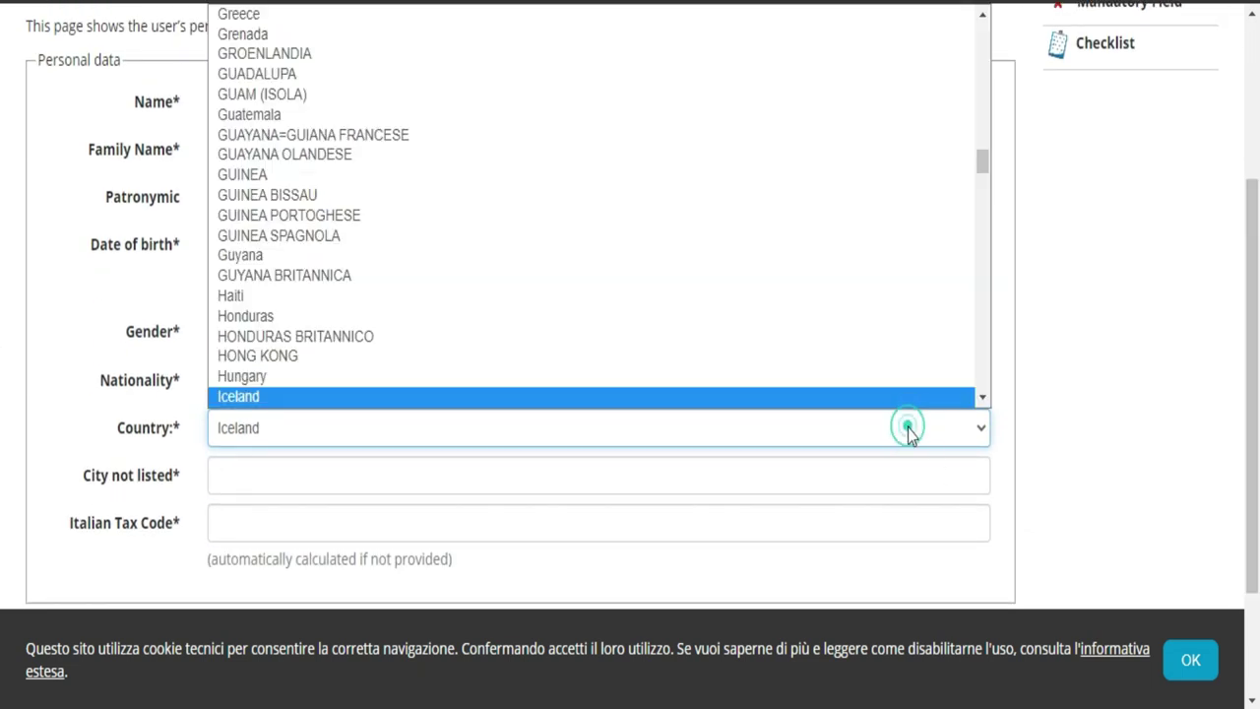
scroll(906, 419, down, 1)
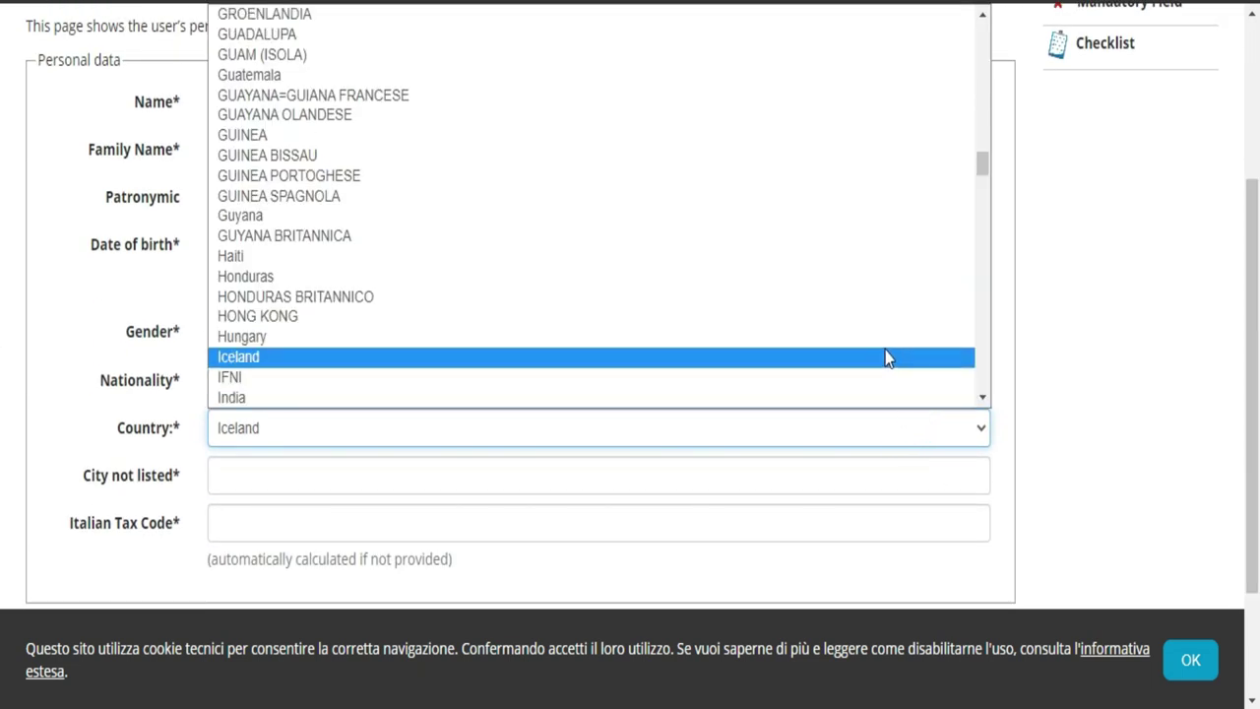
click(984, 398)
click(986, 400)
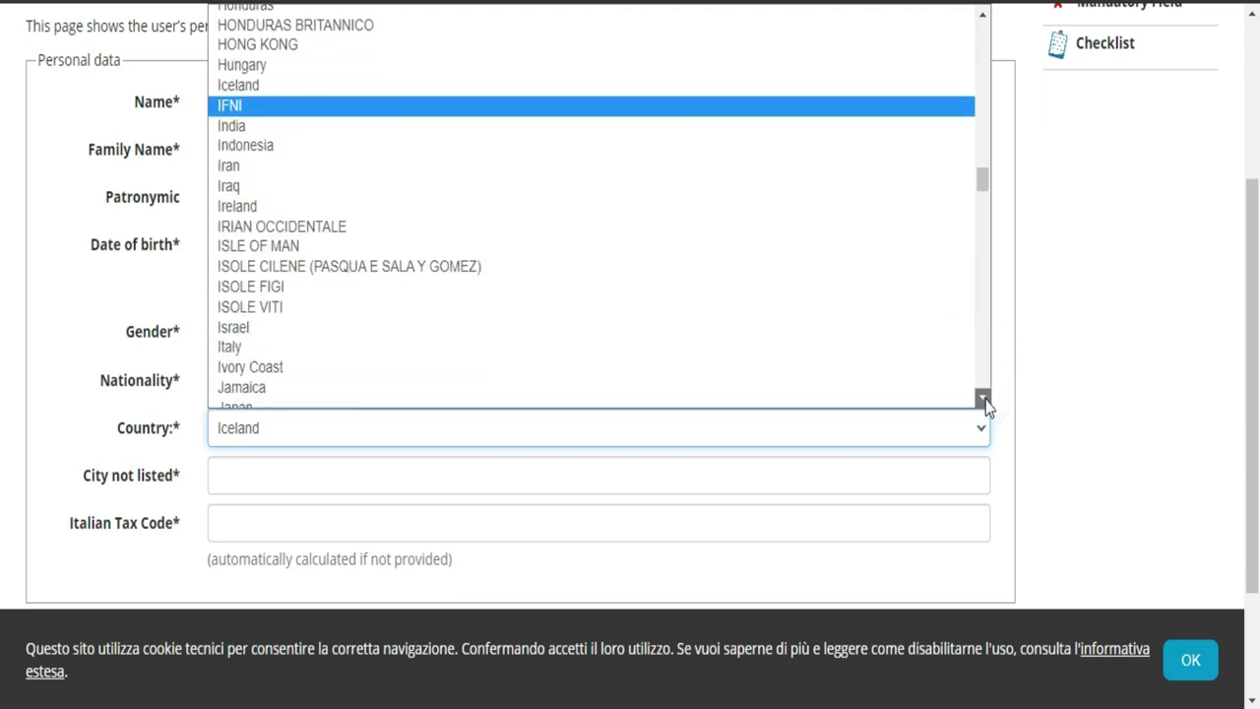
click(986, 399)
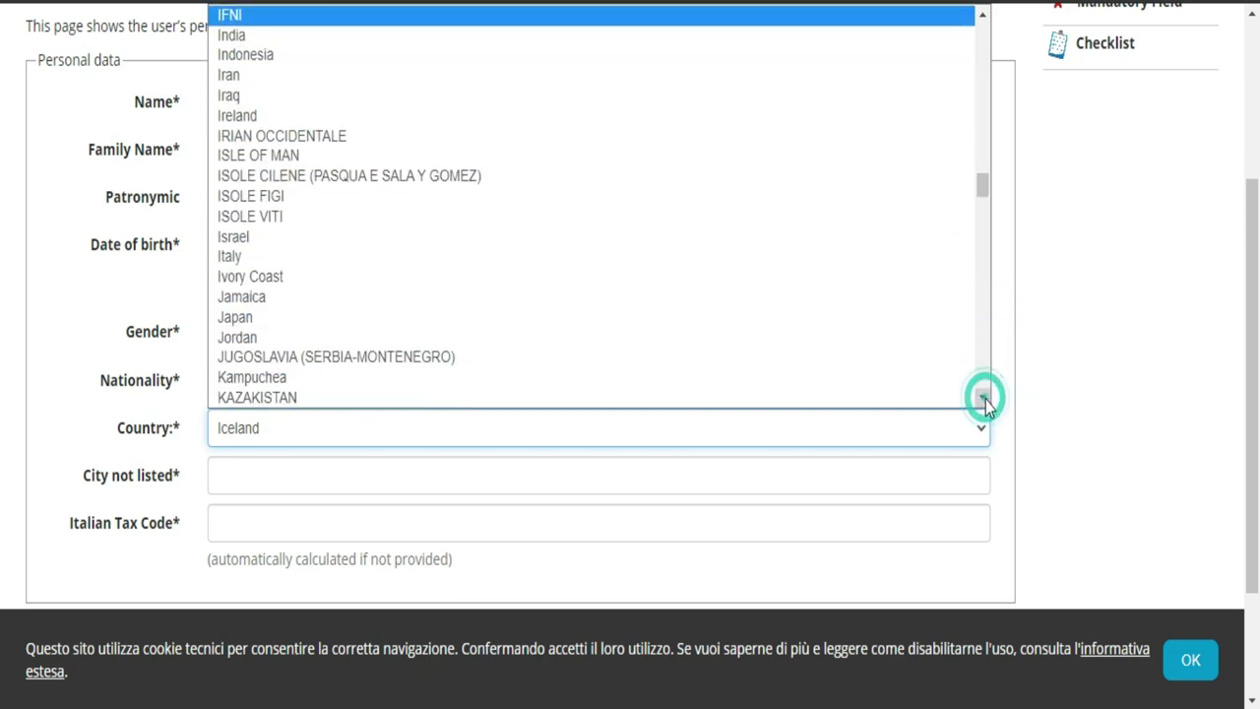
click(435, 280)
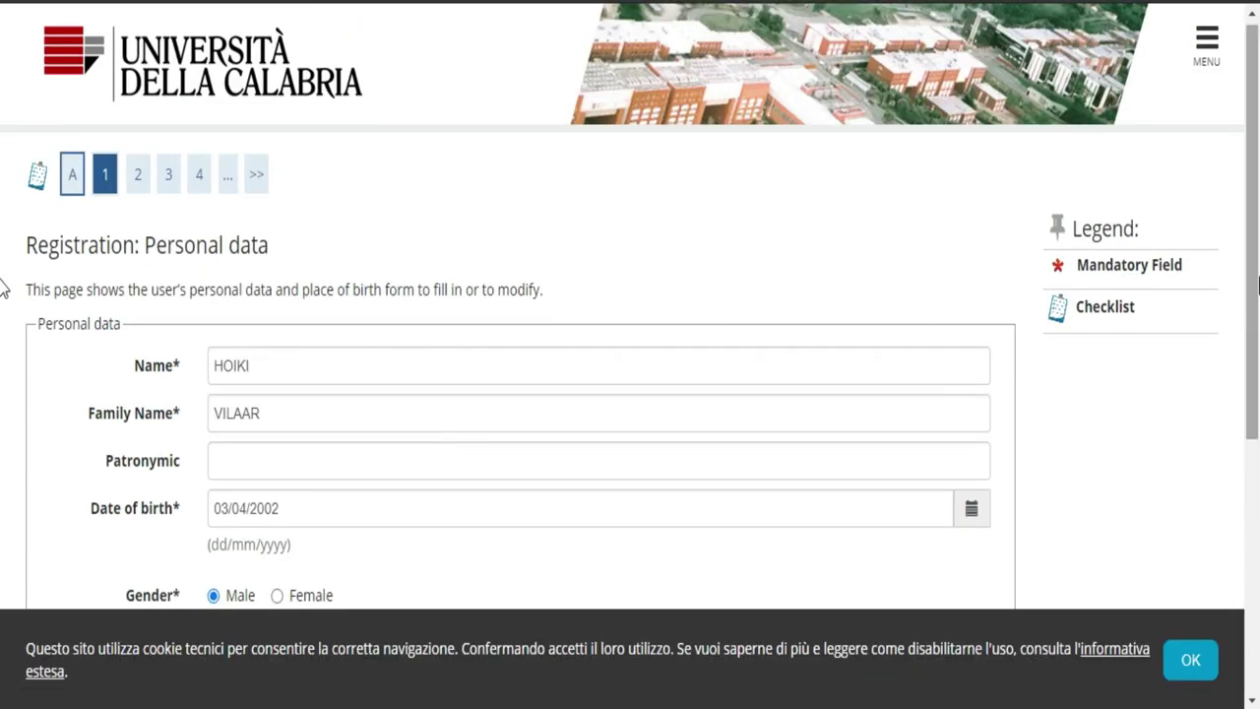
click(1190, 662)
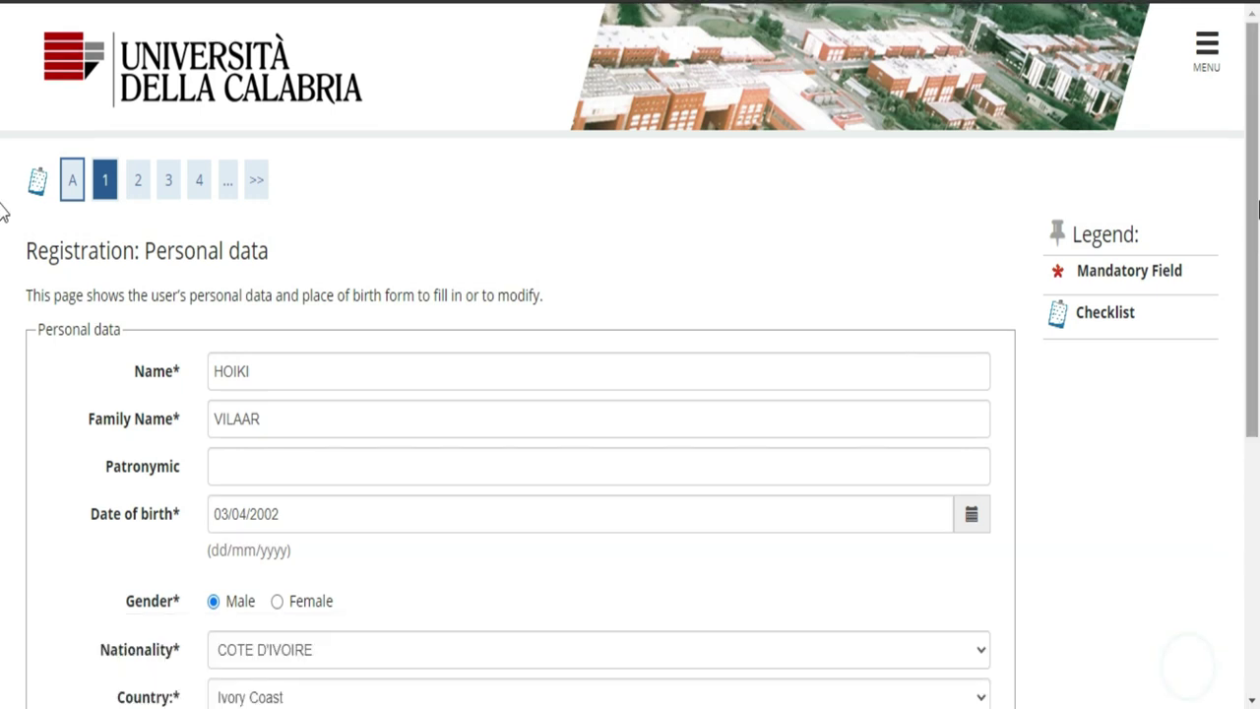
scroll(3, 246, down, 3)
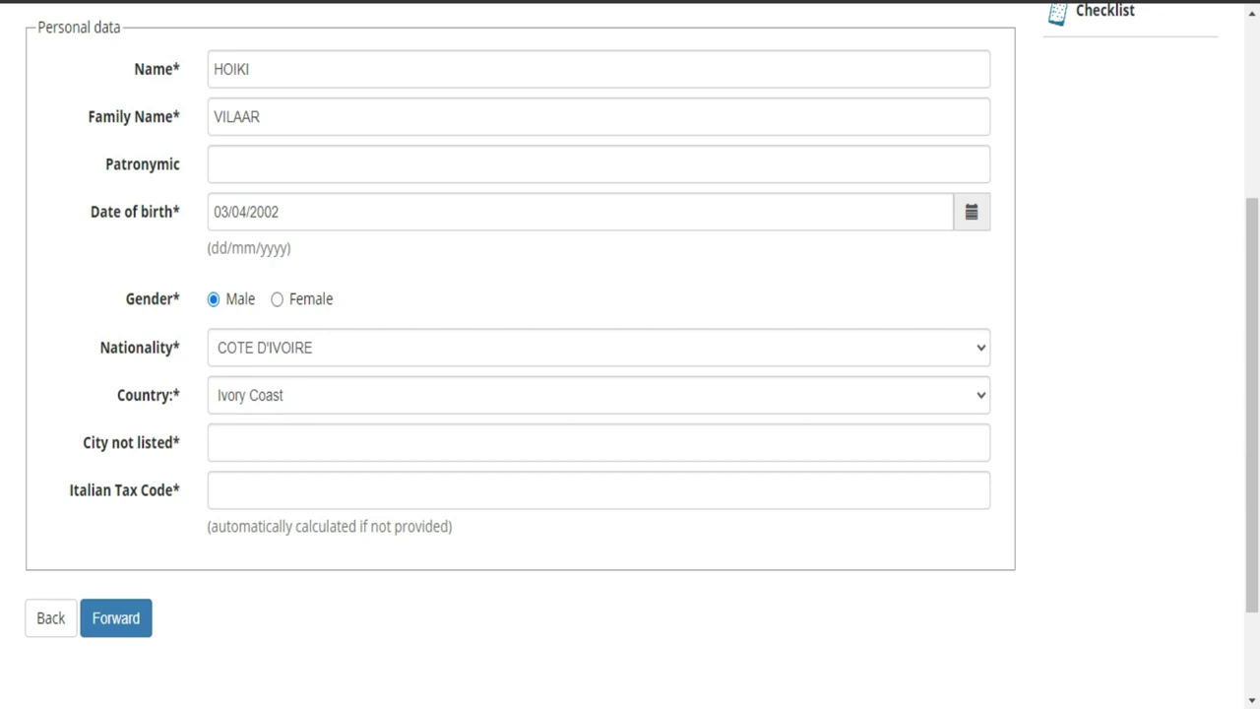
- Translate the page to French, enter 'abidjan' as the unlisted birth city, and submit
click(1041, 3)
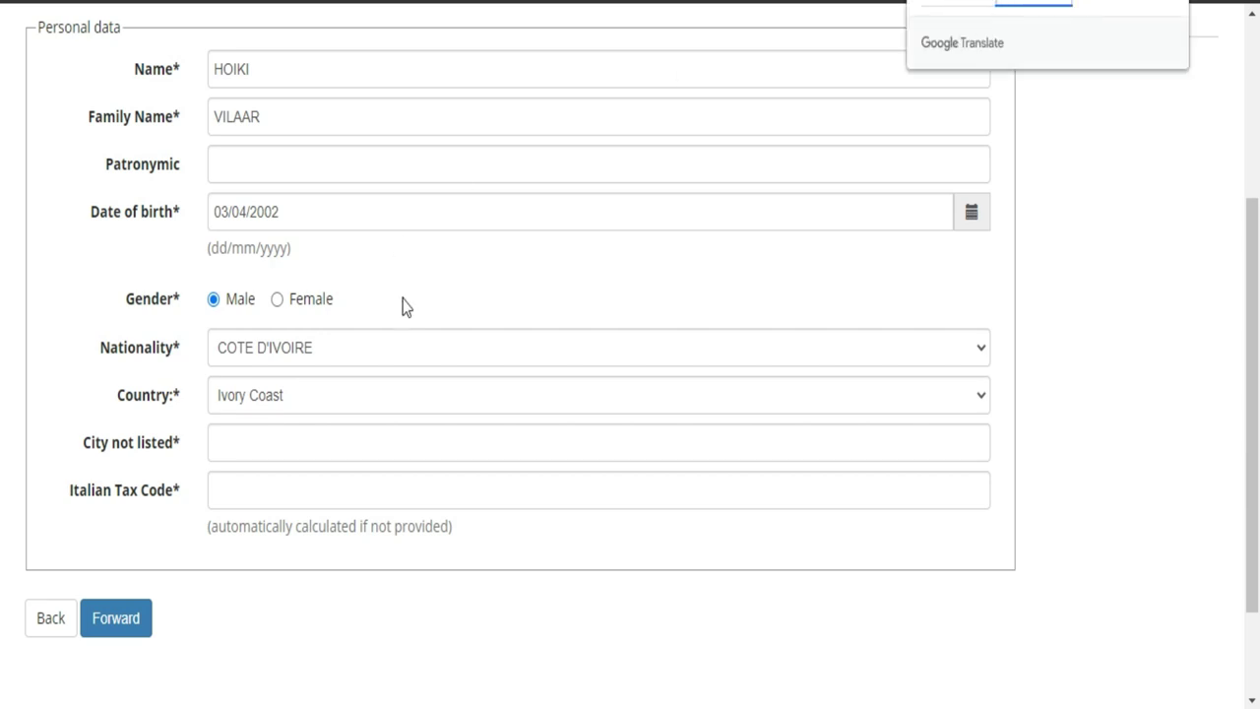
click(262, 443)
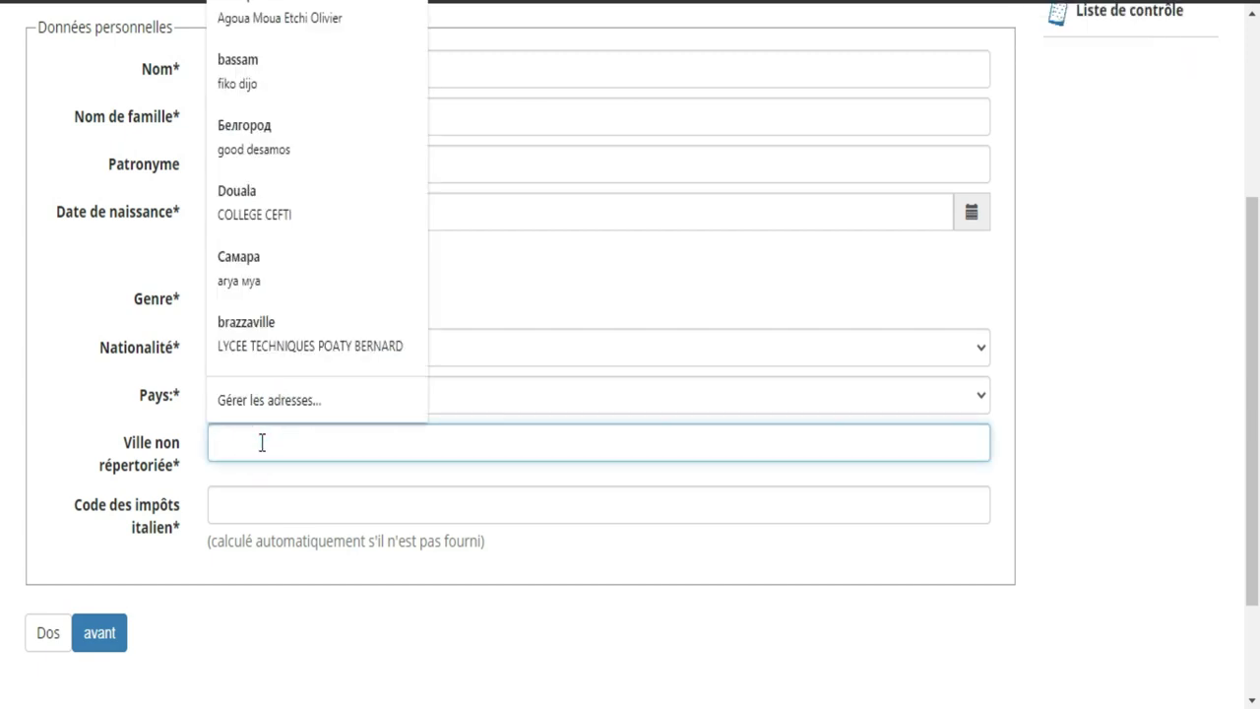
text(a)
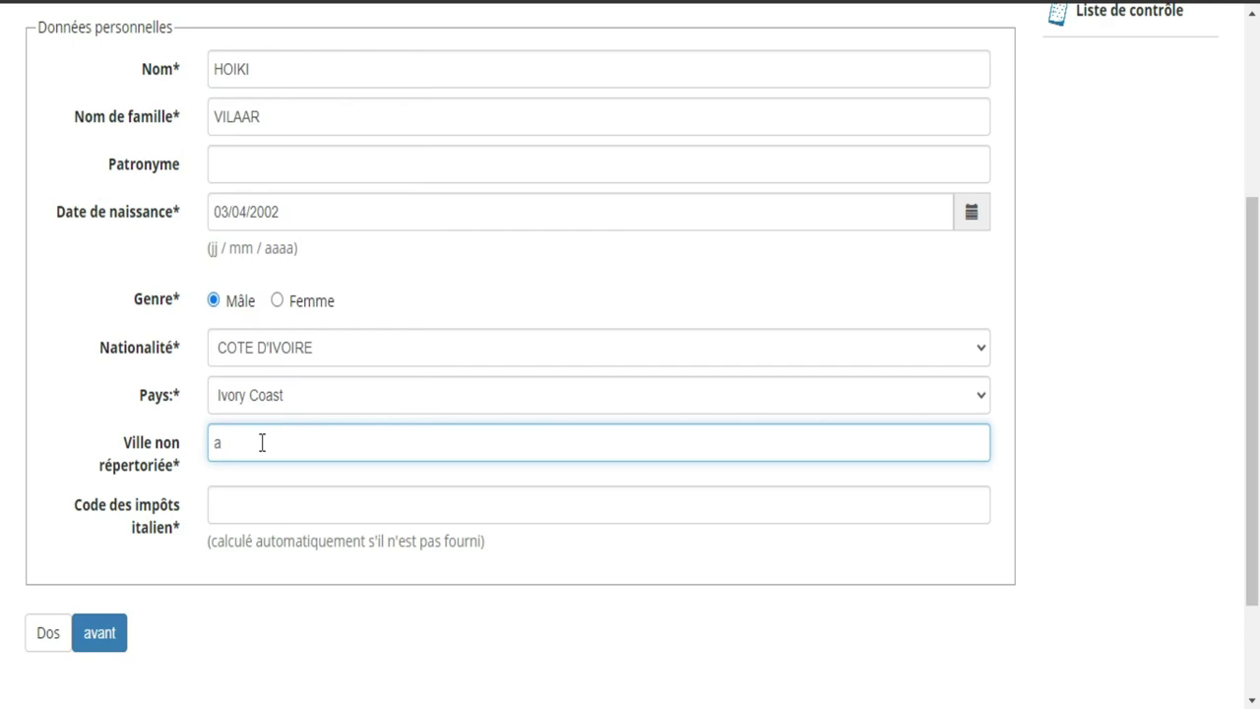
text(d)
key(BackSpace)
key(BackSpace)
text(bidjan)
click(102, 638)
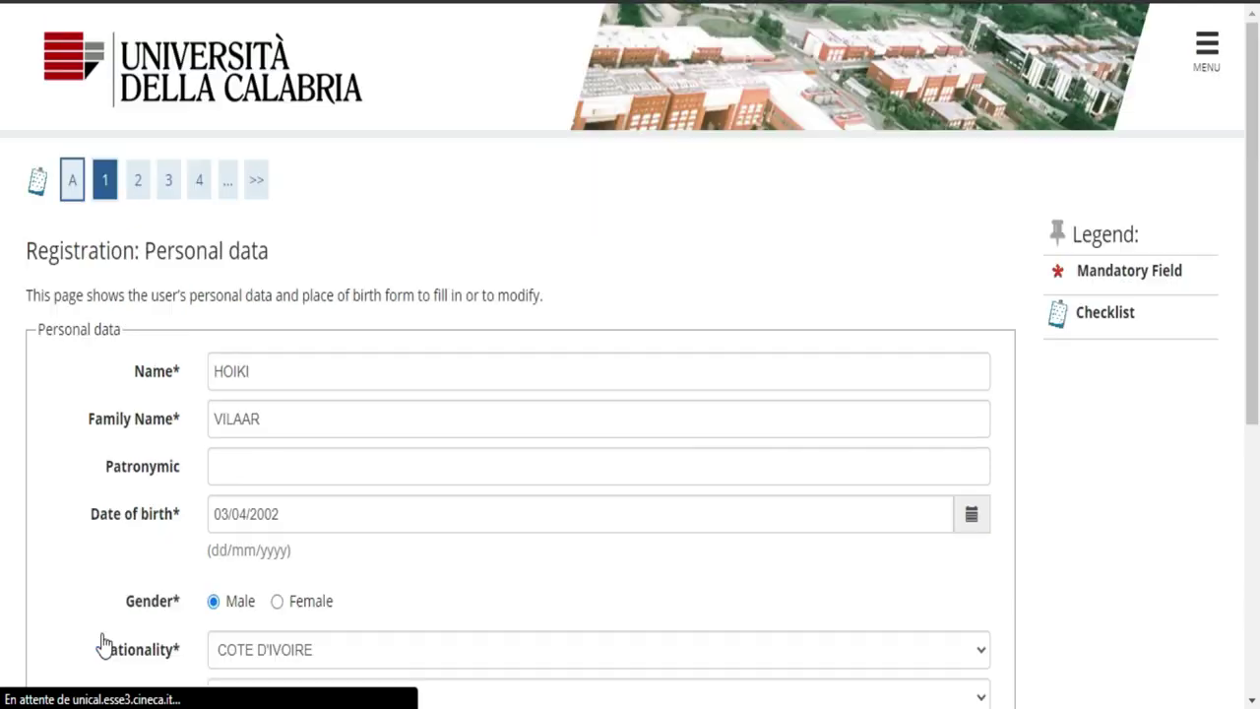
- Check the auto-calculated Italian Tax Code and continue to the Permanent address page
scroll(2, 490, down, 5)
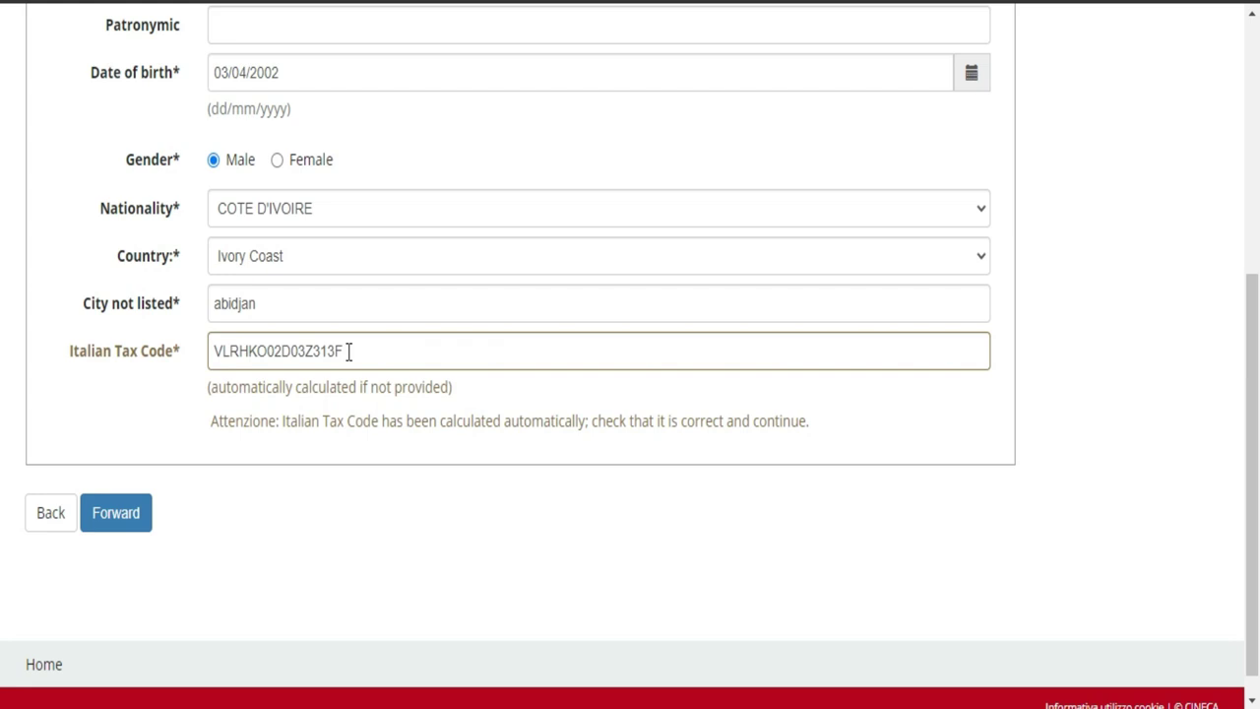
drag(349, 351, 214, 349)
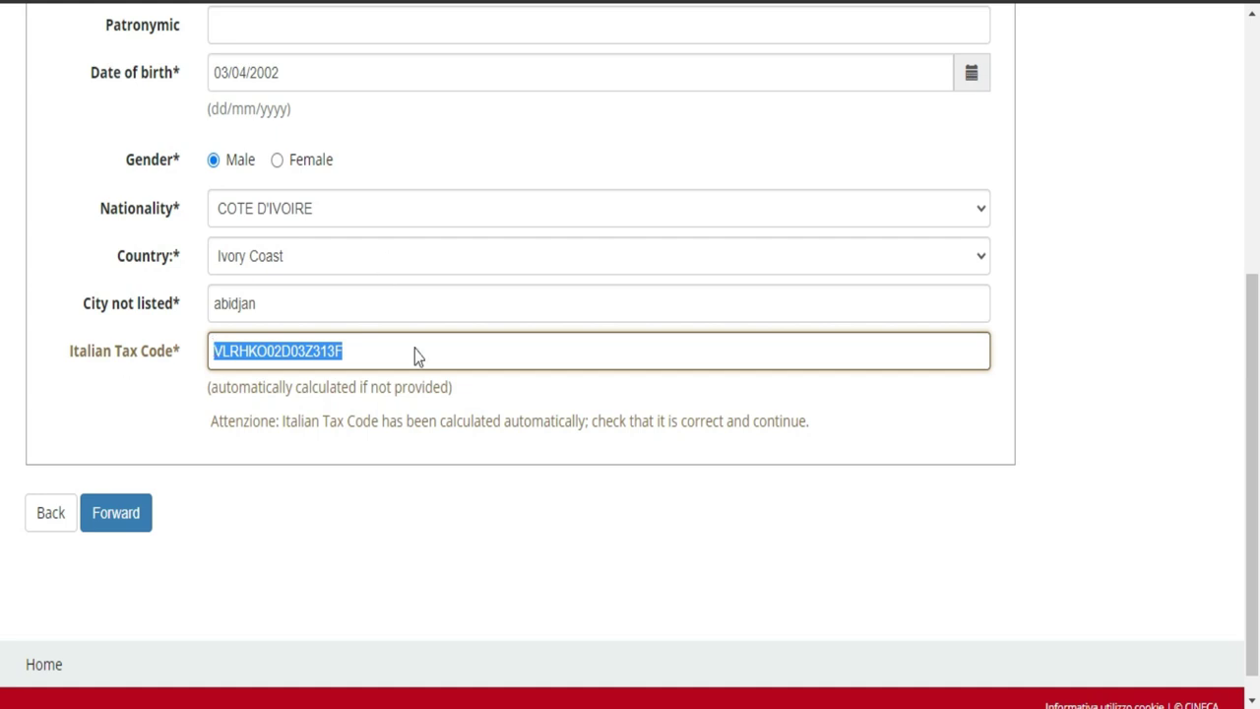
click(136, 525)
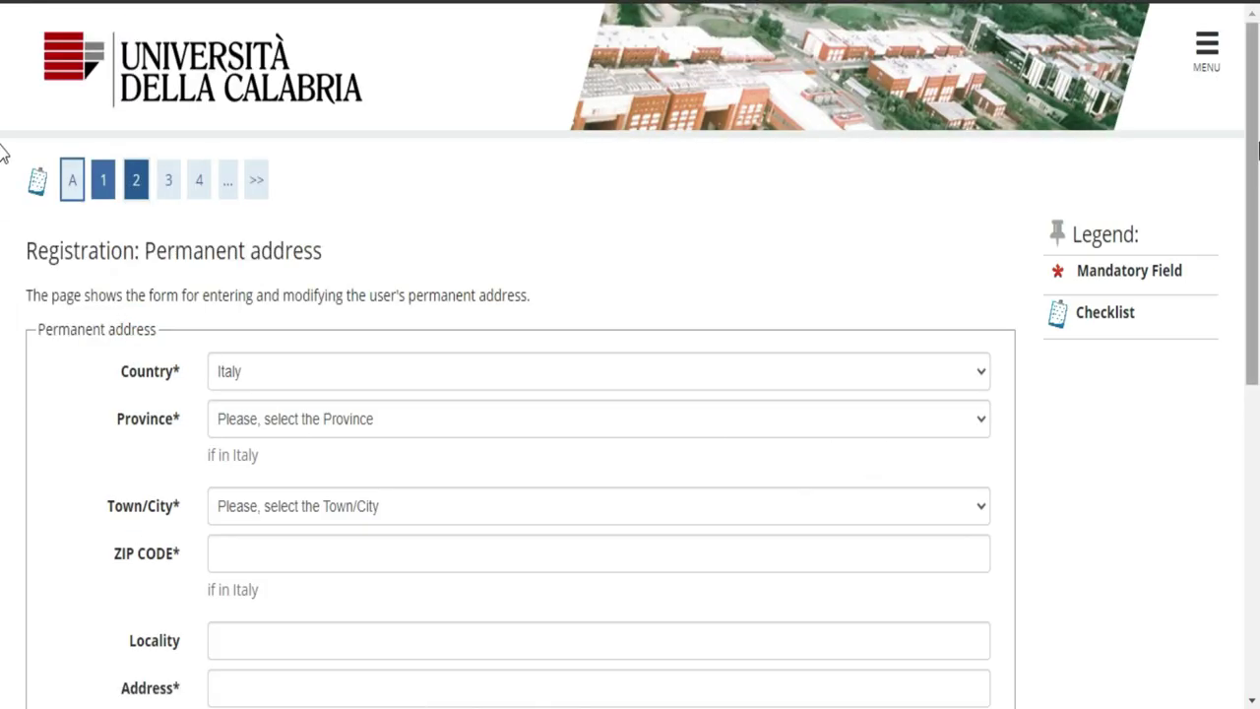
- Pick Ivory Coast from the permanent address Country list
scroll(2, 296, down, 5)
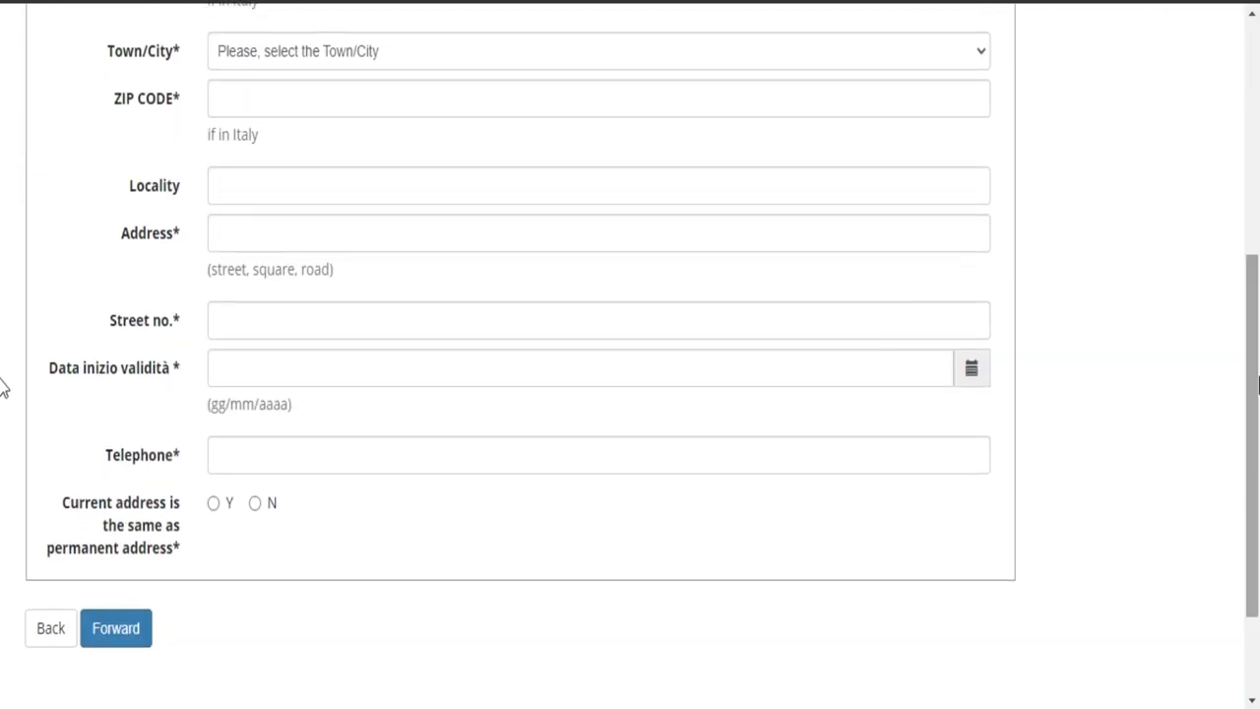
scroll(3, 281, up, 2)
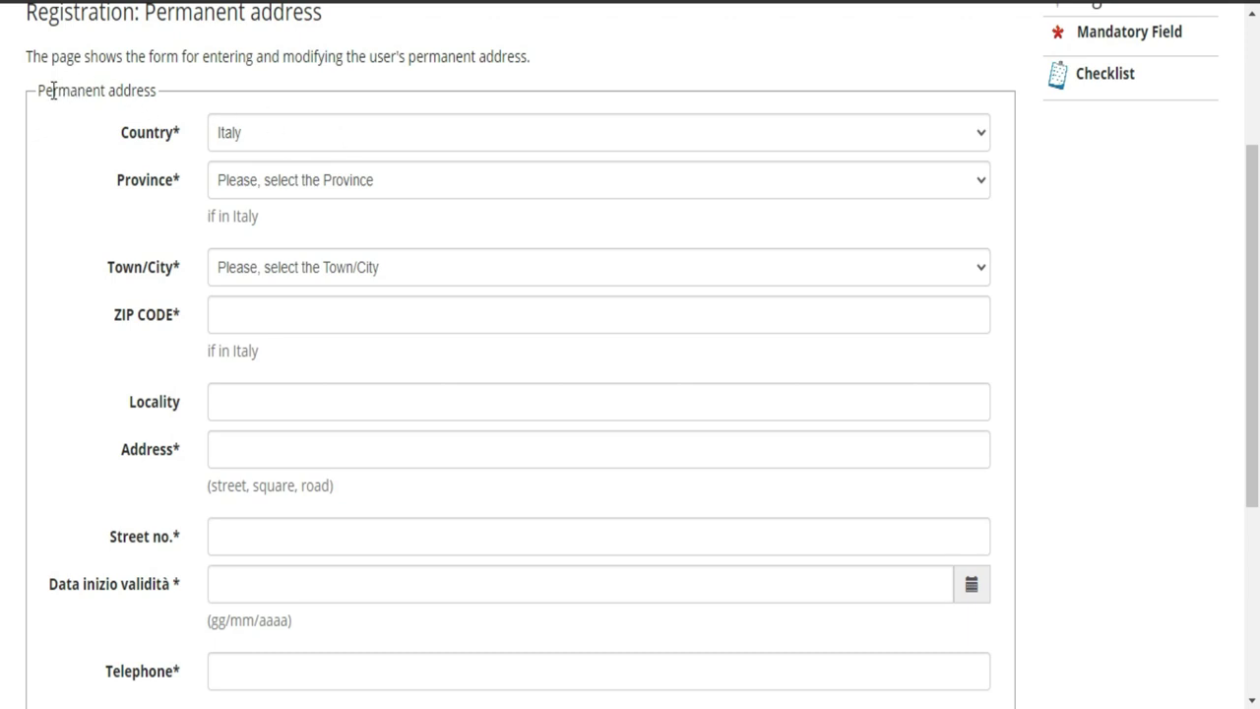
click(374, 143)
text(co)
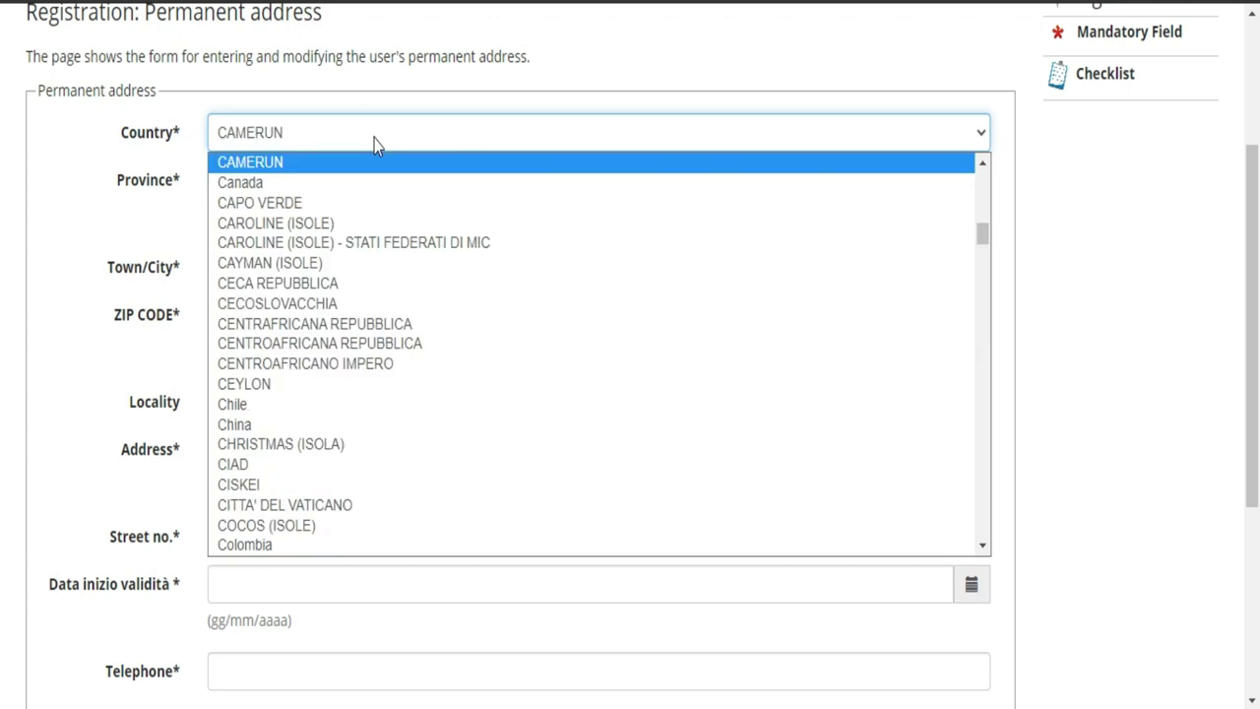
click(984, 545)
click(985, 545)
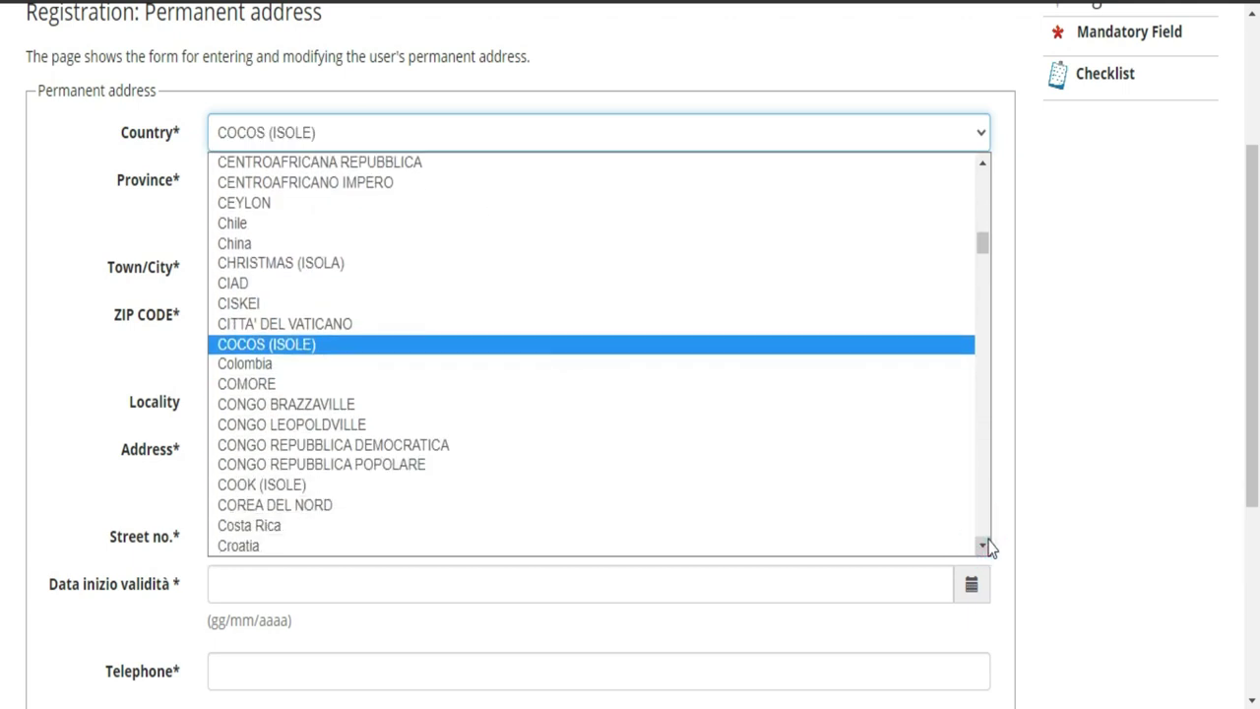
click(983, 545)
click(984, 544)
click(984, 544)
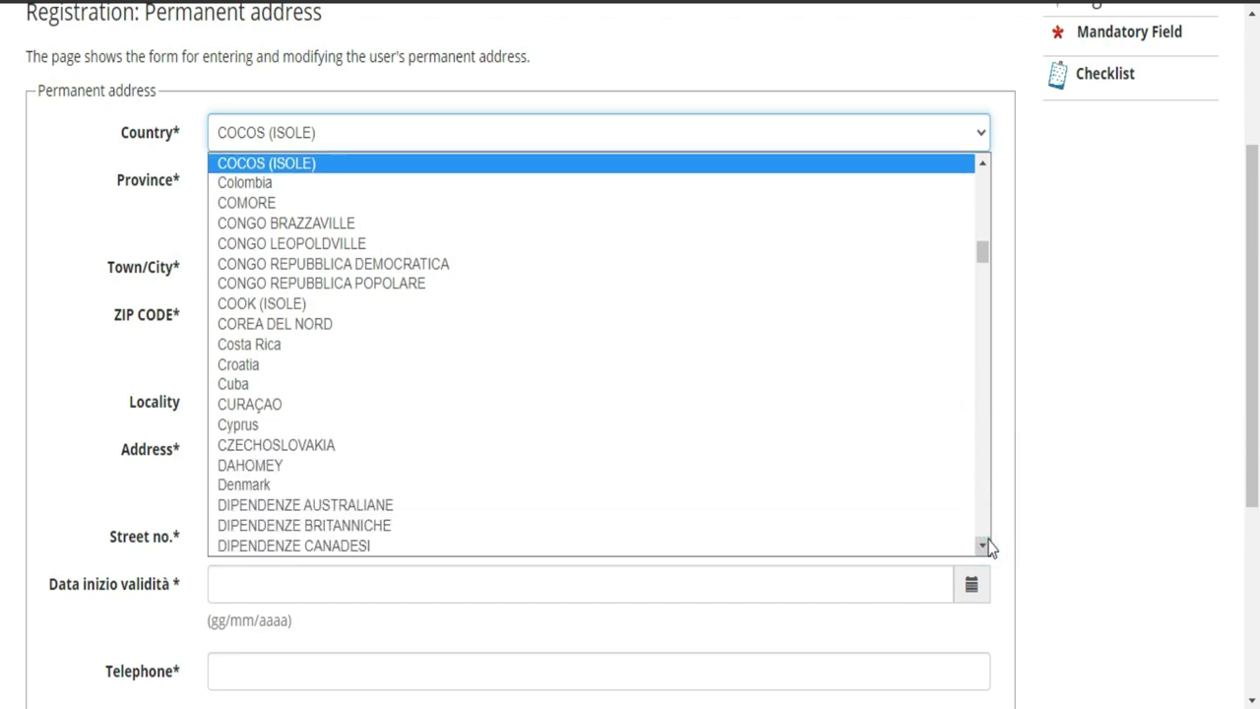
key(i)
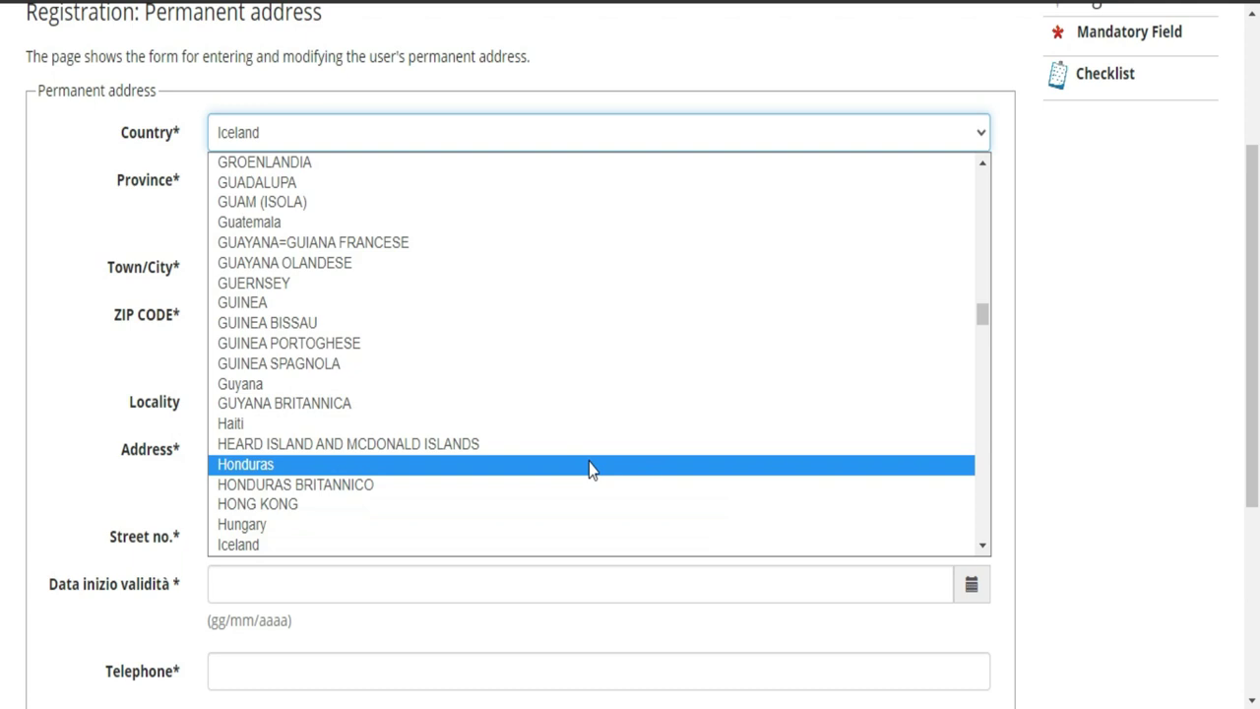
click(983, 549)
click(984, 549)
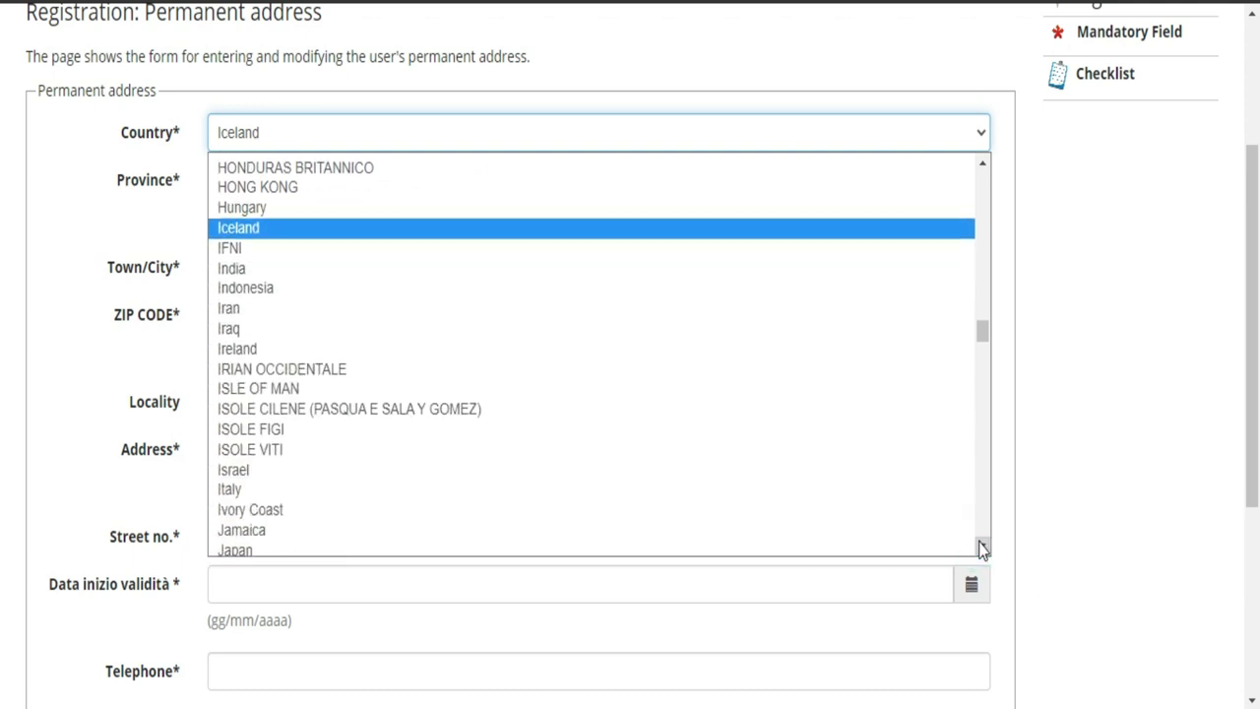
click(674, 504)
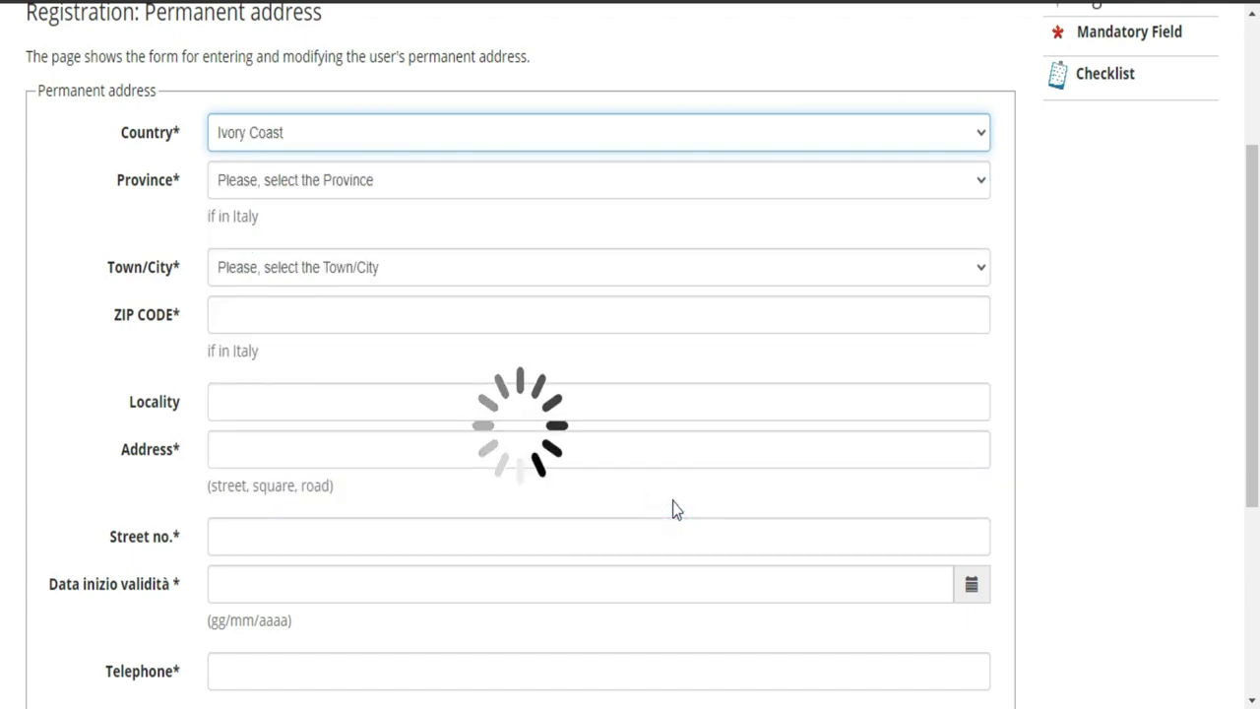
click(294, 180)
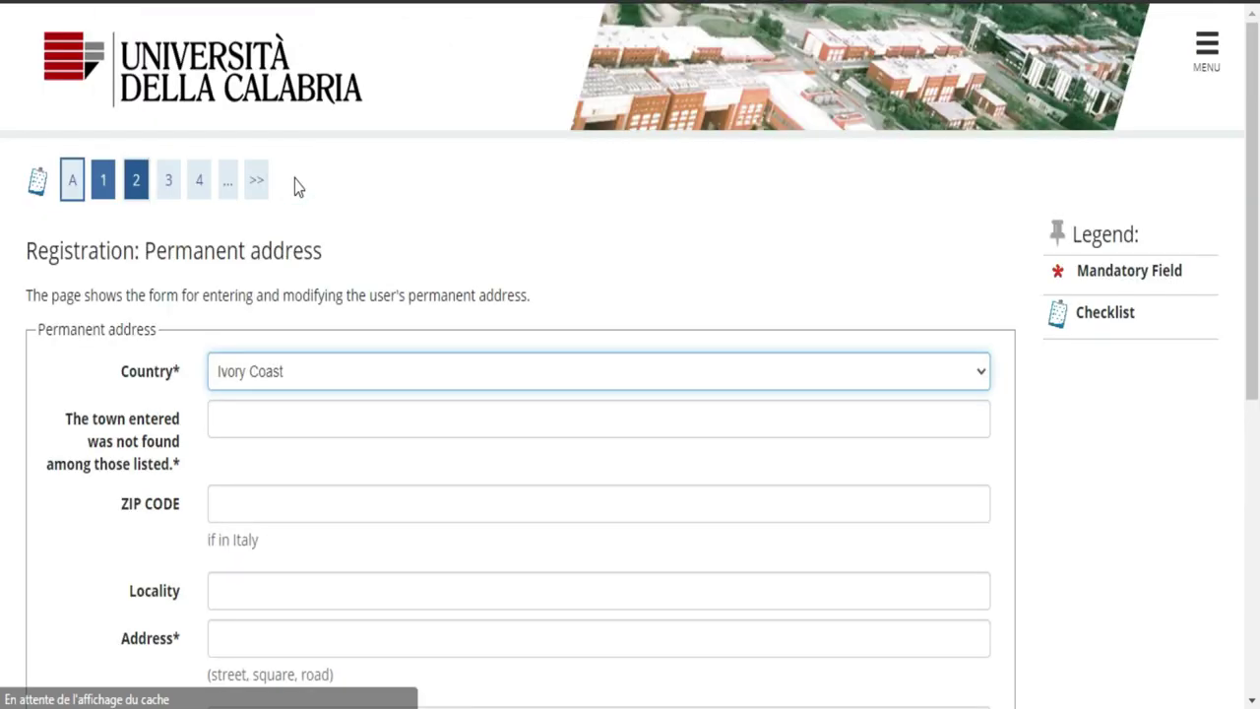
- Enter 'abidjan' as the town, leaving the postal code empty
drag(1258, 204, 1258, 280)
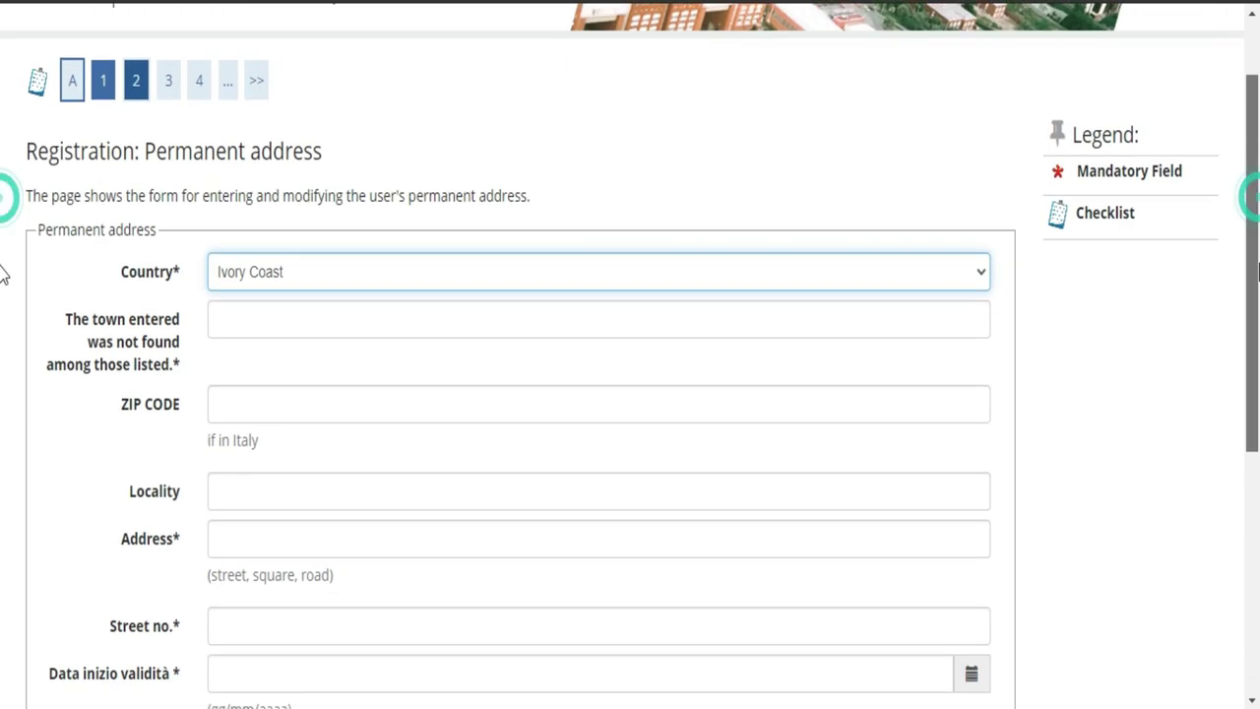
click(942, 274)
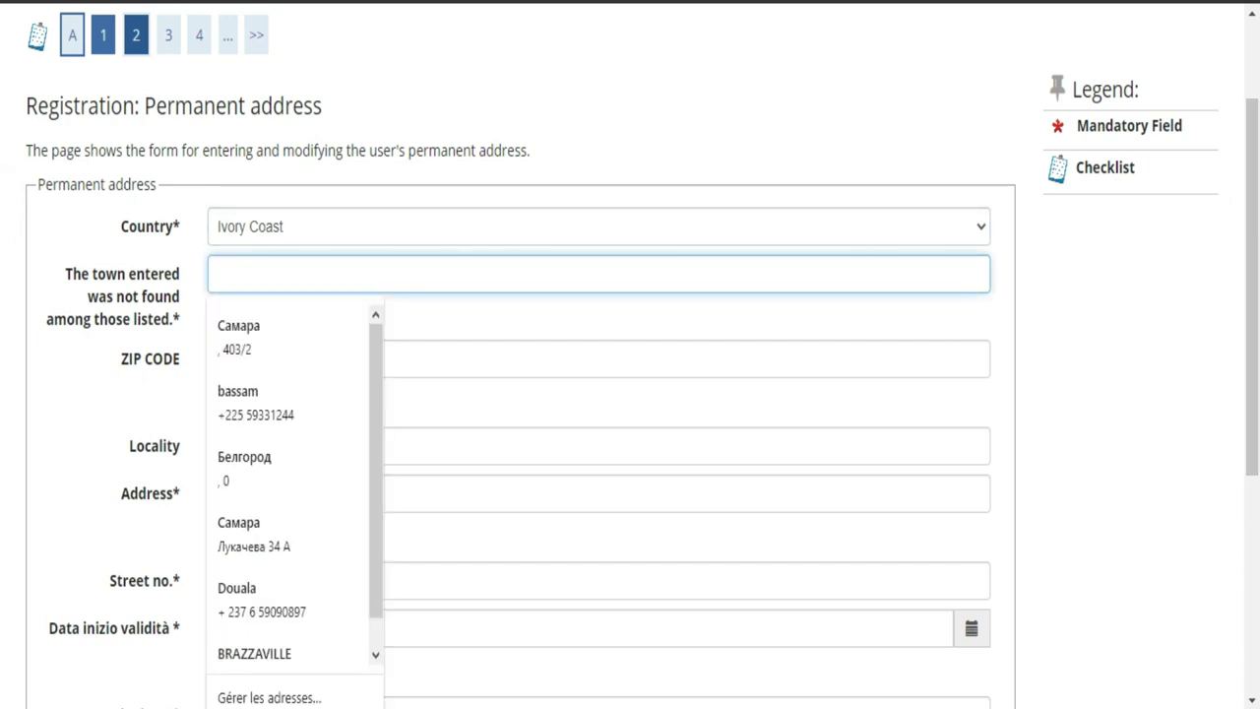
click(1049, 3)
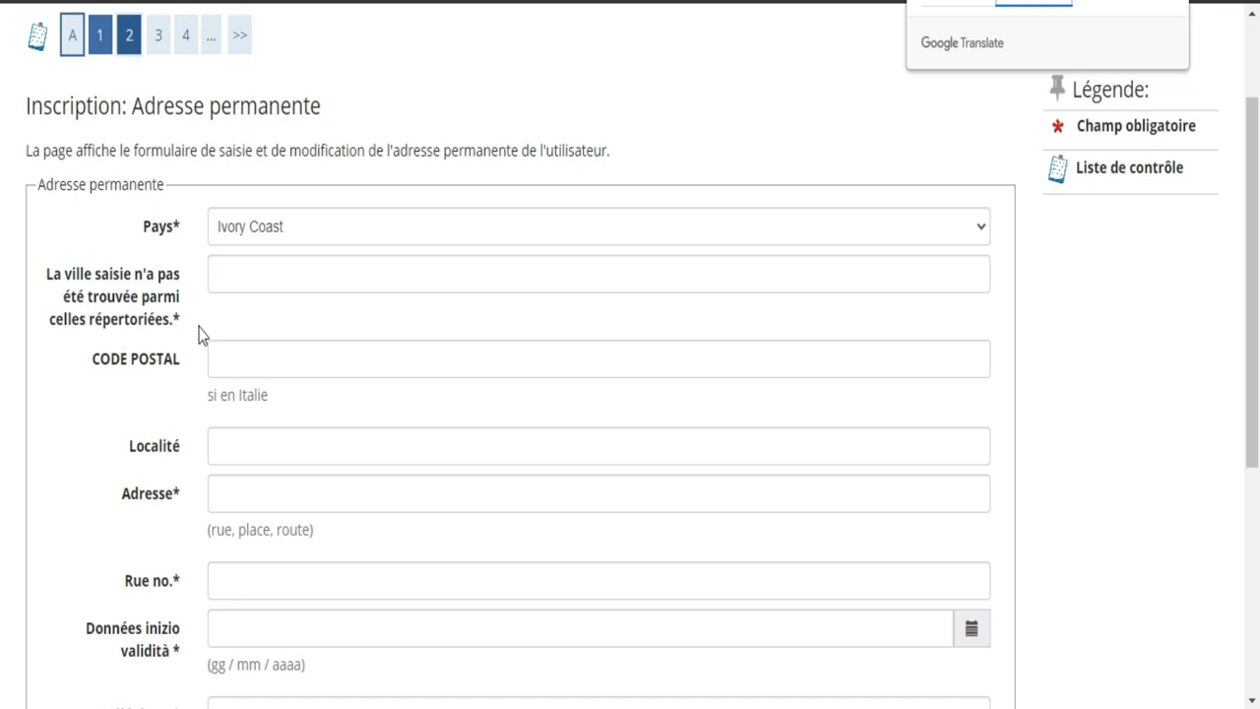
click(278, 268)
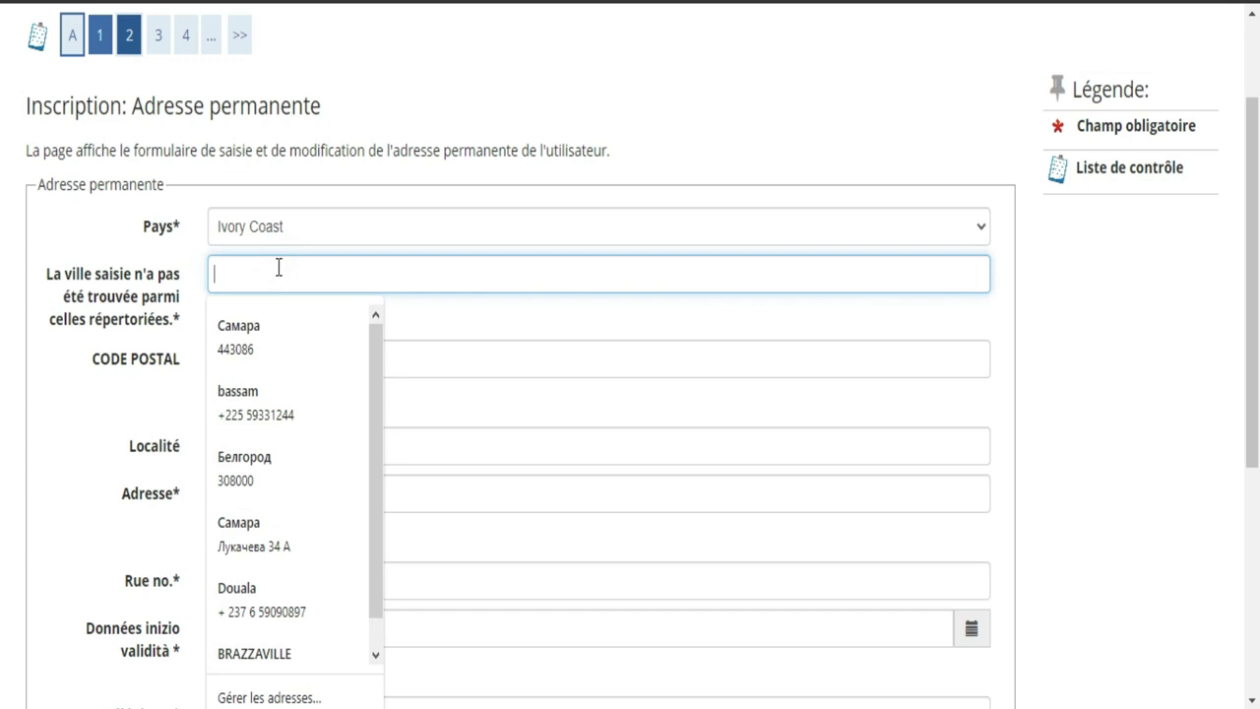
text(abidjan)
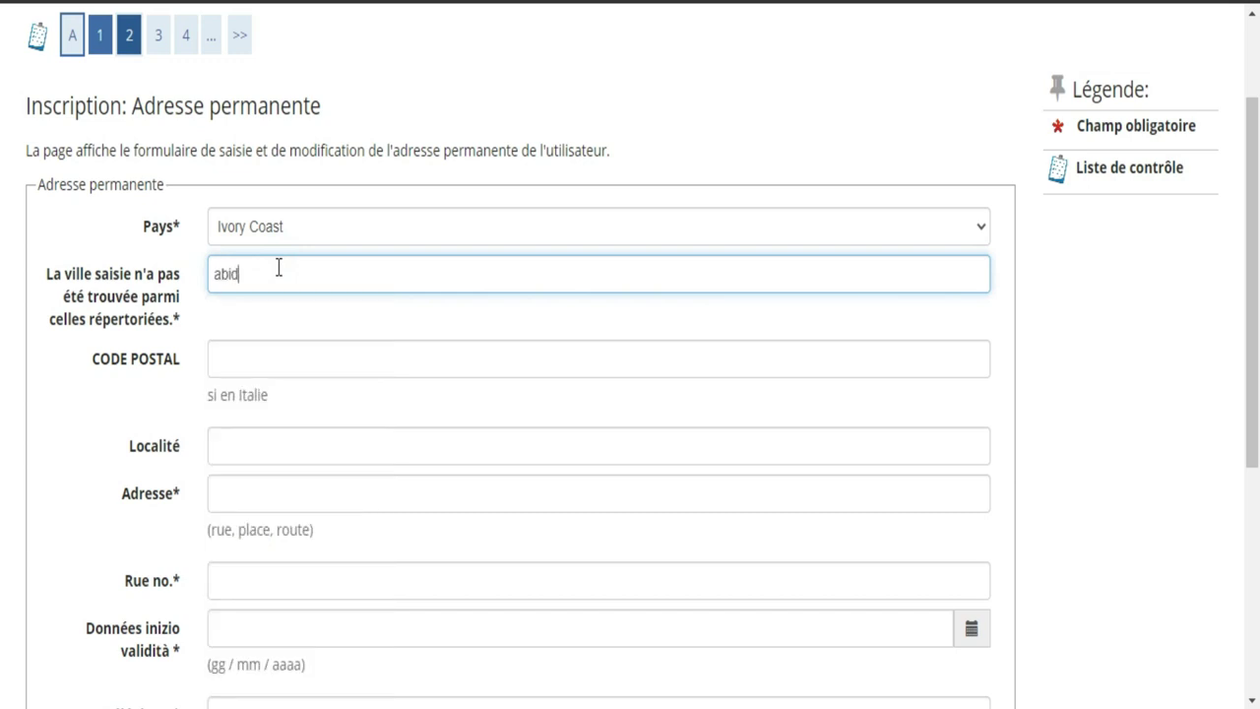
click(270, 359)
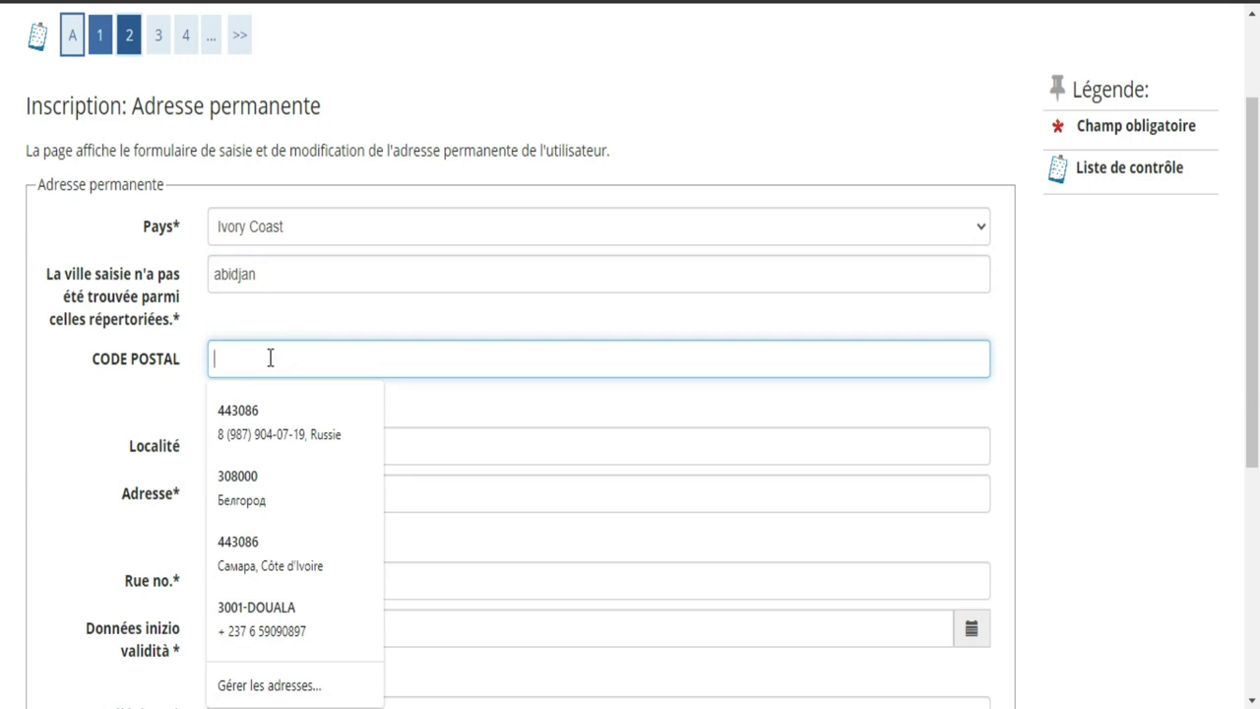
click(110, 392)
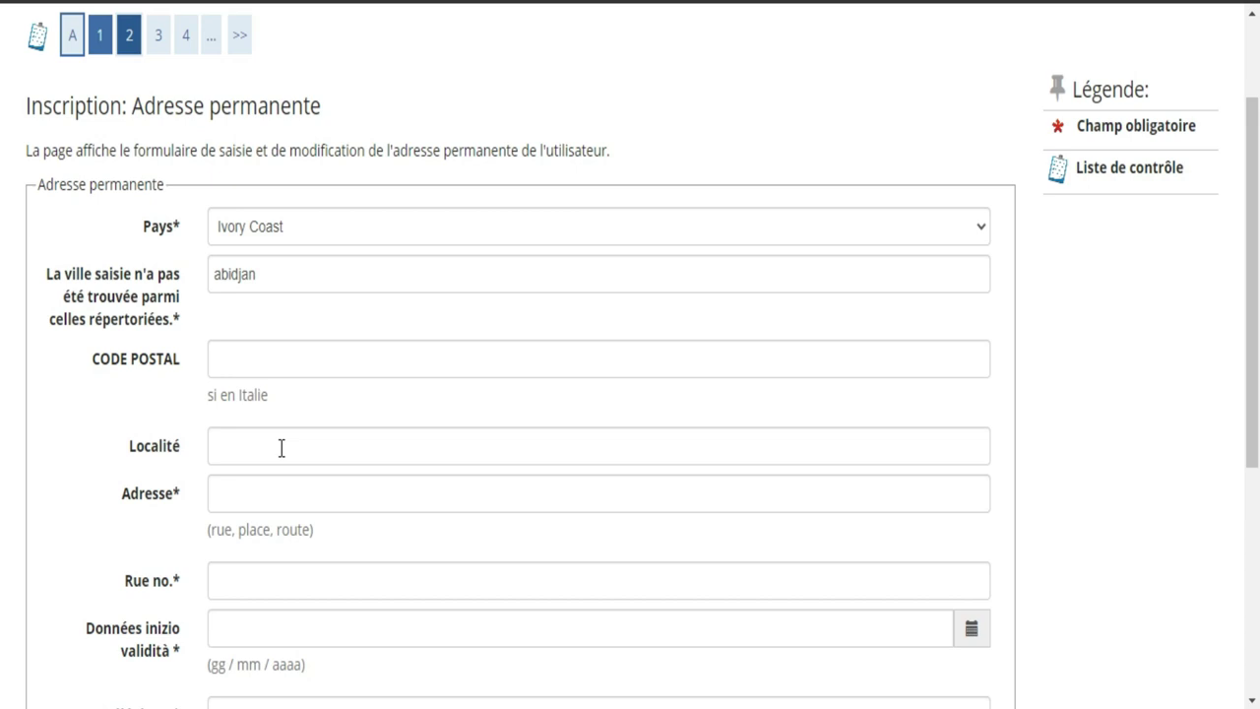
- Enter the street address and street number
click(307, 495)
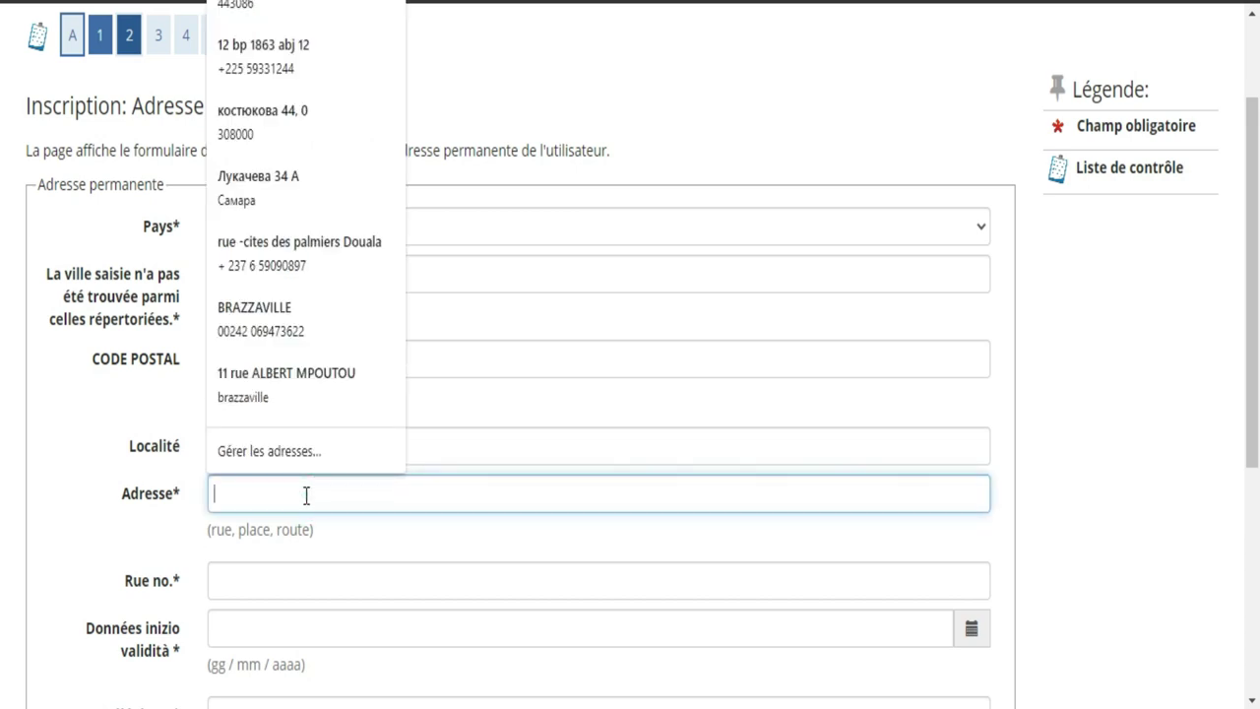
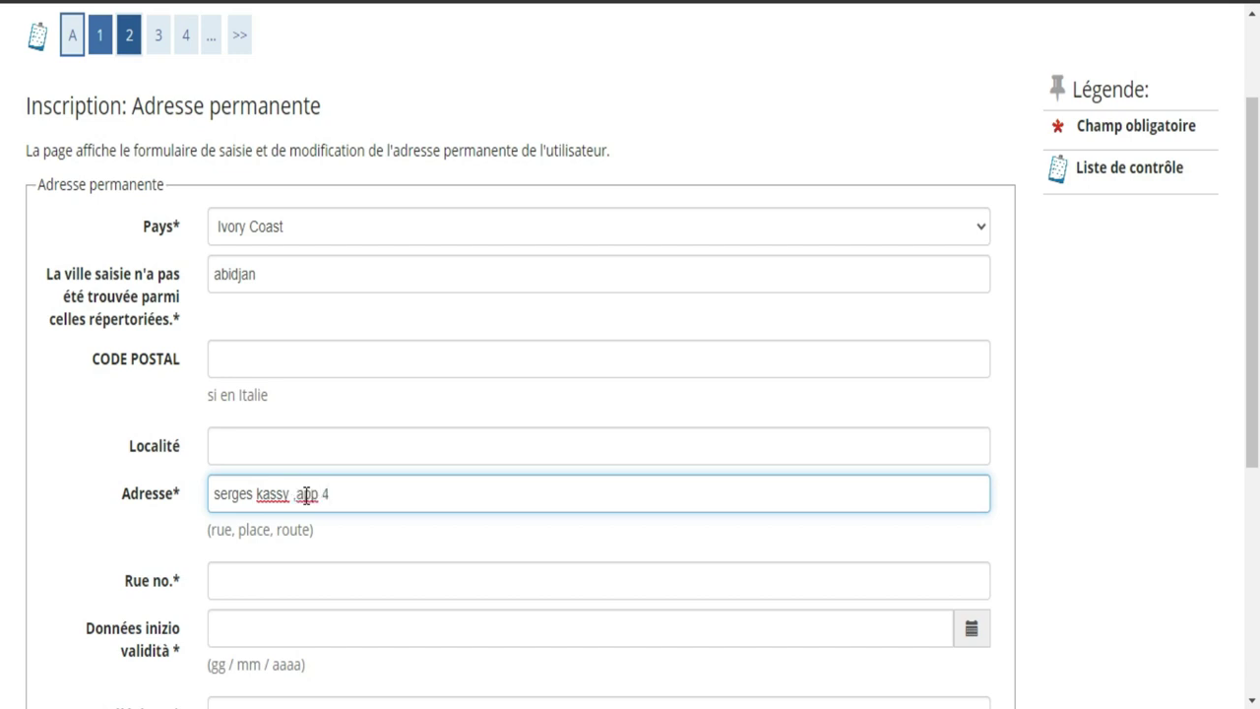
scroll(3, 210, down, 2)
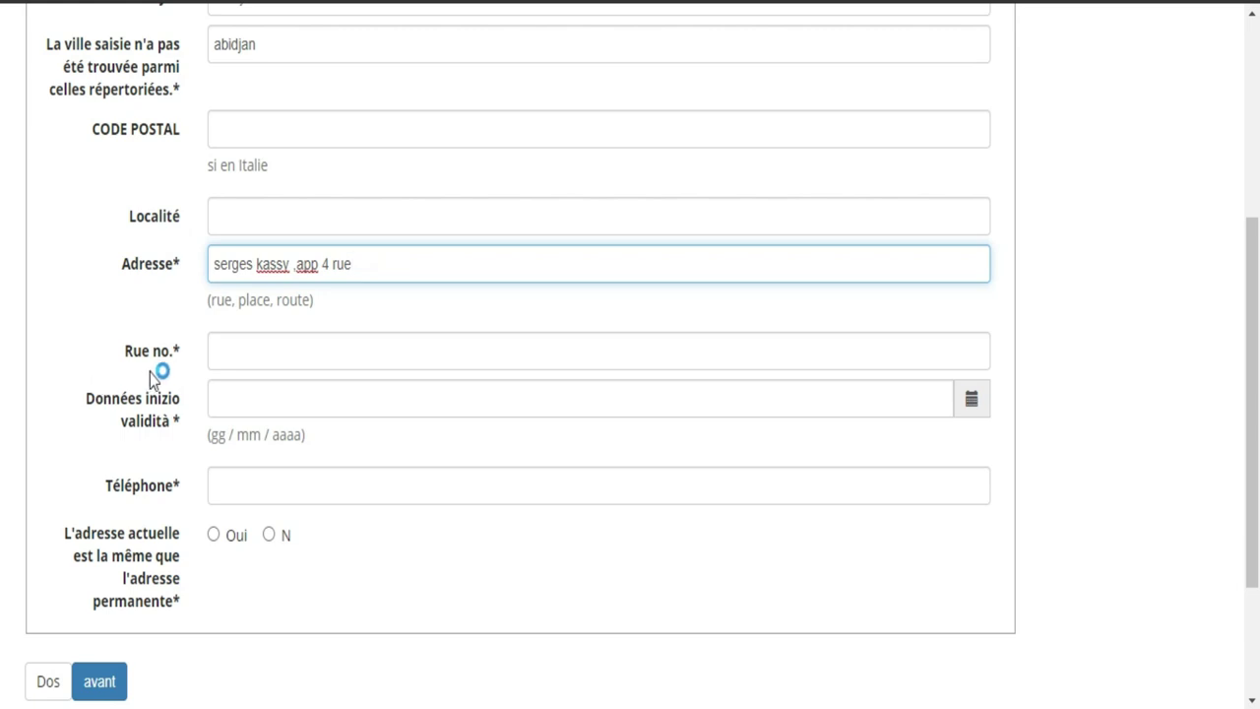
click(248, 357)
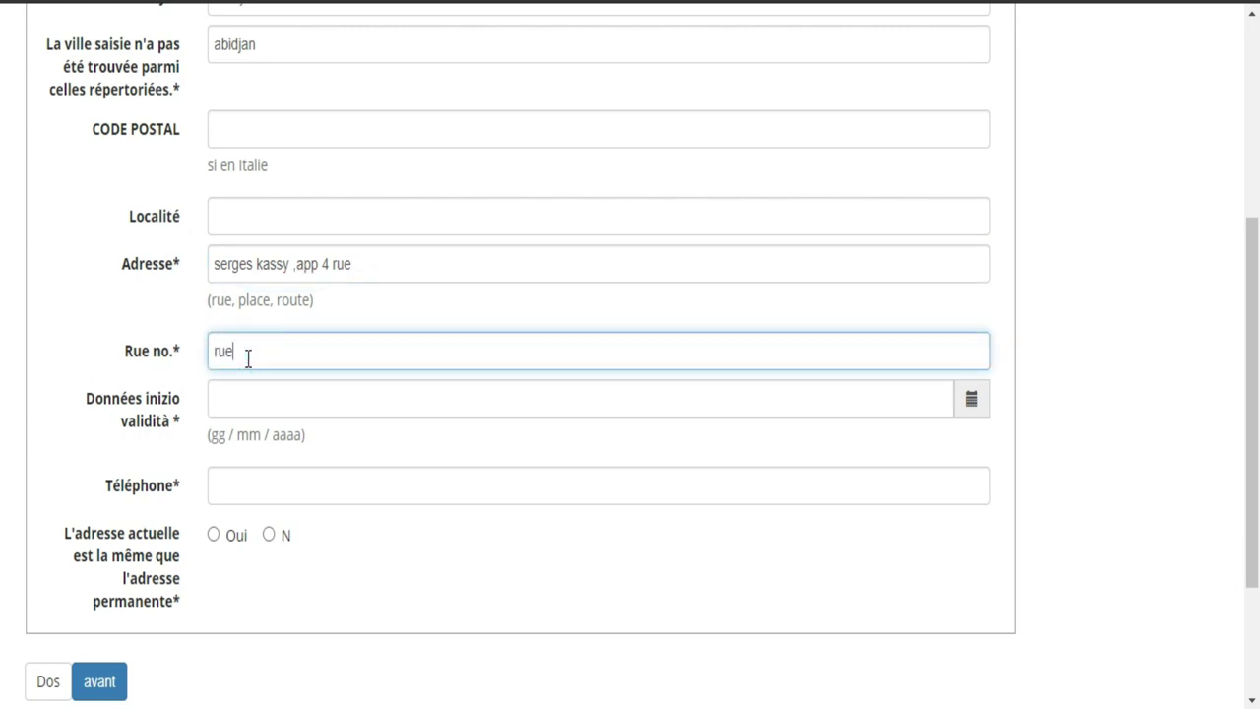
- Translate the page to French, enter the phone number, and mark current address as the same (Oui)
right_click(84, 448)
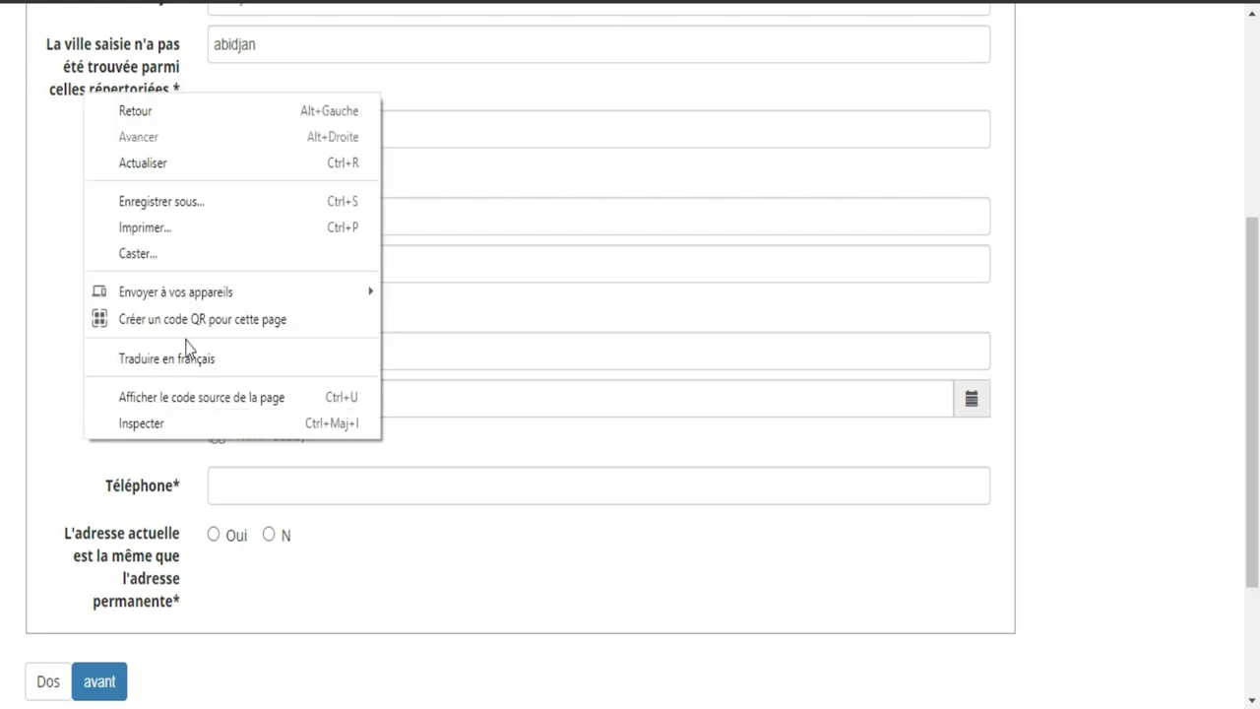
click(136, 366)
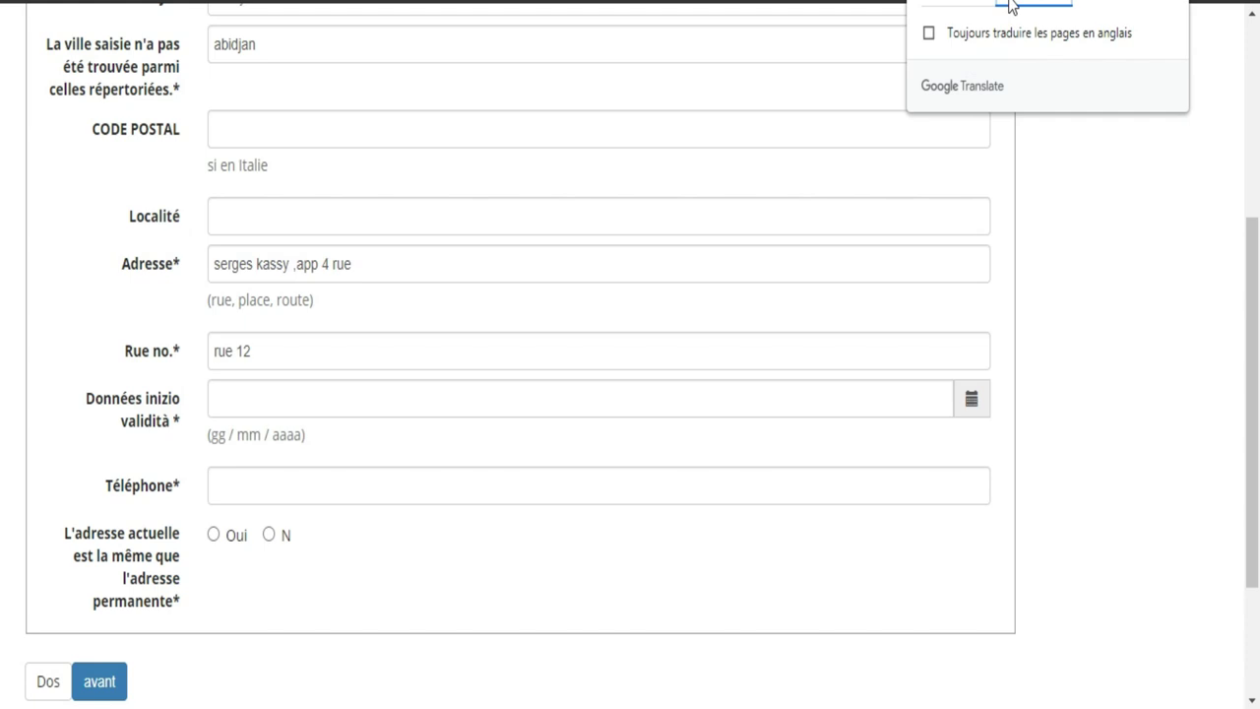
click(1041, 9)
click(2, 388)
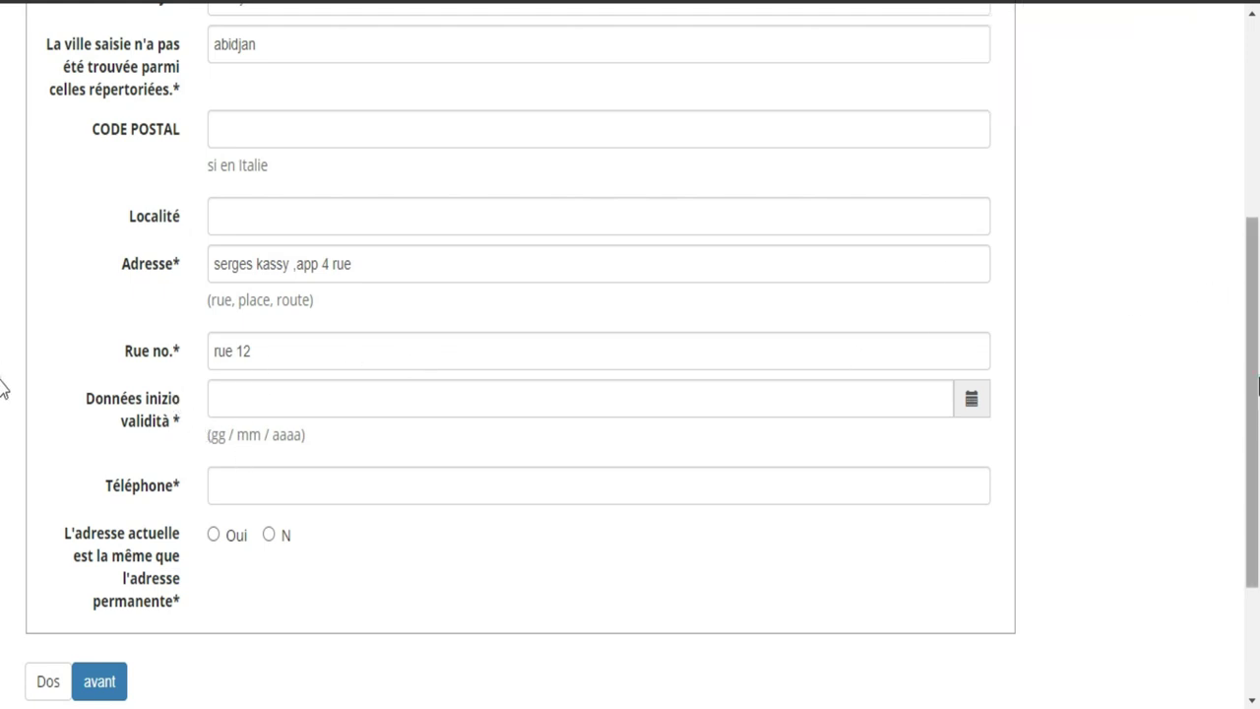
scroll(2, 388, down, 3)
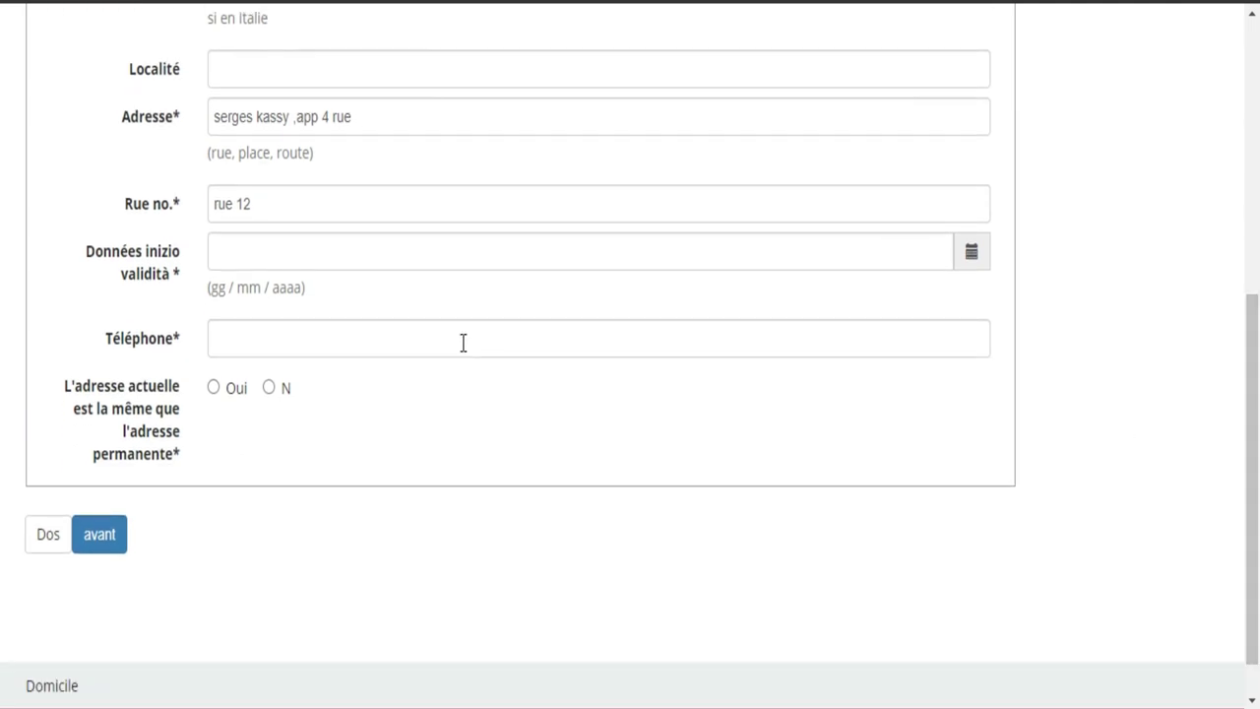
click(463, 342)
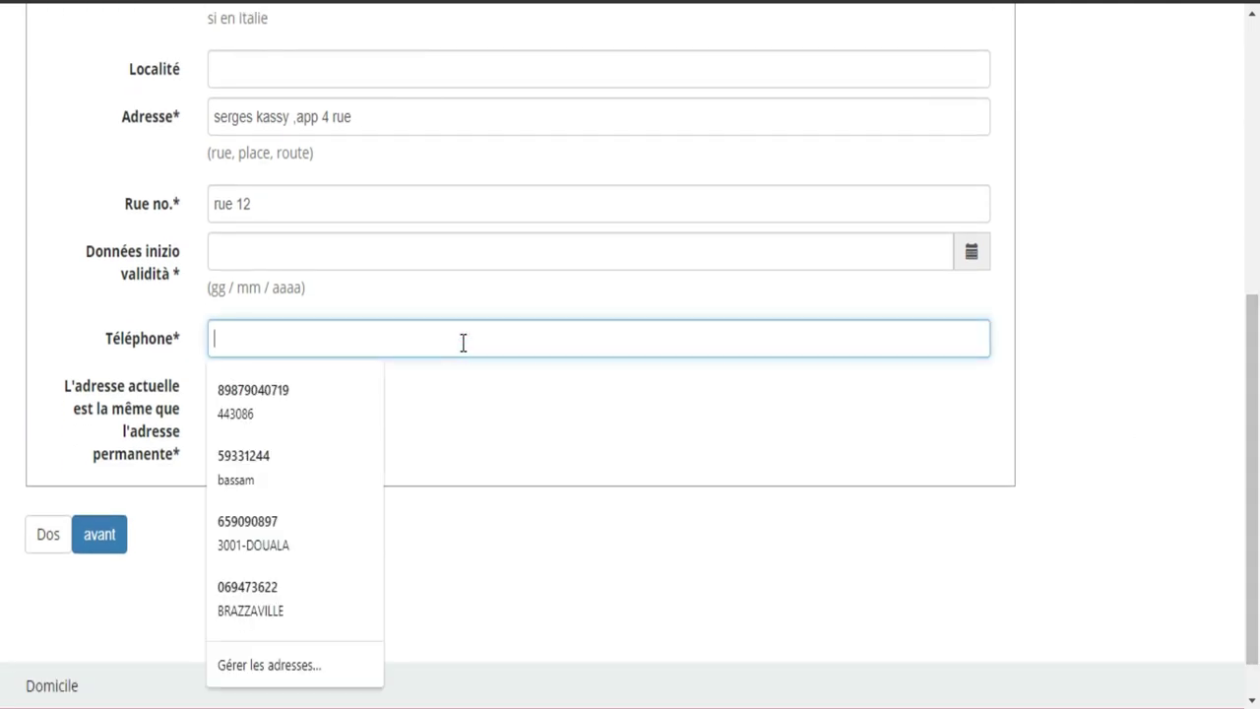
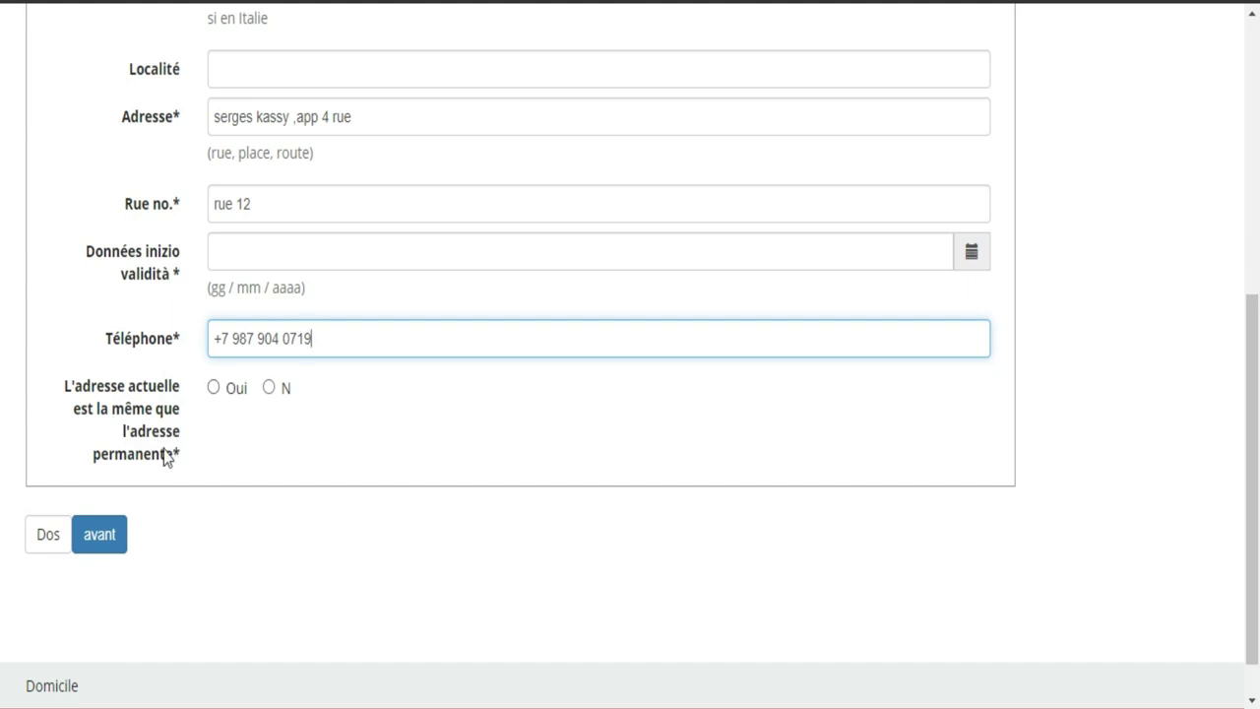
click(215, 387)
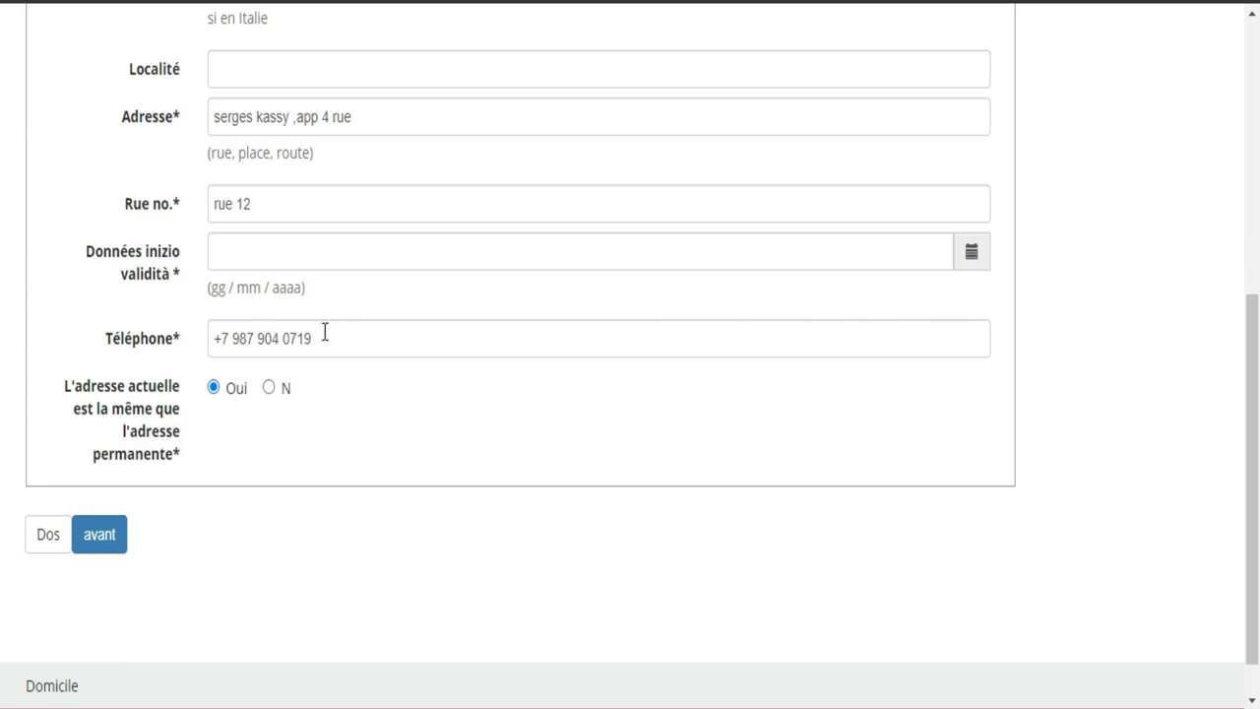
- Try the validity start date calendar without keeping a date, then submit the Permanent address form
click(262, 248)
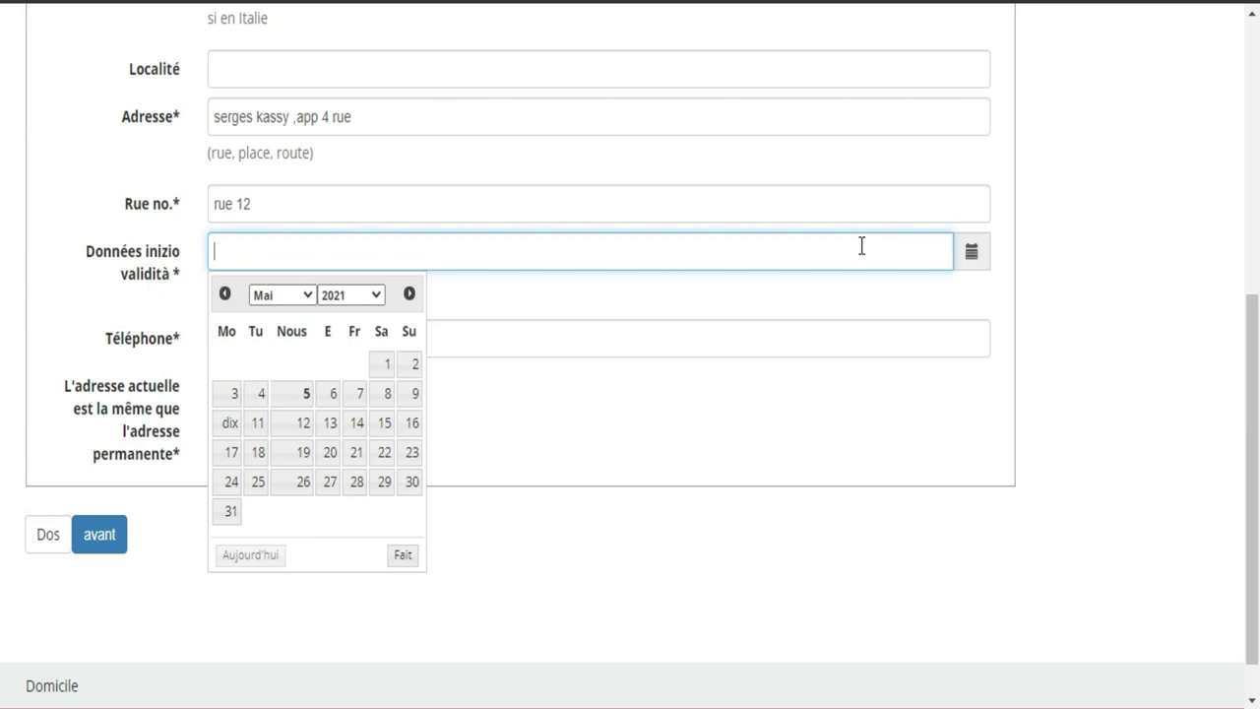
drag(1258, 371, 1258, 217)
scroll(3, 236, down, 2)
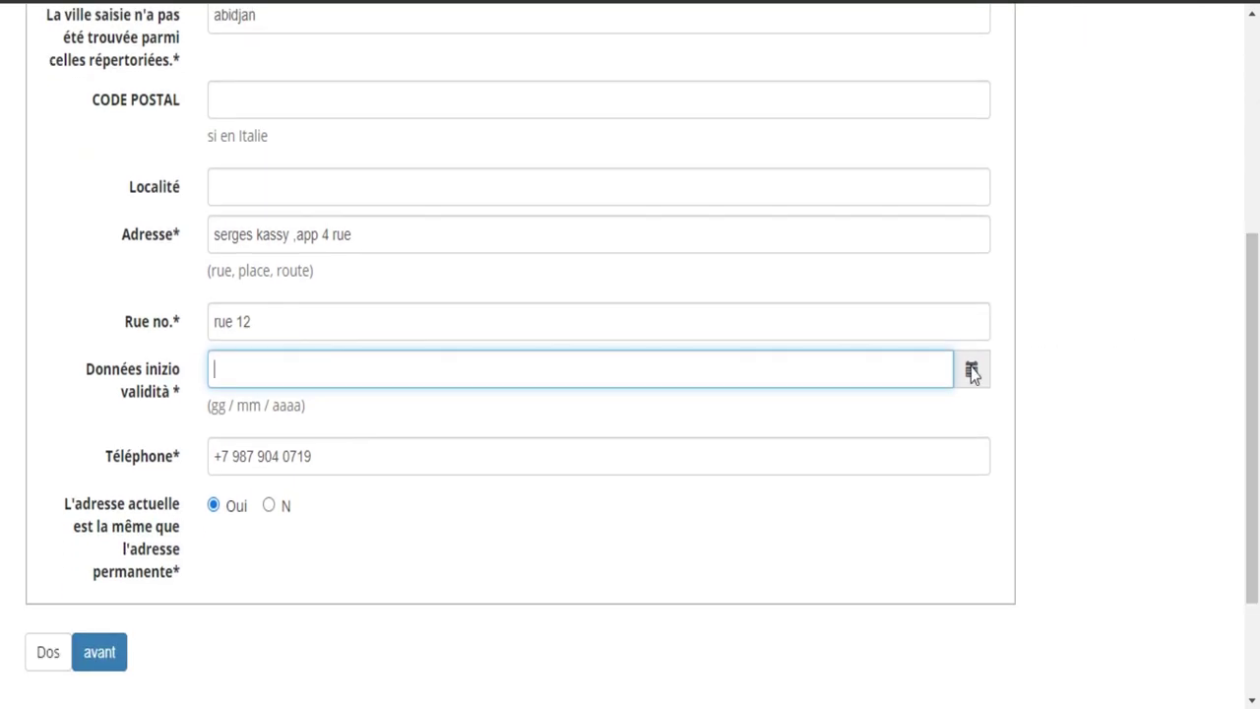
click(972, 371)
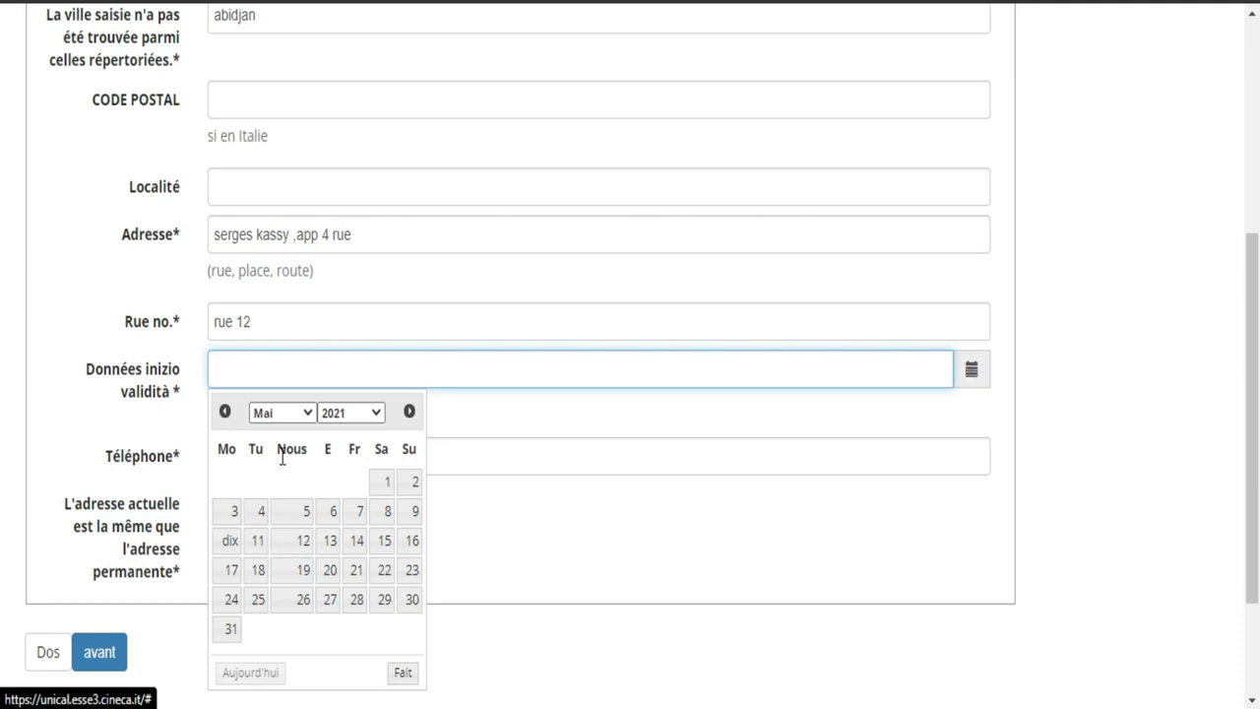
click(298, 527)
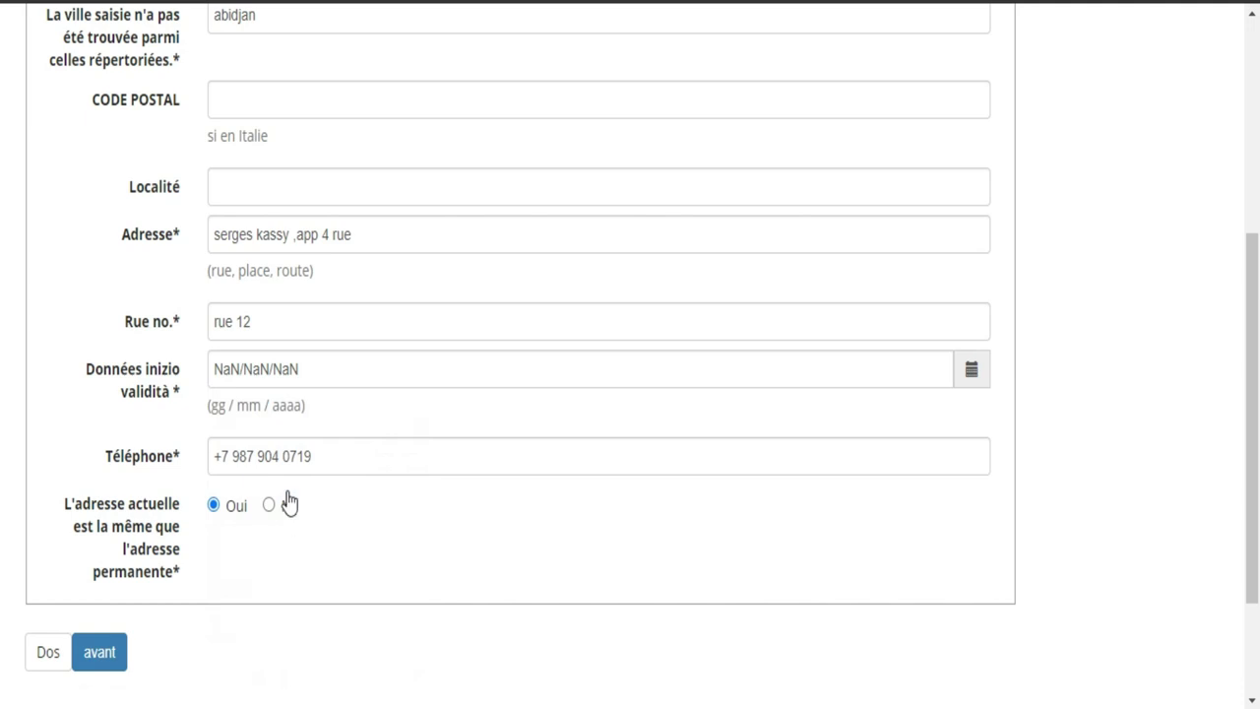
click(308, 372)
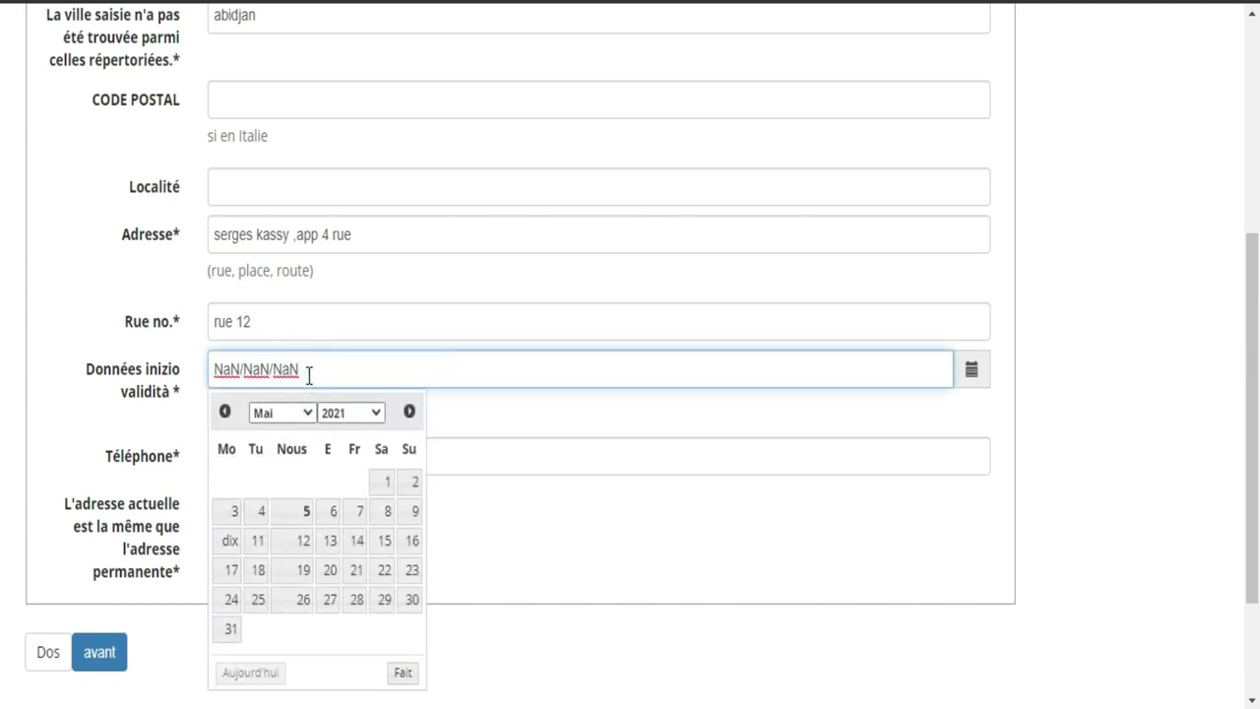
click(306, 527)
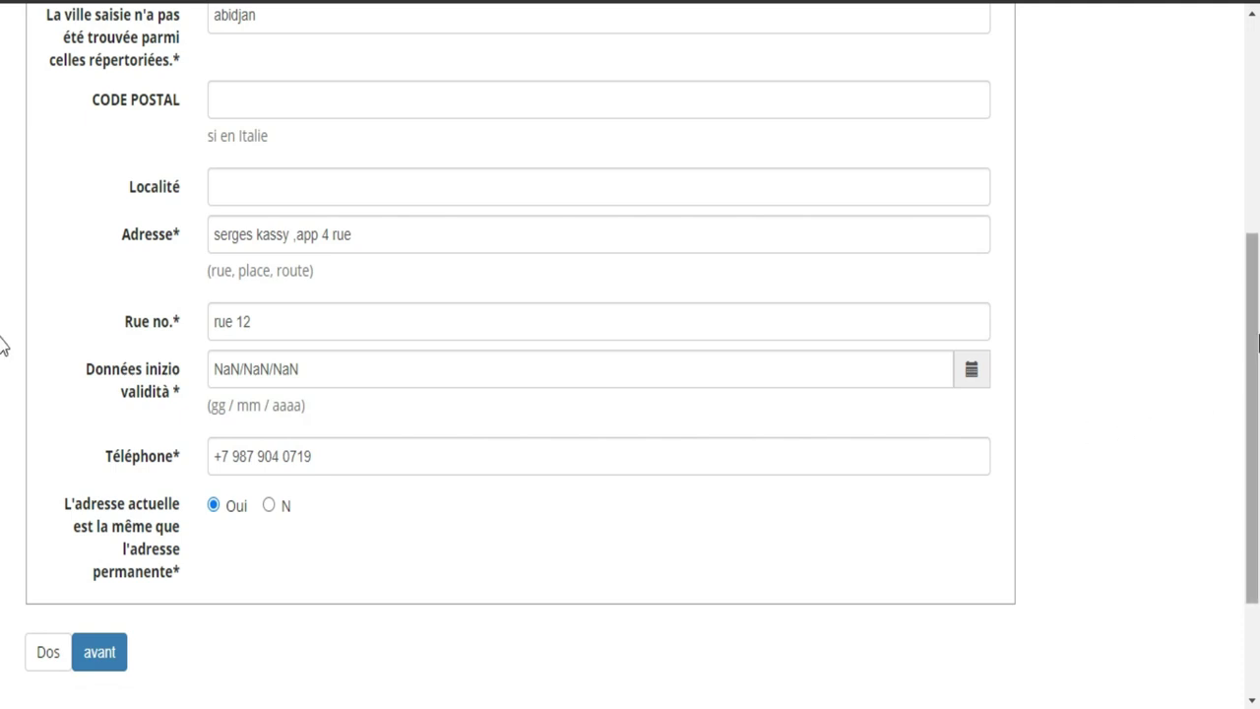
scroll(5, 335, down, 2)
click(100, 498)
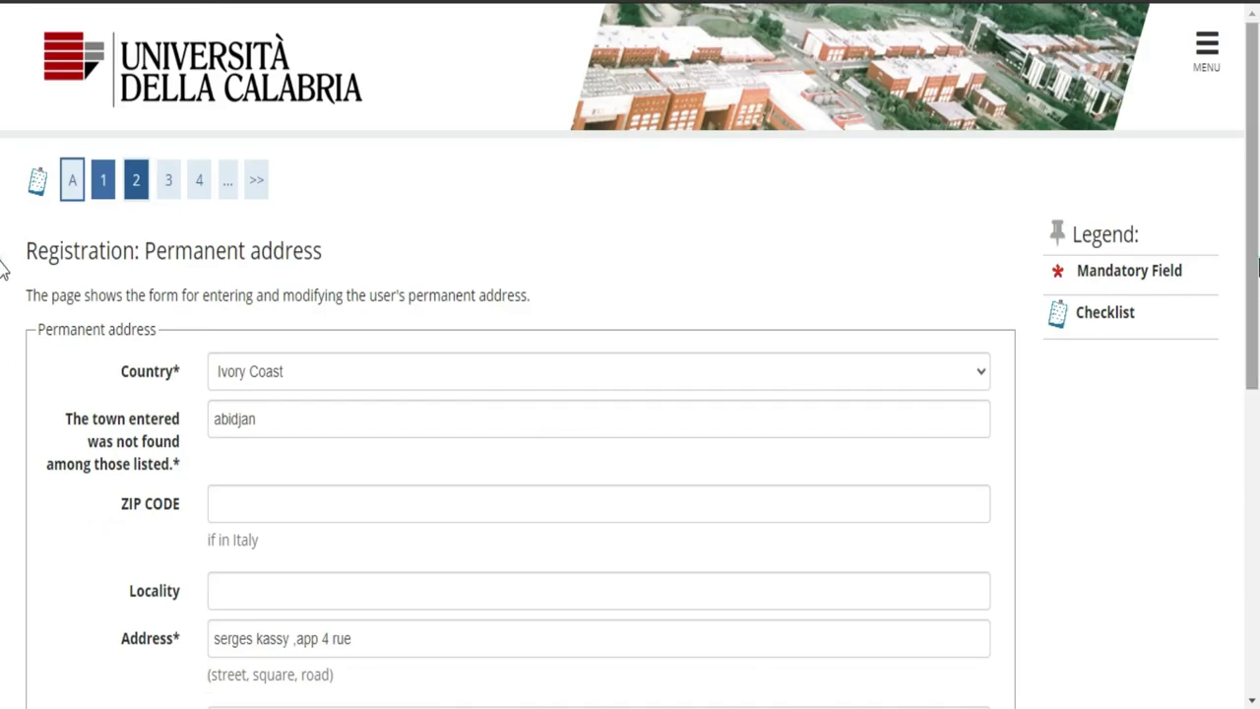
- Set the validity start date to 01/05/2021 and move on to Contact details
scroll(2, 393, down, 5)
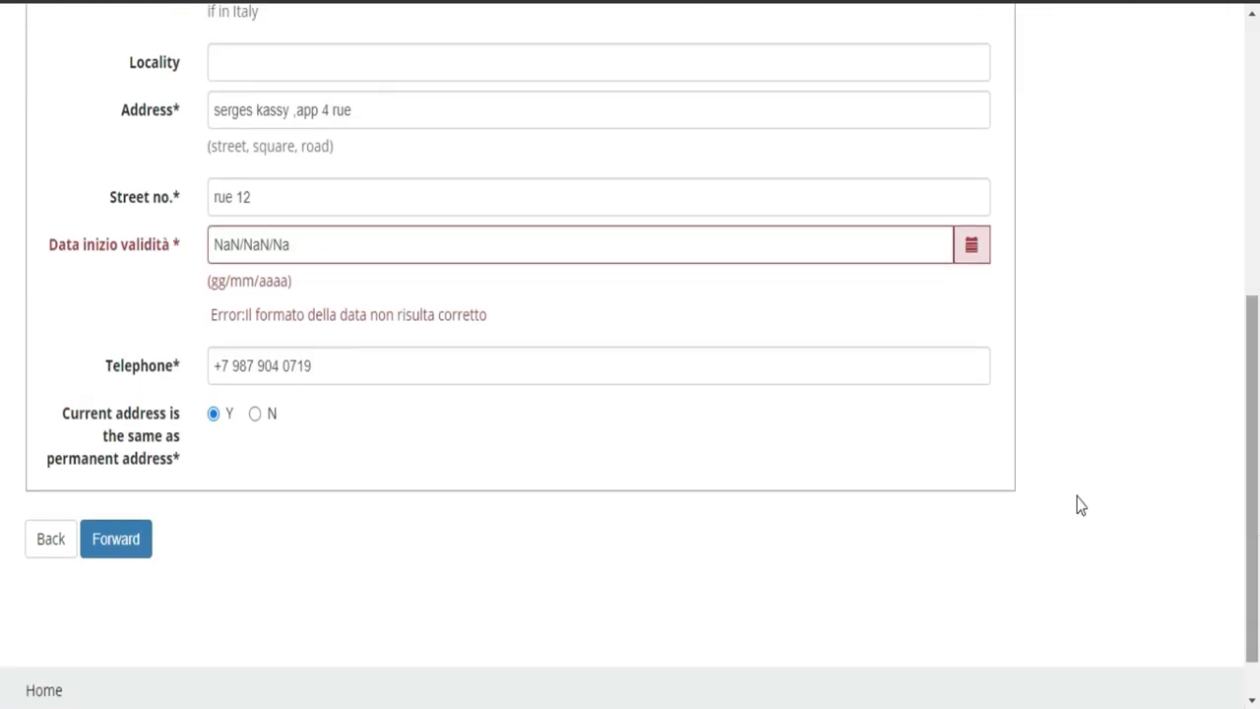
click(293, 245)
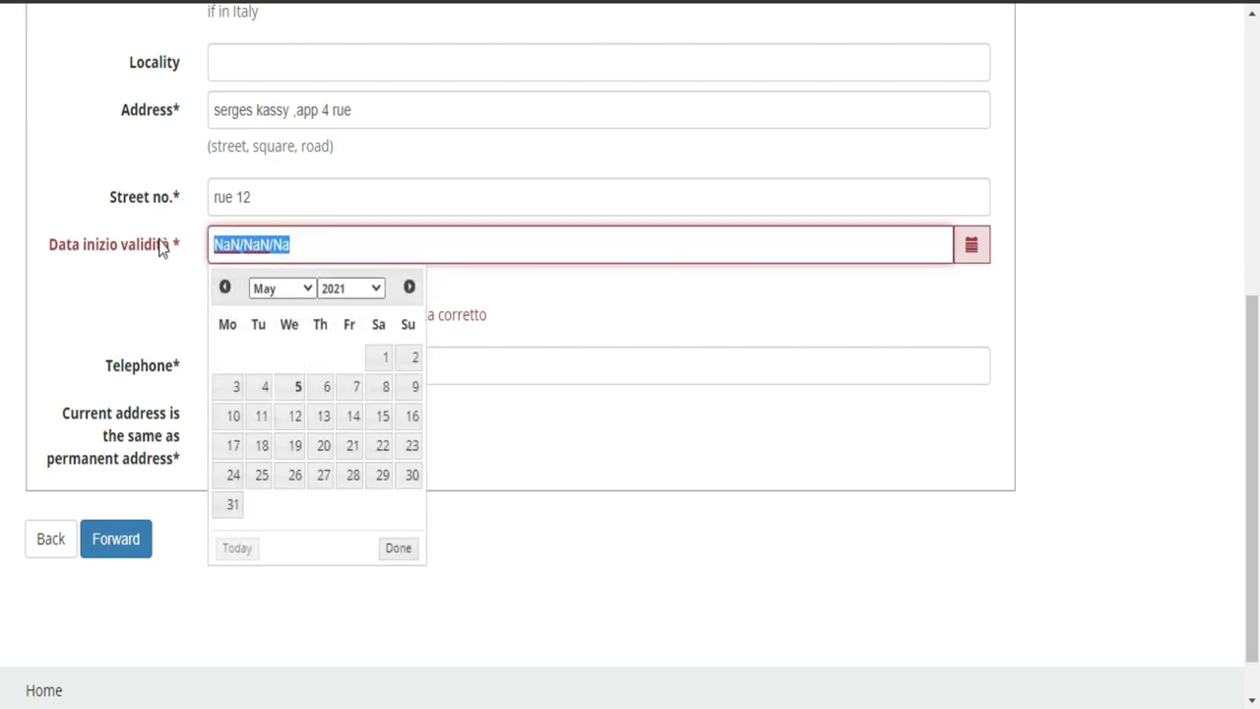
click(306, 292)
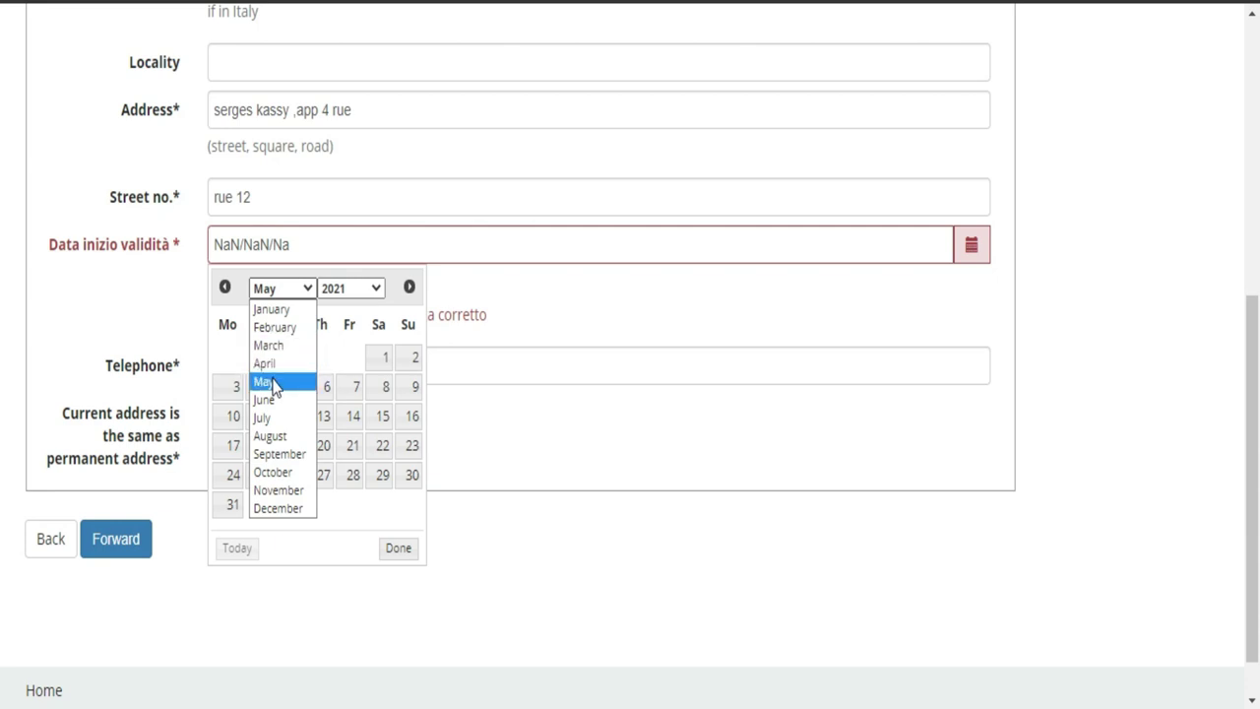
click(274, 382)
click(380, 362)
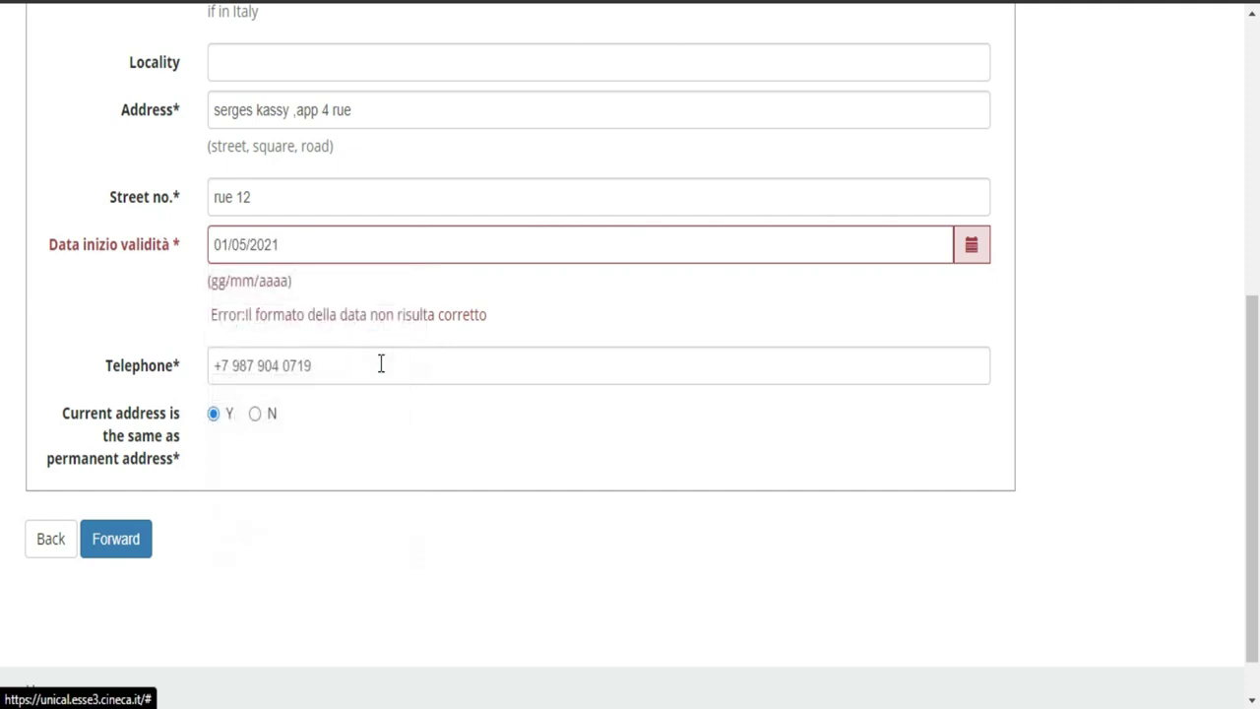
click(136, 557)
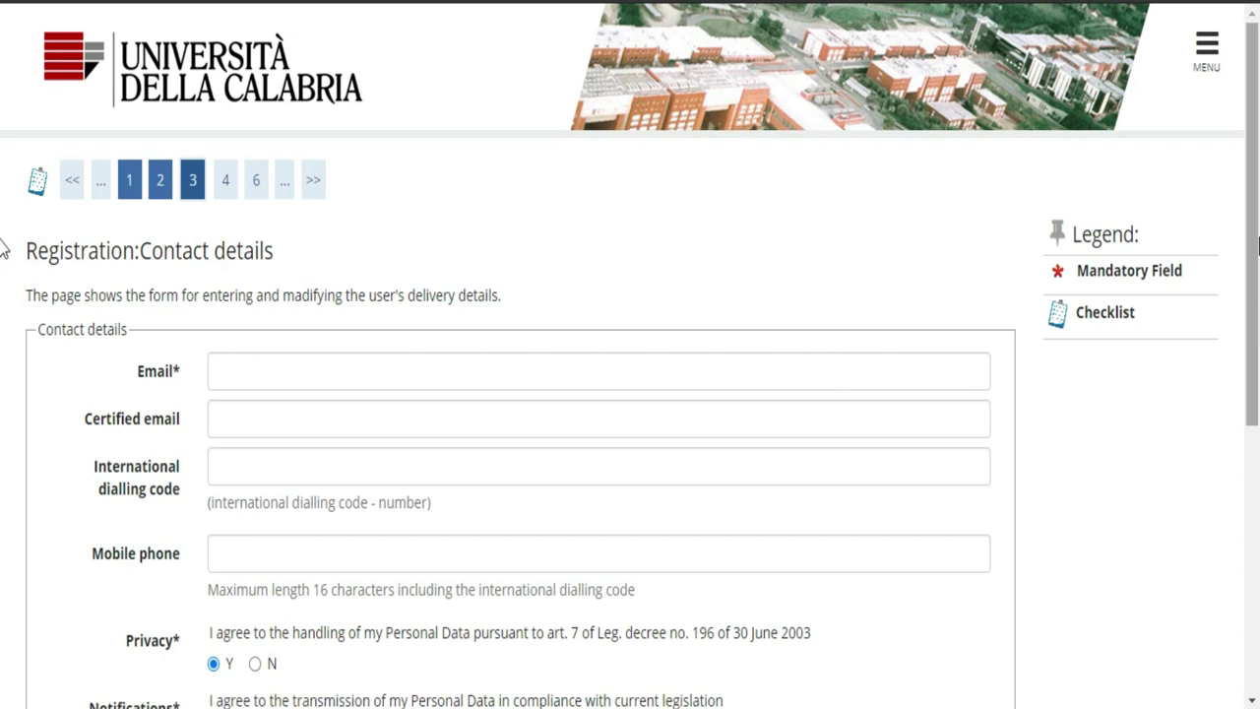
- Enter the applicant's e-mail address in the Email field
scroll(2, 422, down, 3)
scroll(2, 330, up, 2)
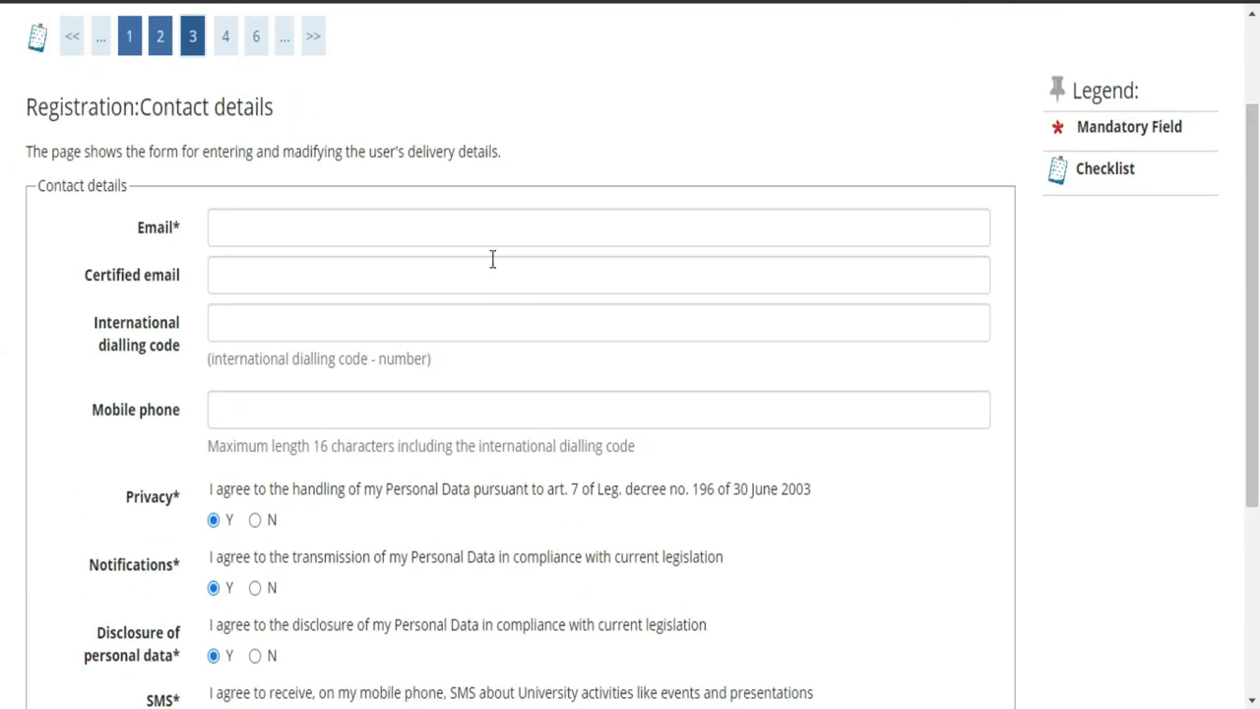
click(491, 230)
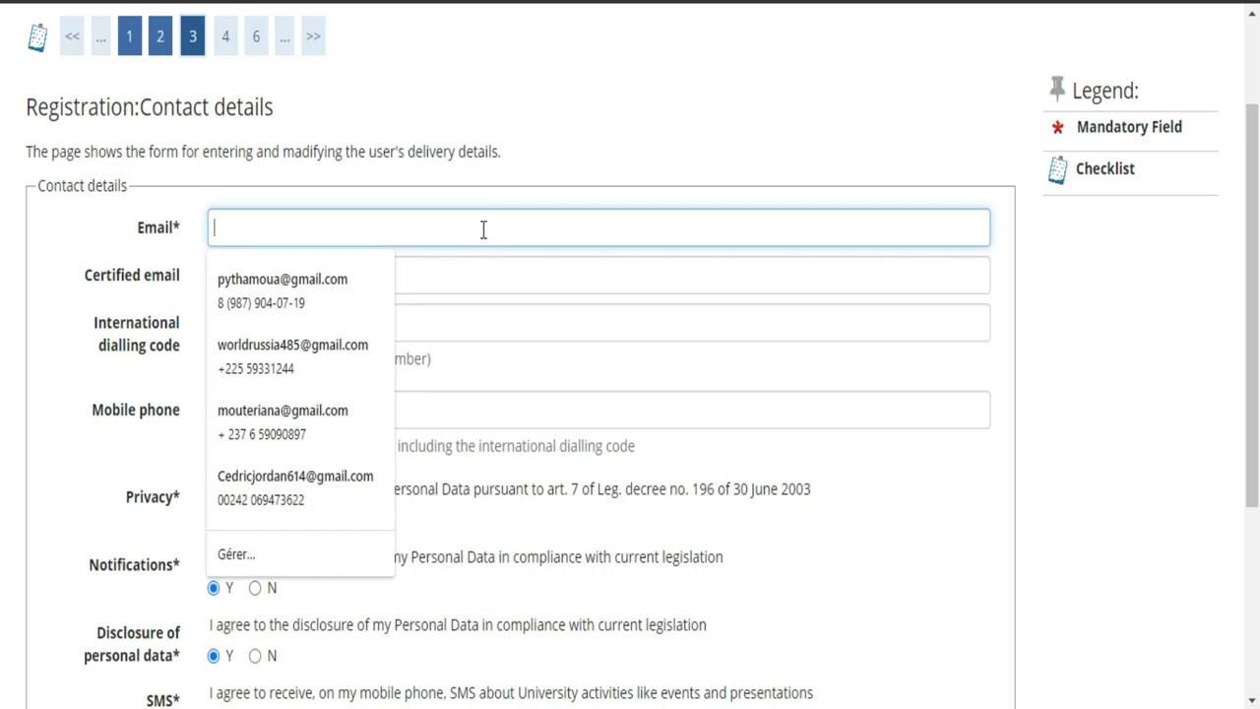
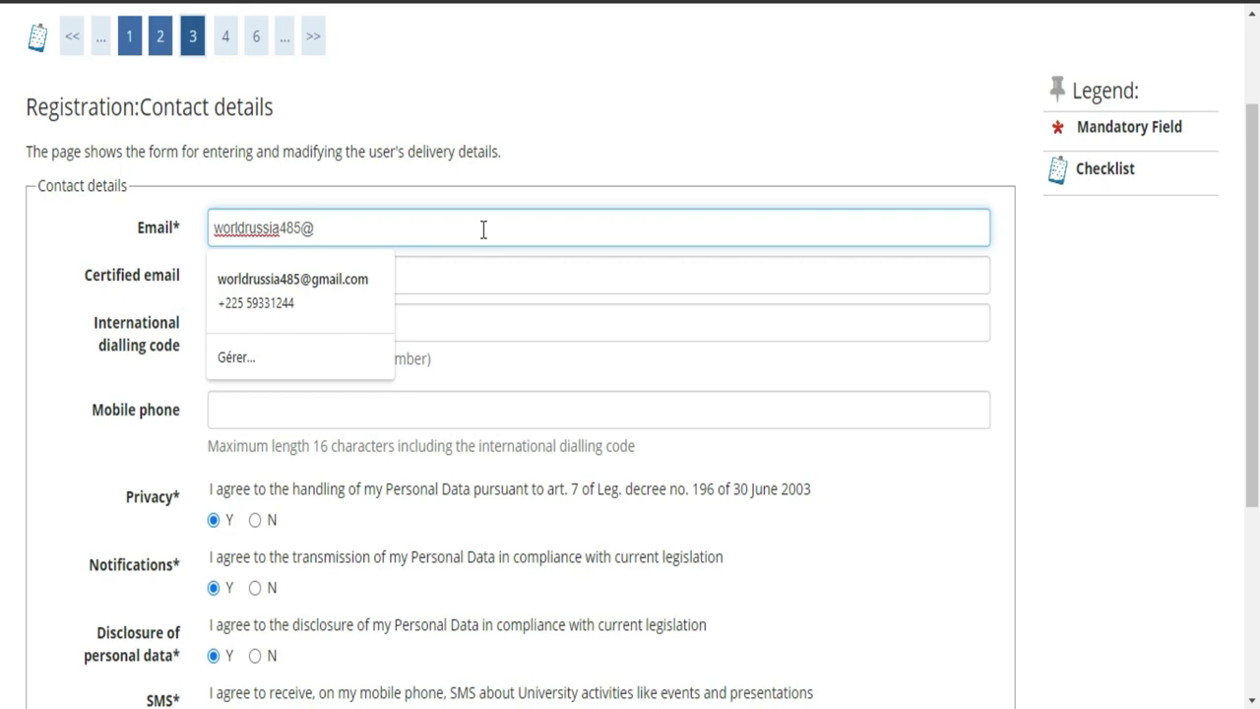
- Translate the Contact details page into French with Google Translate
click(507, 274)
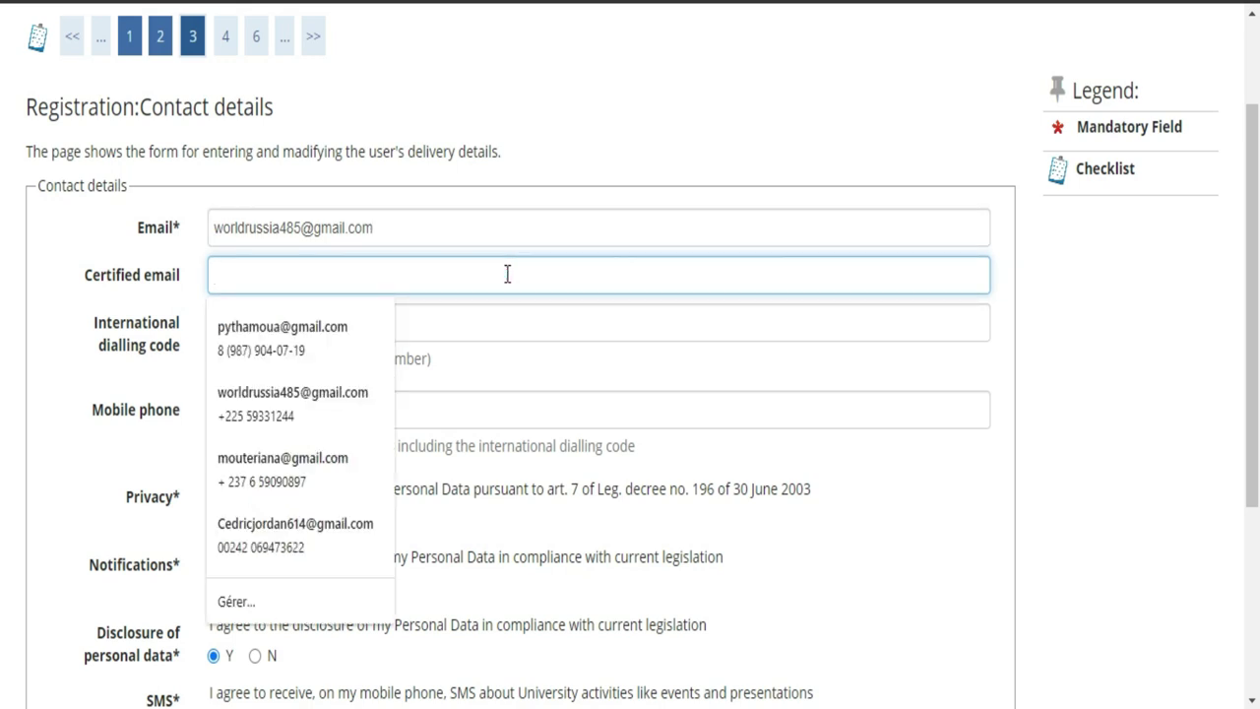
click(1048, 1)
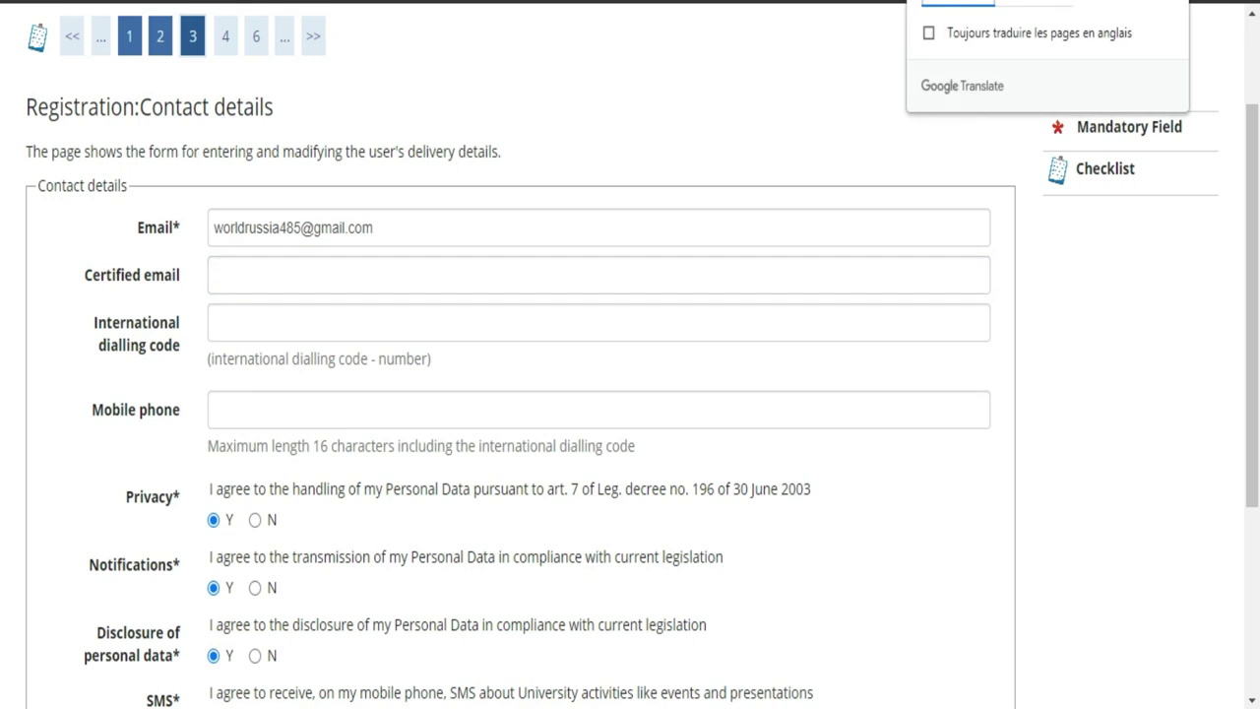
click(1045, 2)
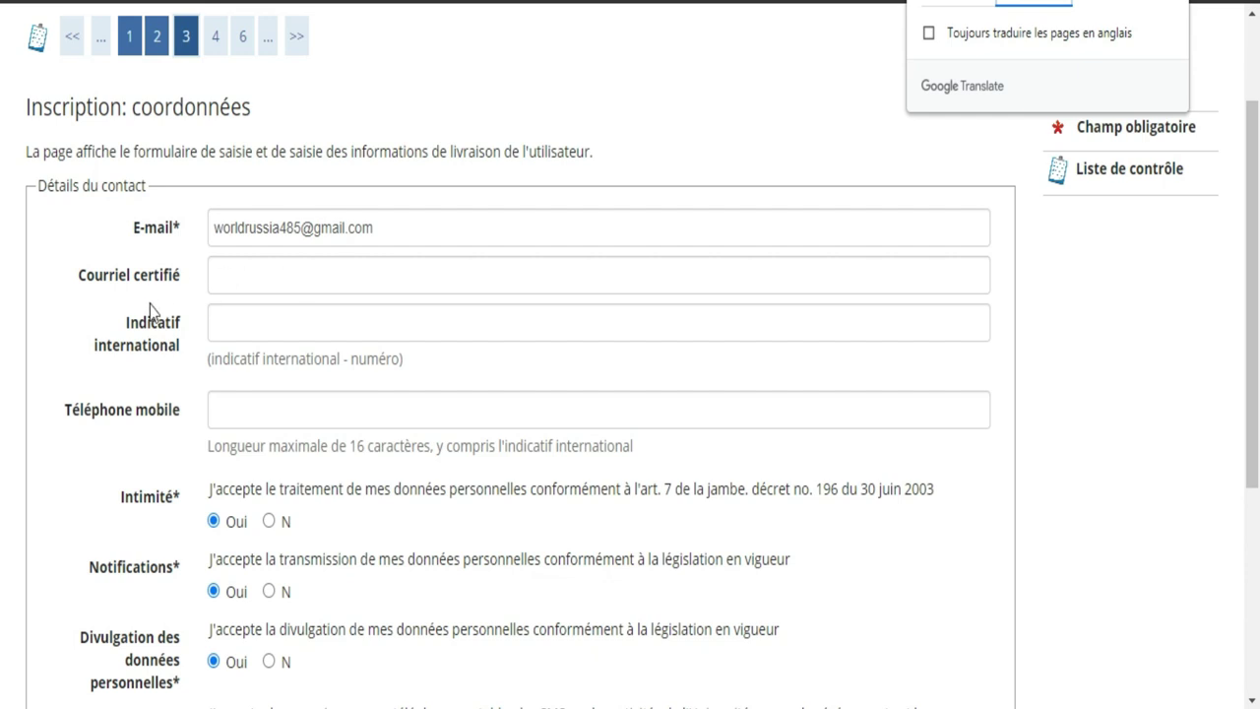
- Enter the +226 international dialling code and the mobile phone number, then submit the contact details
click(238, 322)
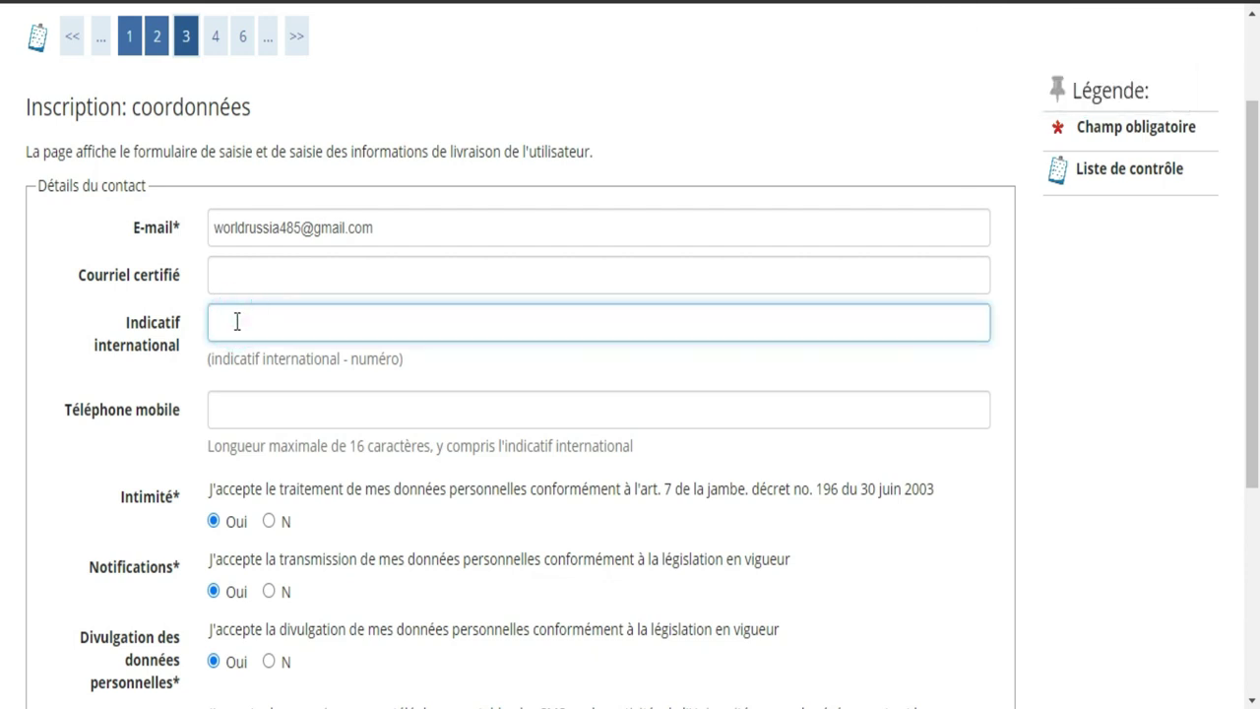
text(+226)
click(347, 408)
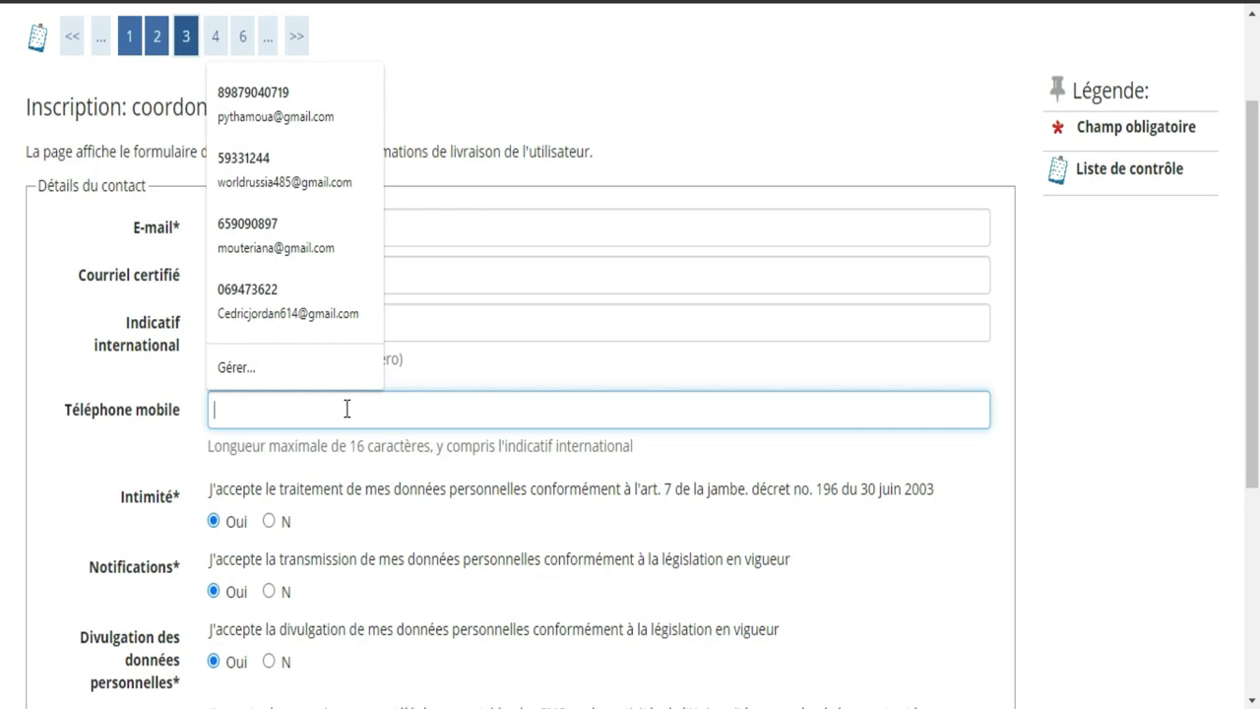
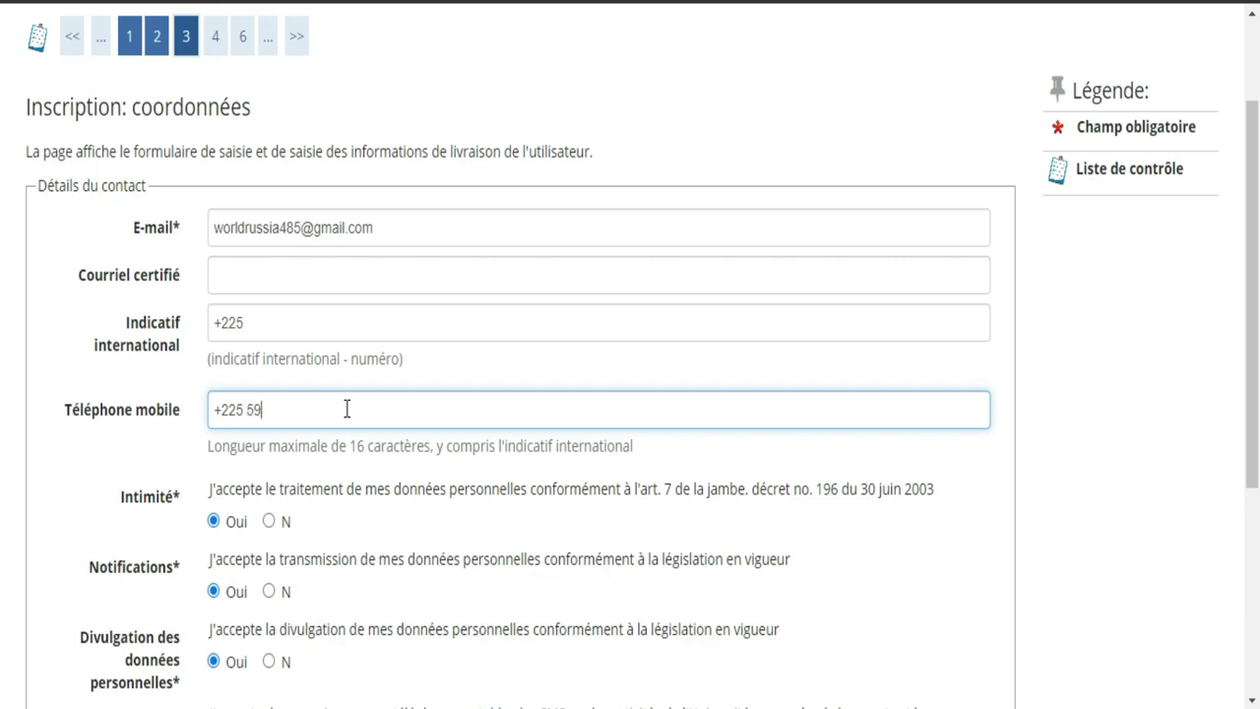
scroll(3, 251, down, 2)
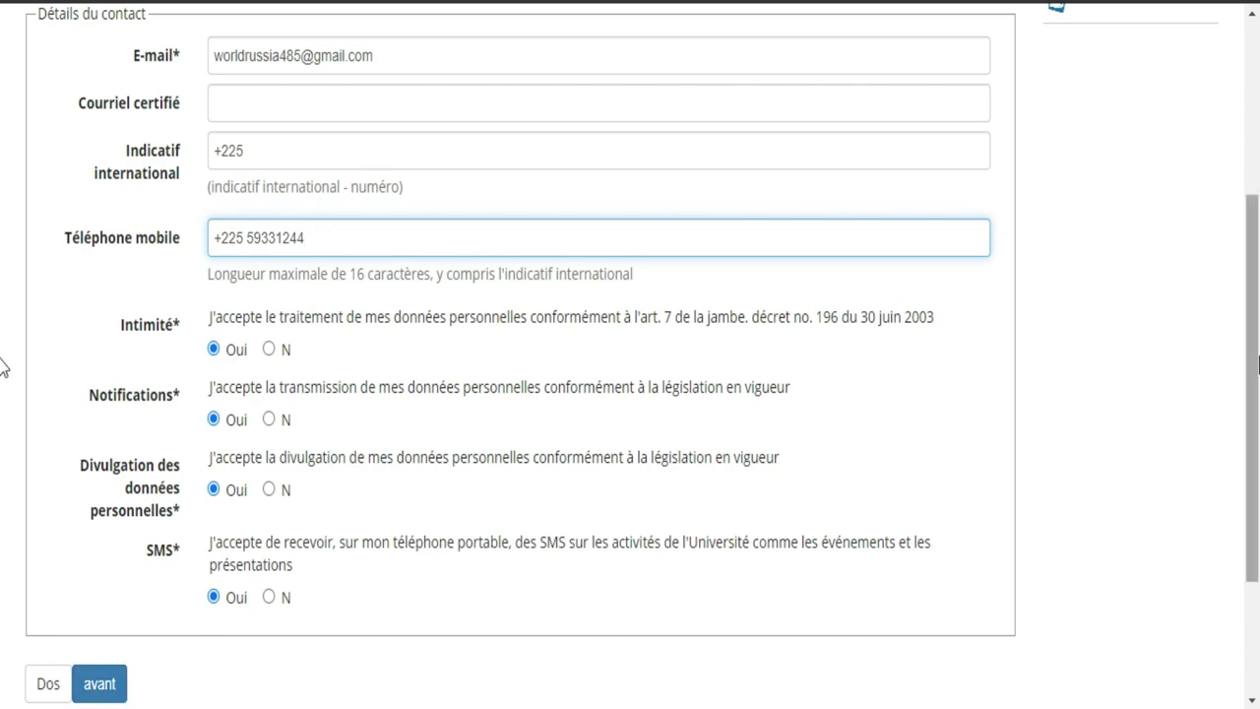
scroll(4, 404, down, 1)
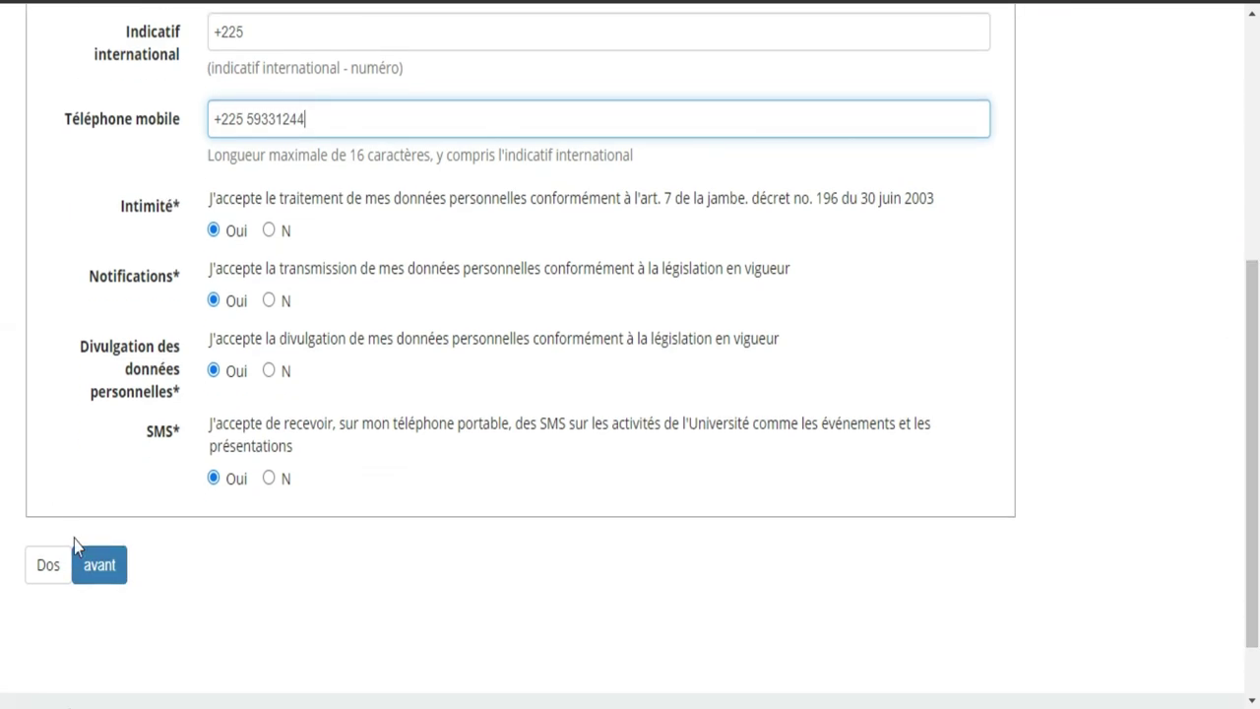
click(93, 572)
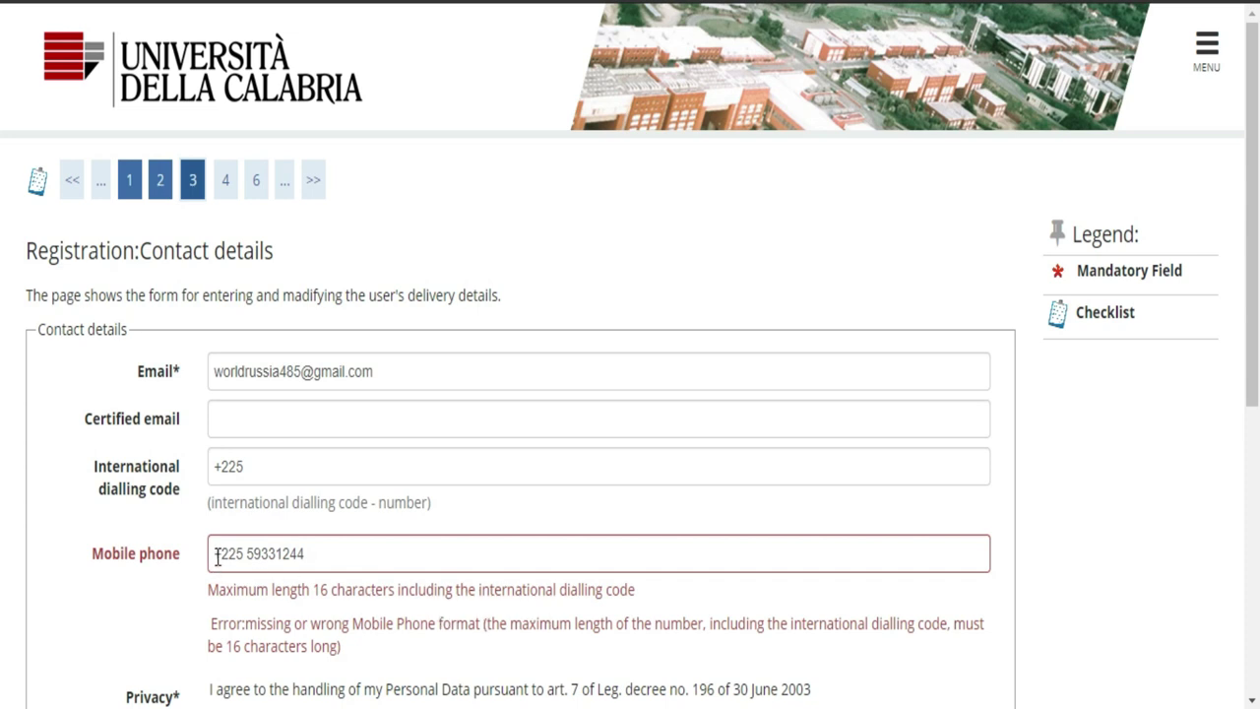
- Replace the mobile number's leading + with 00 and resubmit the contact details
click(222, 554)
key(BackSpace)
text(00)
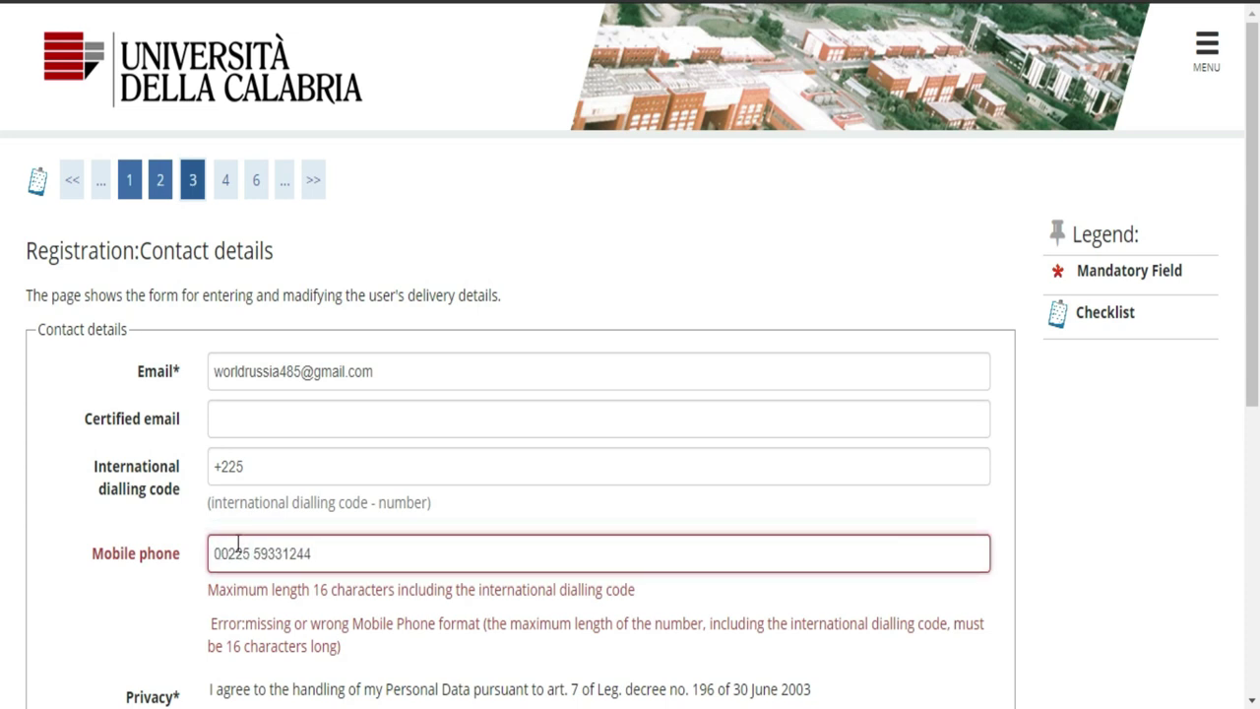
scroll(2, 276, down, 5)
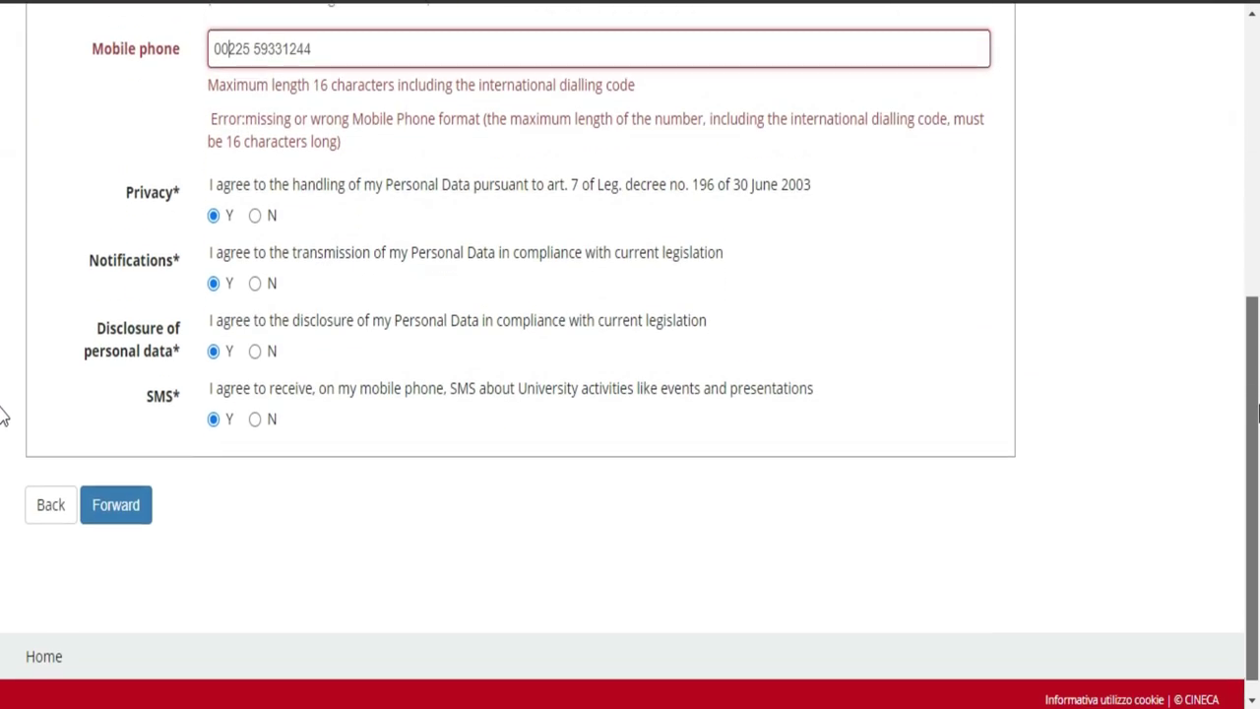
click(135, 494)
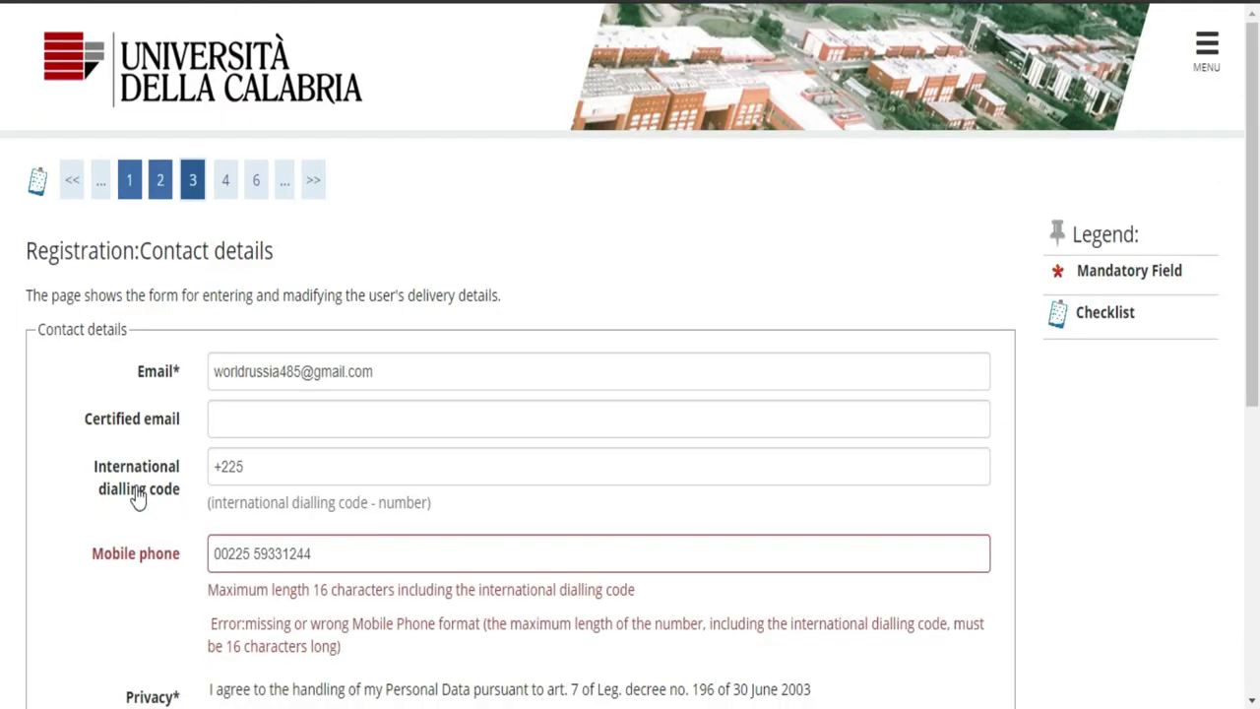
- Remove the space from the mobile number, resubmit, and dismiss the antivirus notification
click(256, 554)
key(BackSpace)
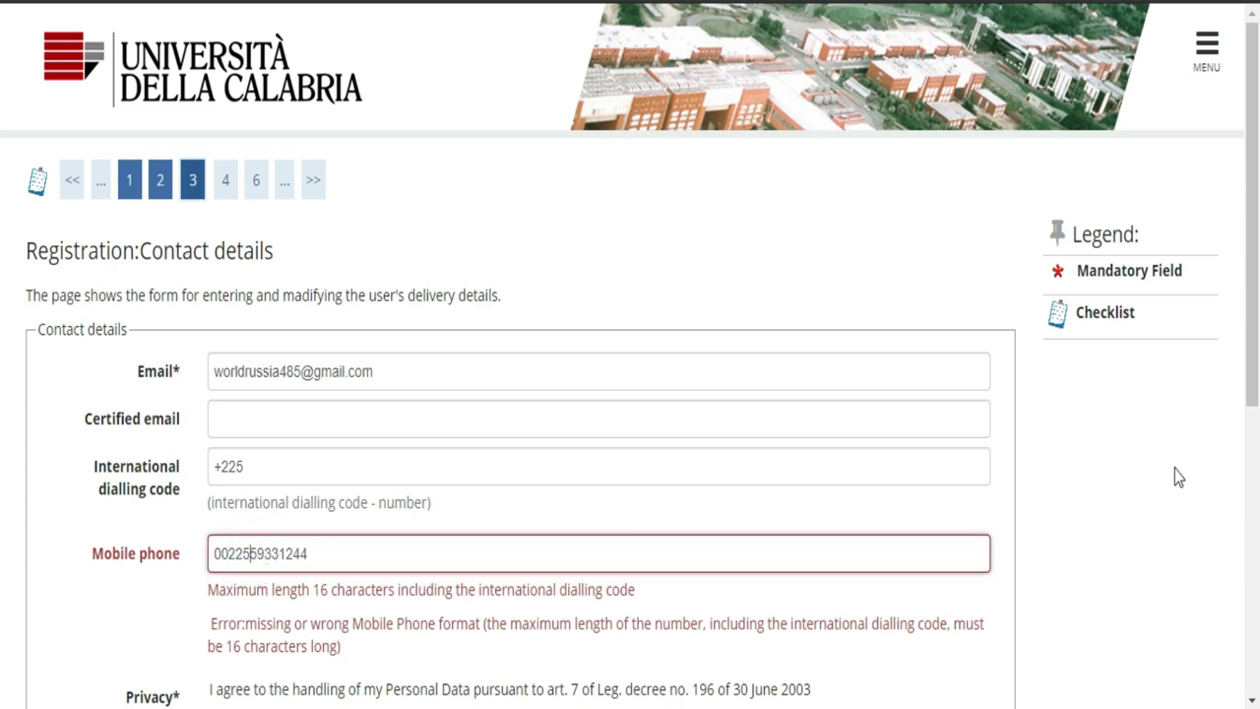
scroll(3, 423, down, 4)
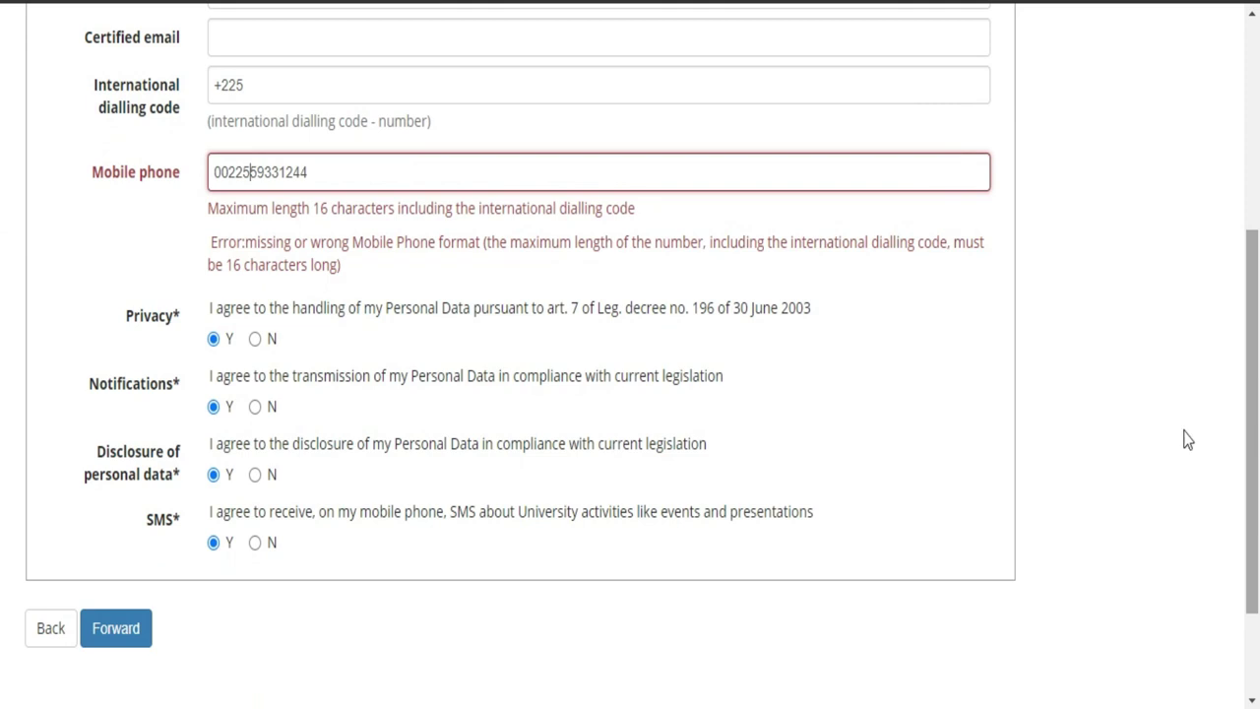
click(122, 642)
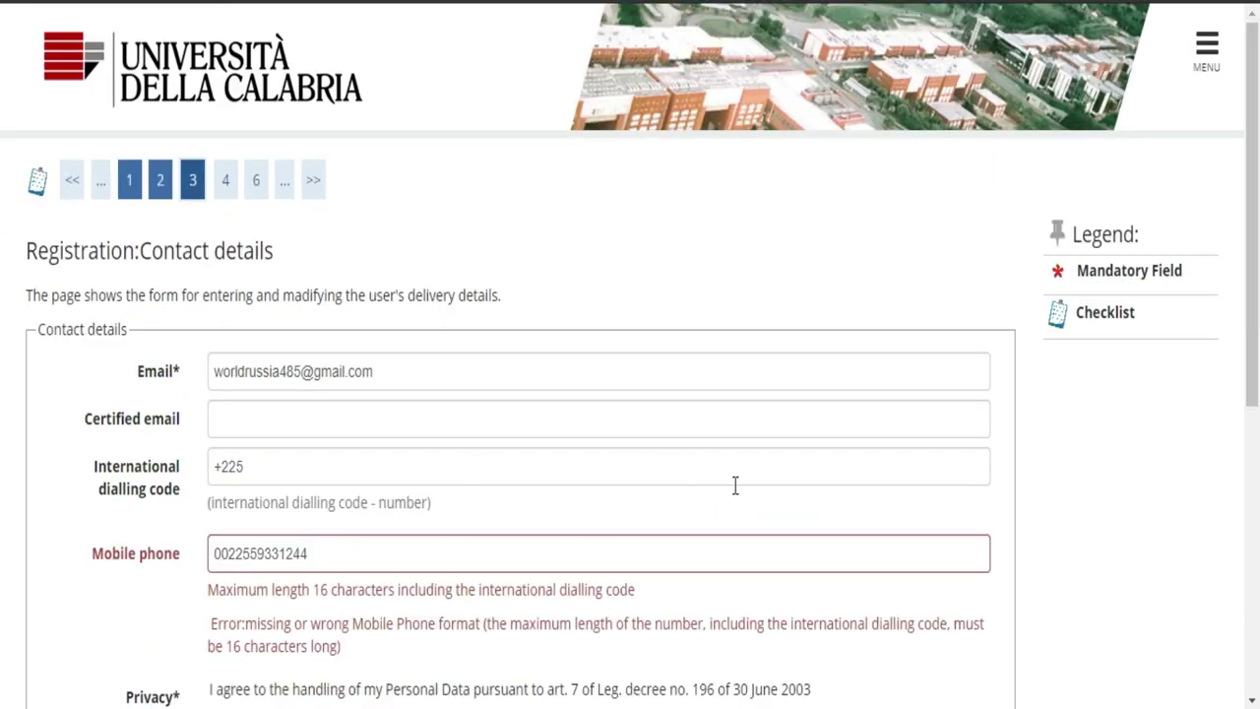
scroll(2, 237, down, 3)
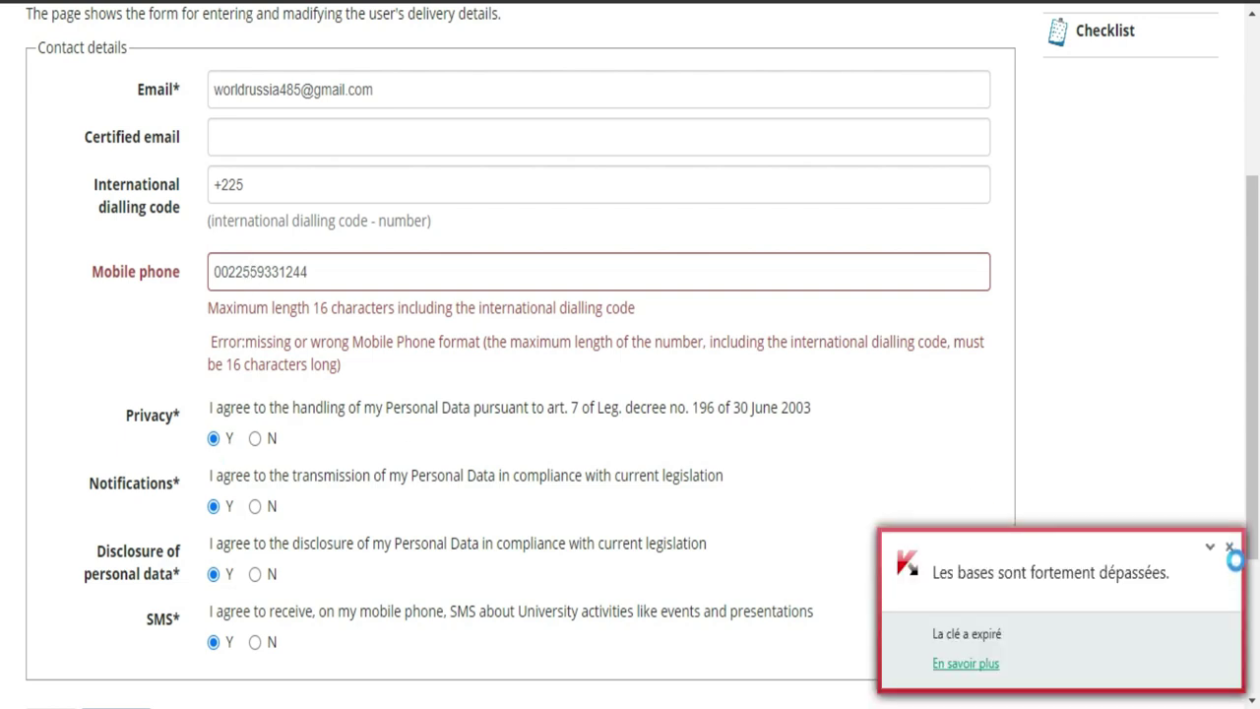
click(1230, 548)
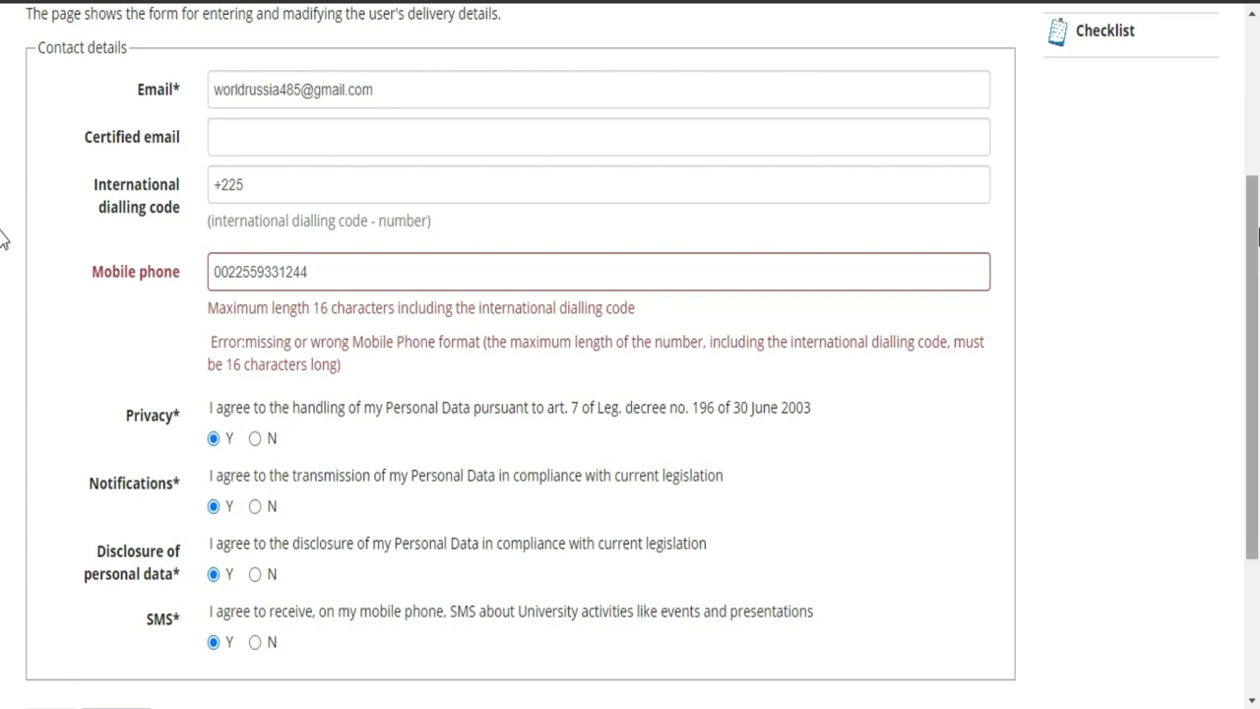
- Submit the contact details form once more
scroll(6, 240, down, 3)
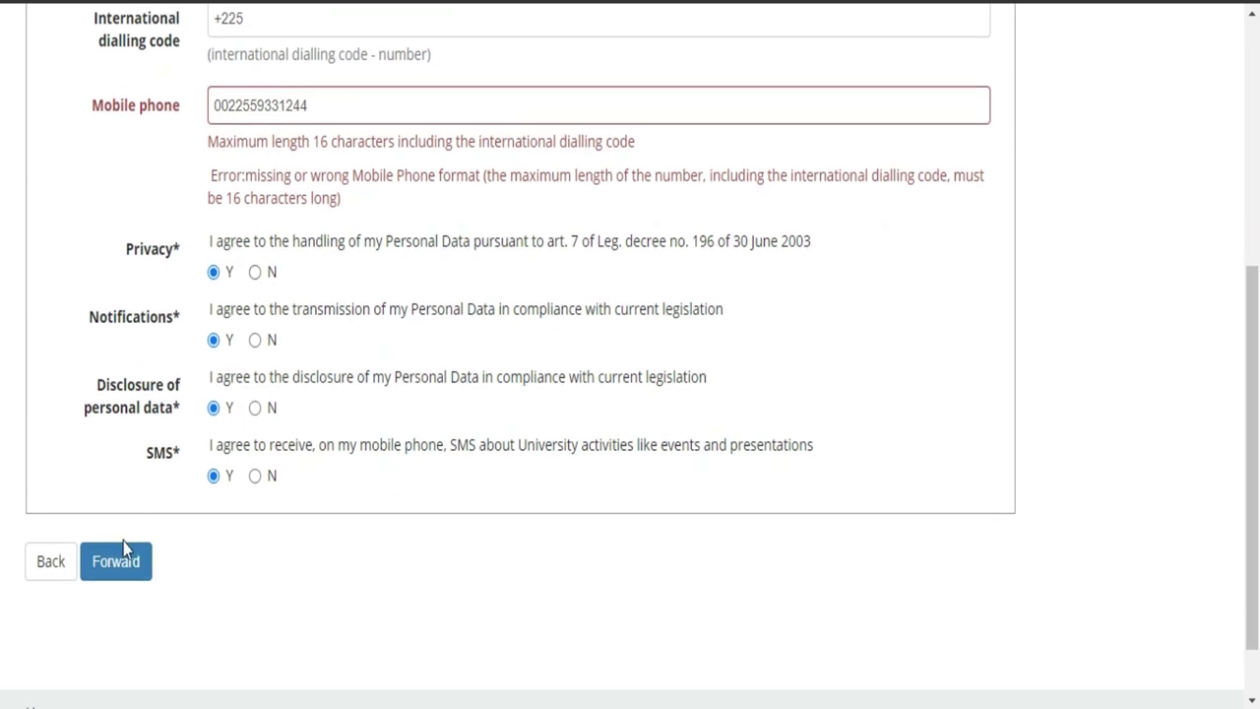
click(124, 569)
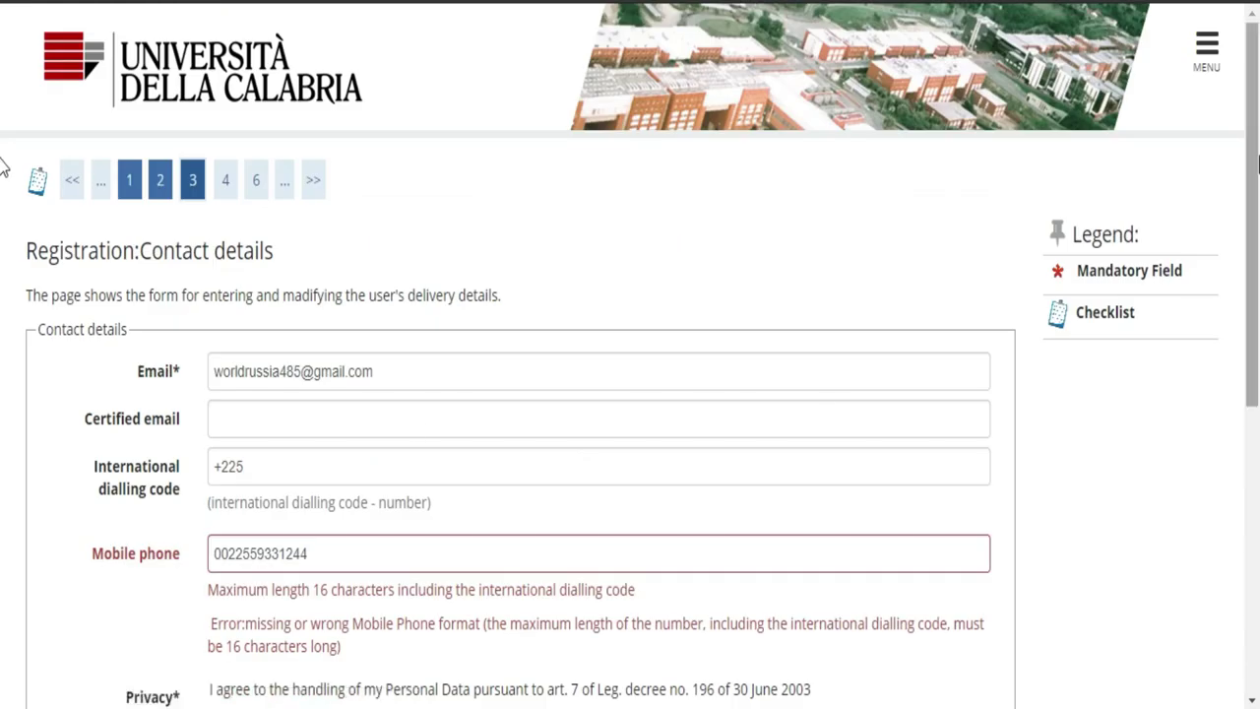
scroll(2, 424, down, 5)
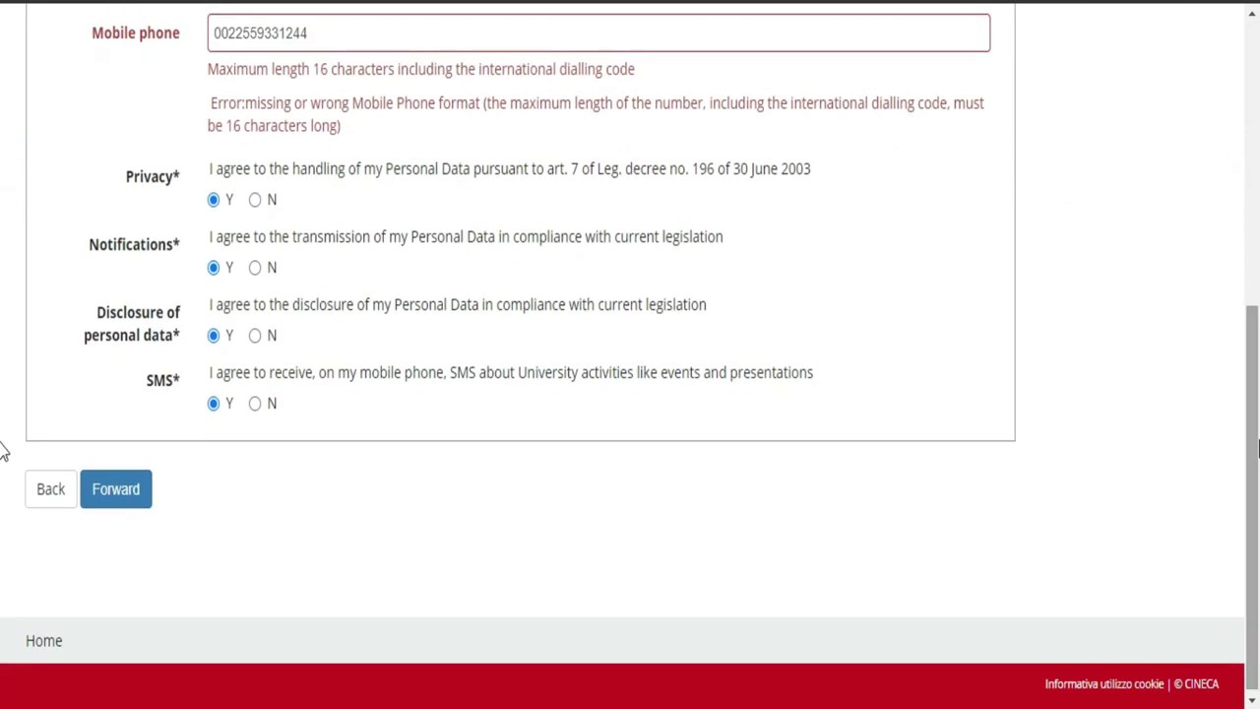
scroll(2, 451, up, 3)
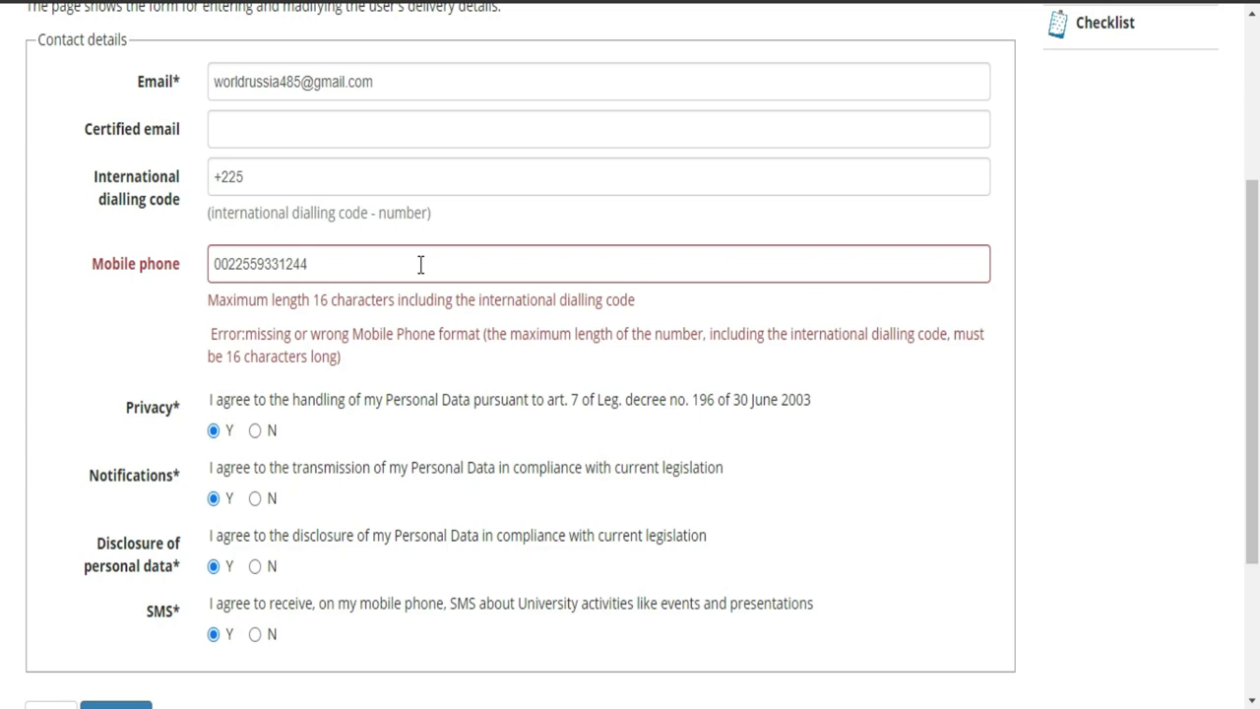
- Replace the mobile phone number with a new number and submit the corrected contact details
drag(328, 262, 208, 258)
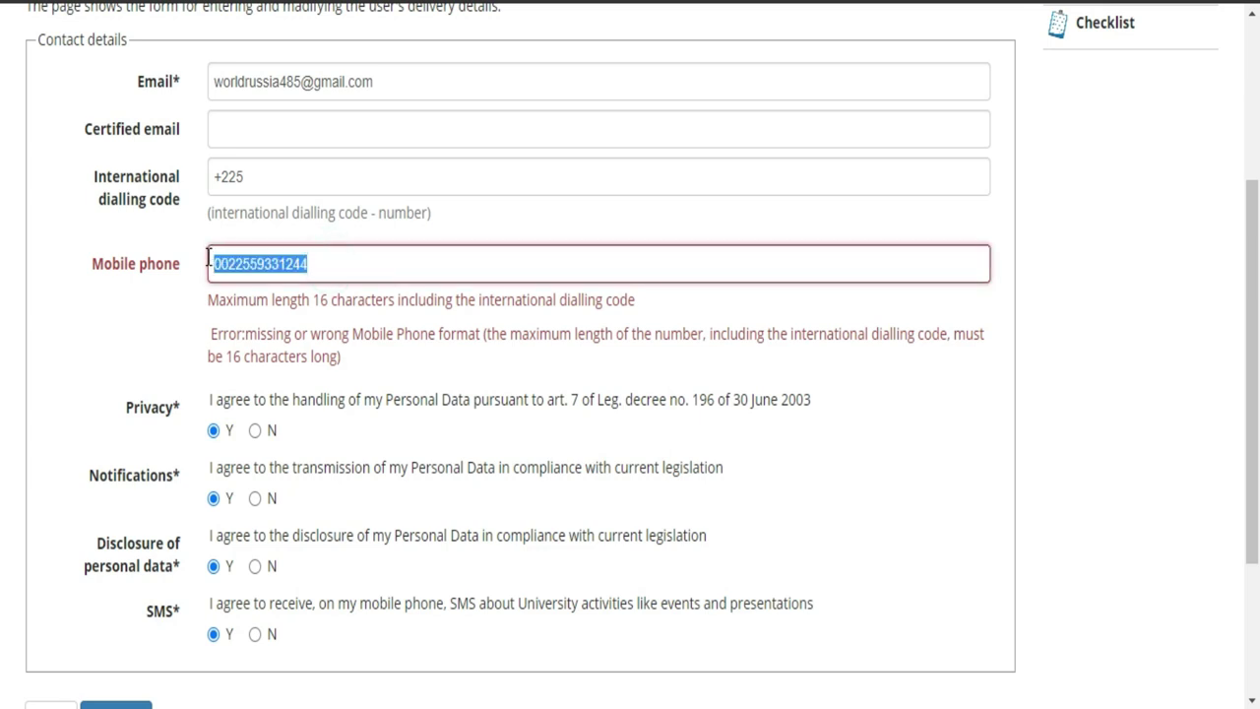
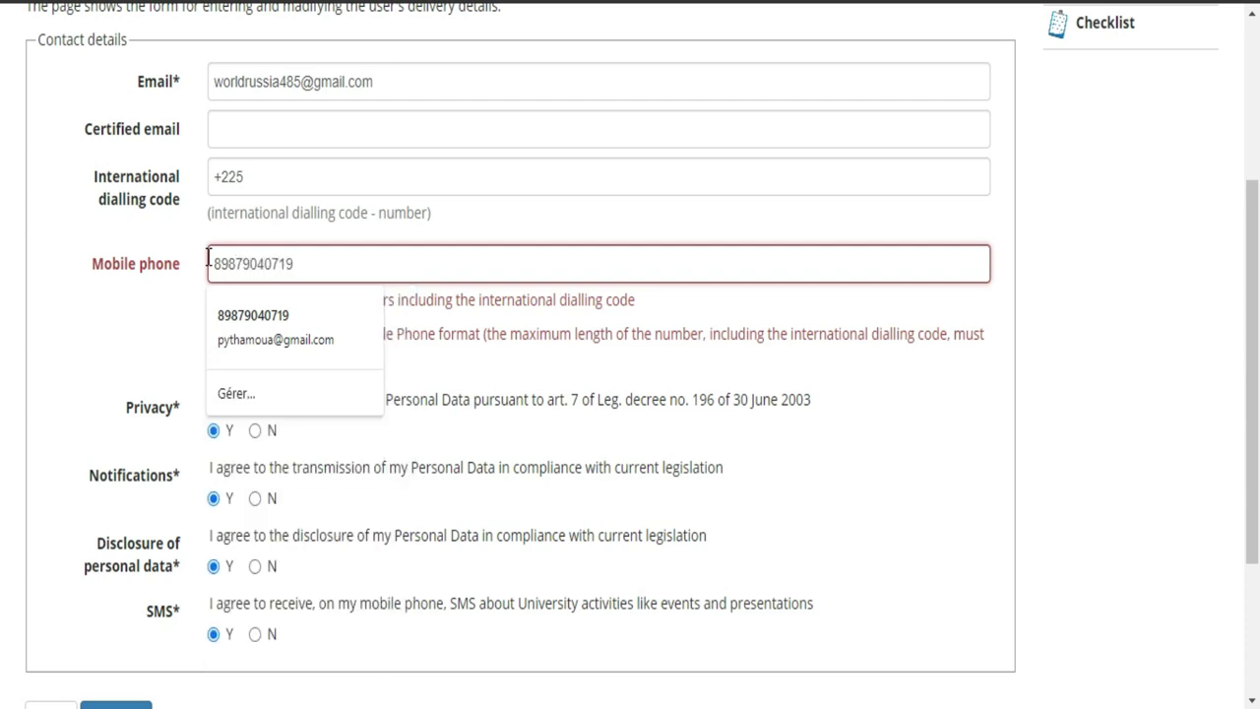
click(1247, 219)
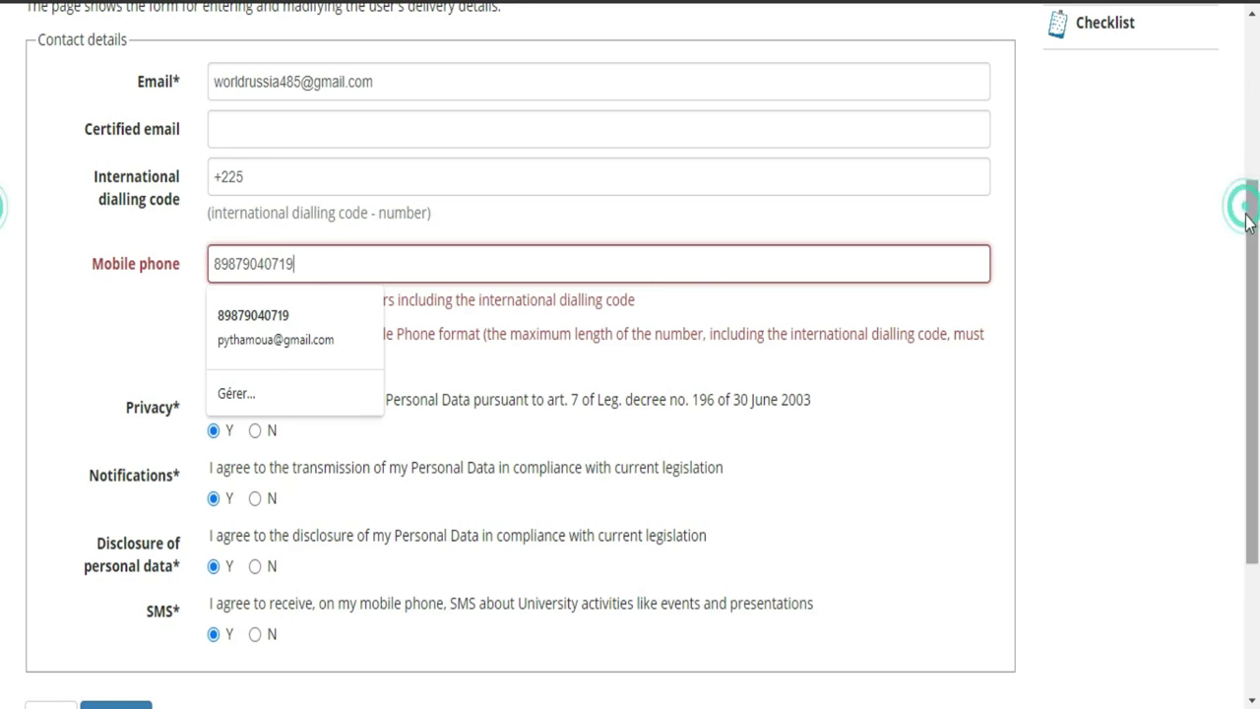
drag(1247, 219, 1247, 346)
click(121, 506)
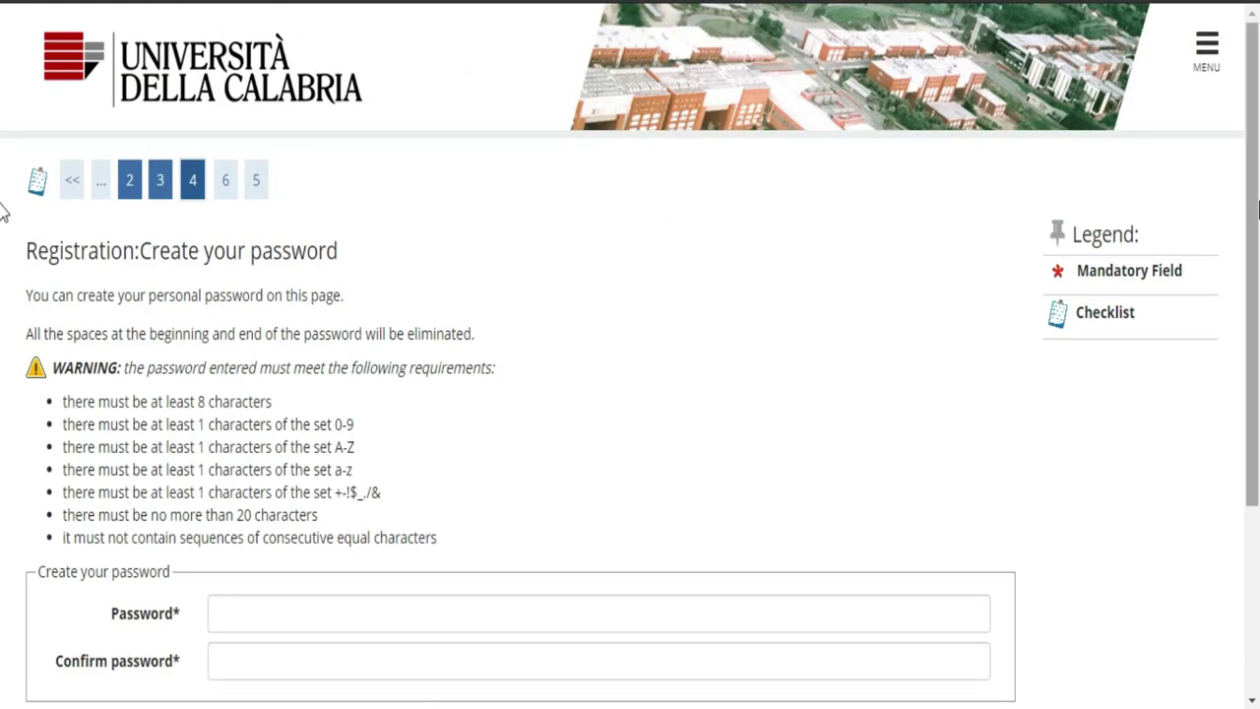
drag(1255, 210, 1257, 377)
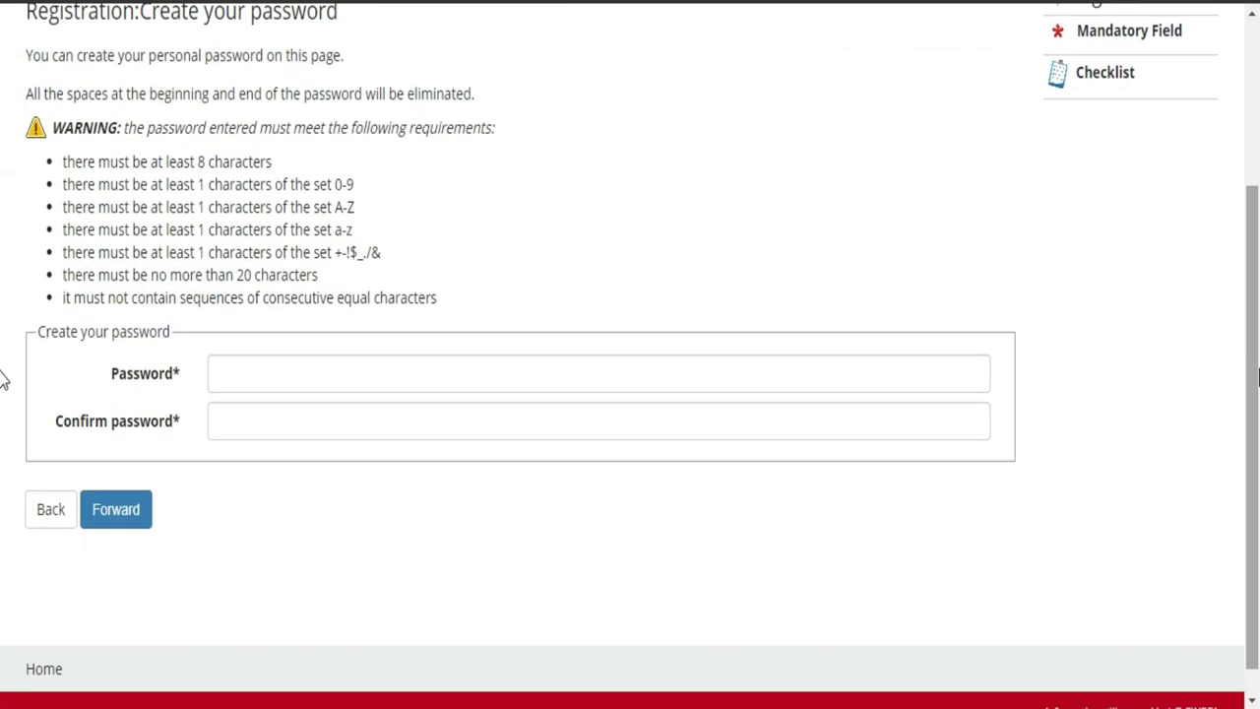
scroll(3, 375, up, 1)
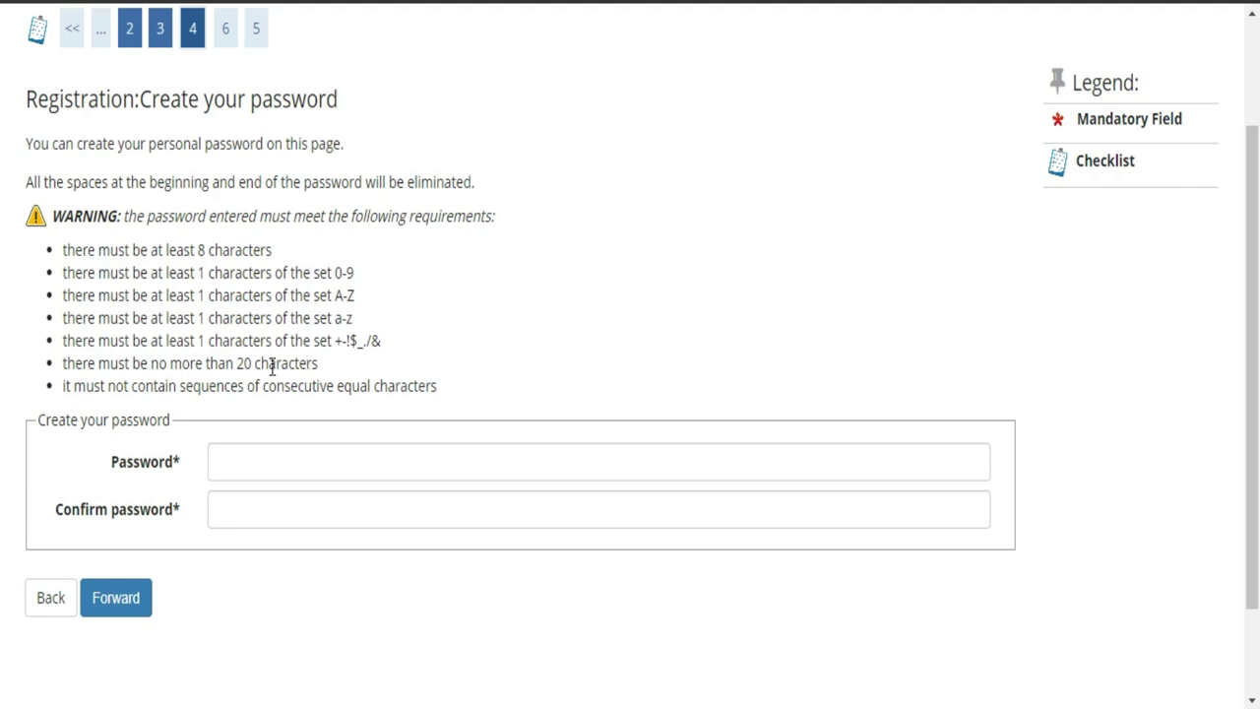
- Type the new account password in the Password field
click(278, 460)
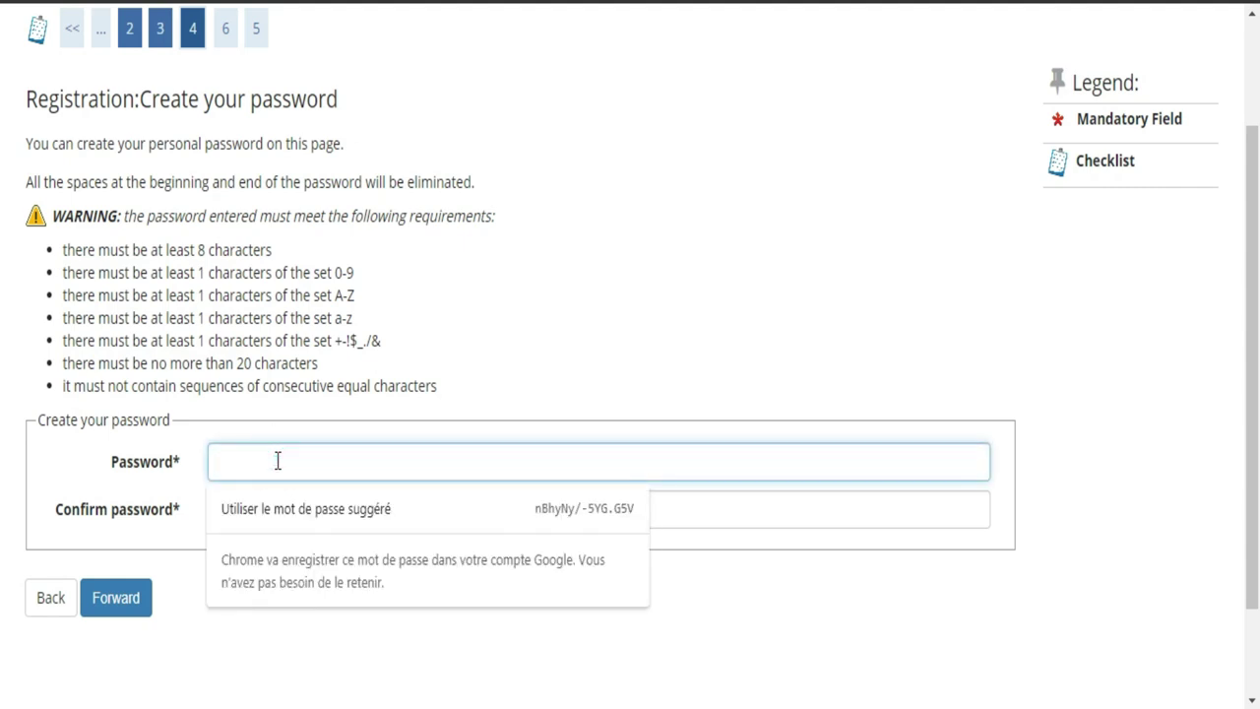
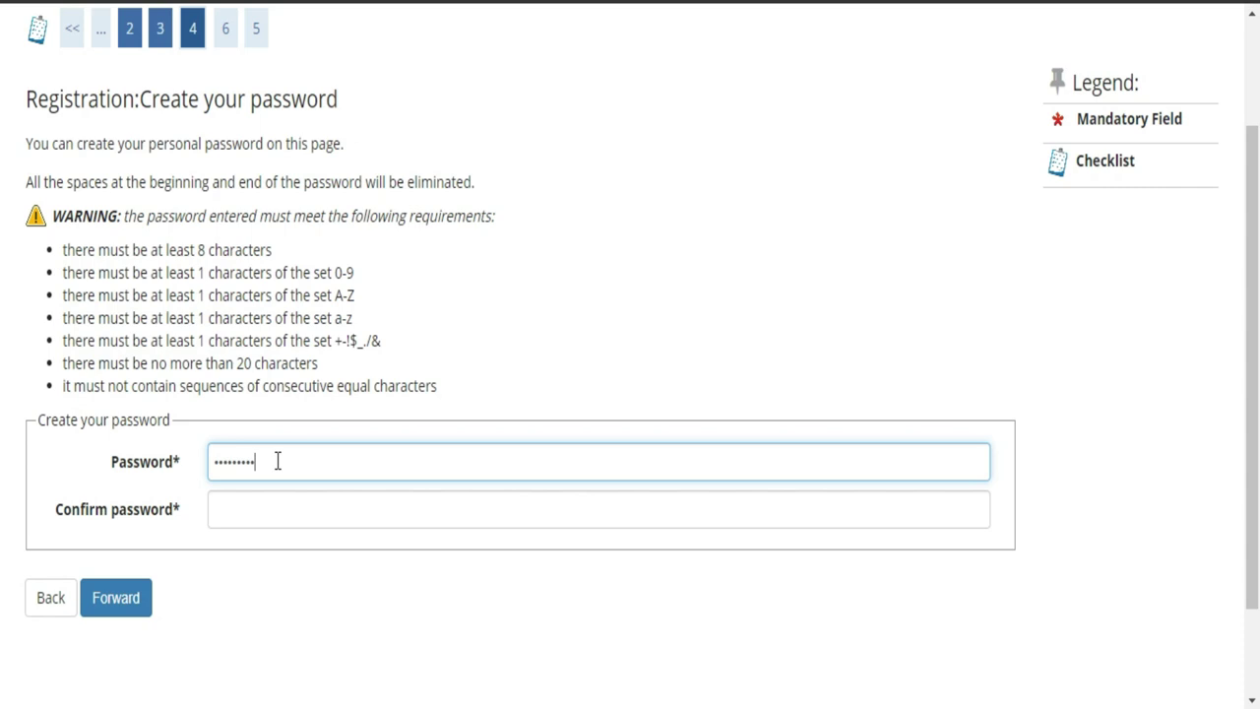
- Confirm the password and submit the form, resubmitting after the error
click(256, 508)
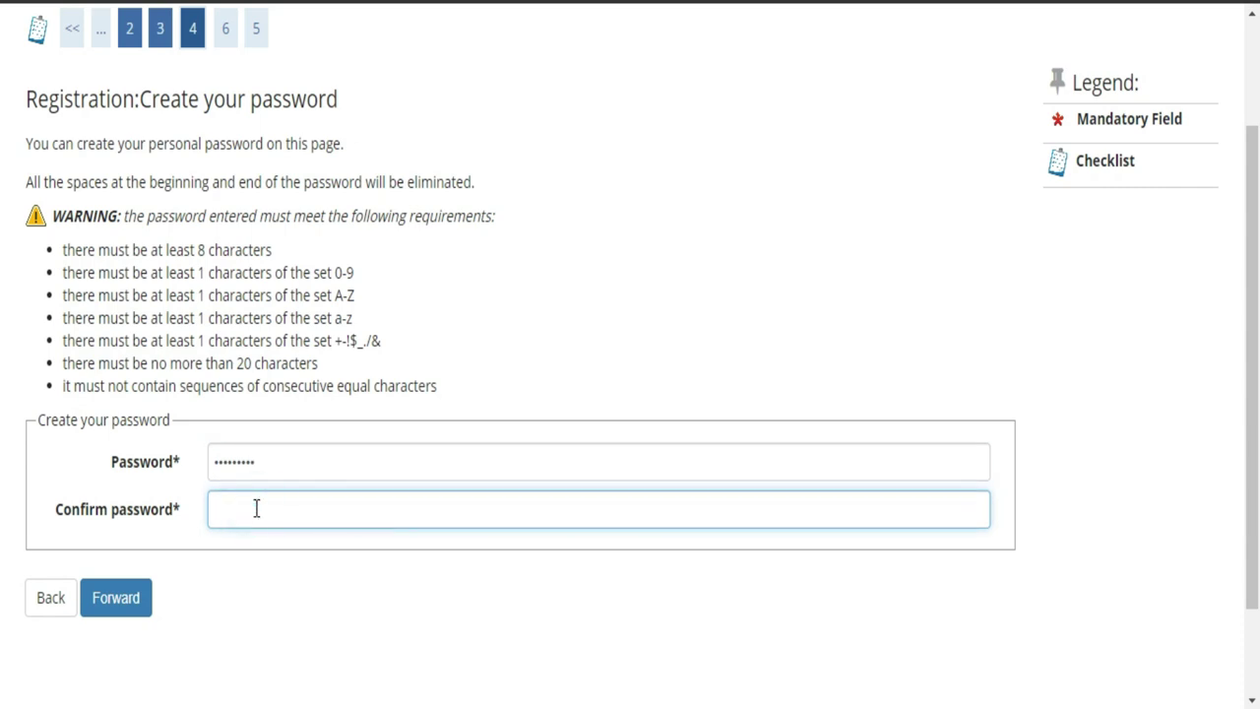
text(•••••••••)
click(123, 615)
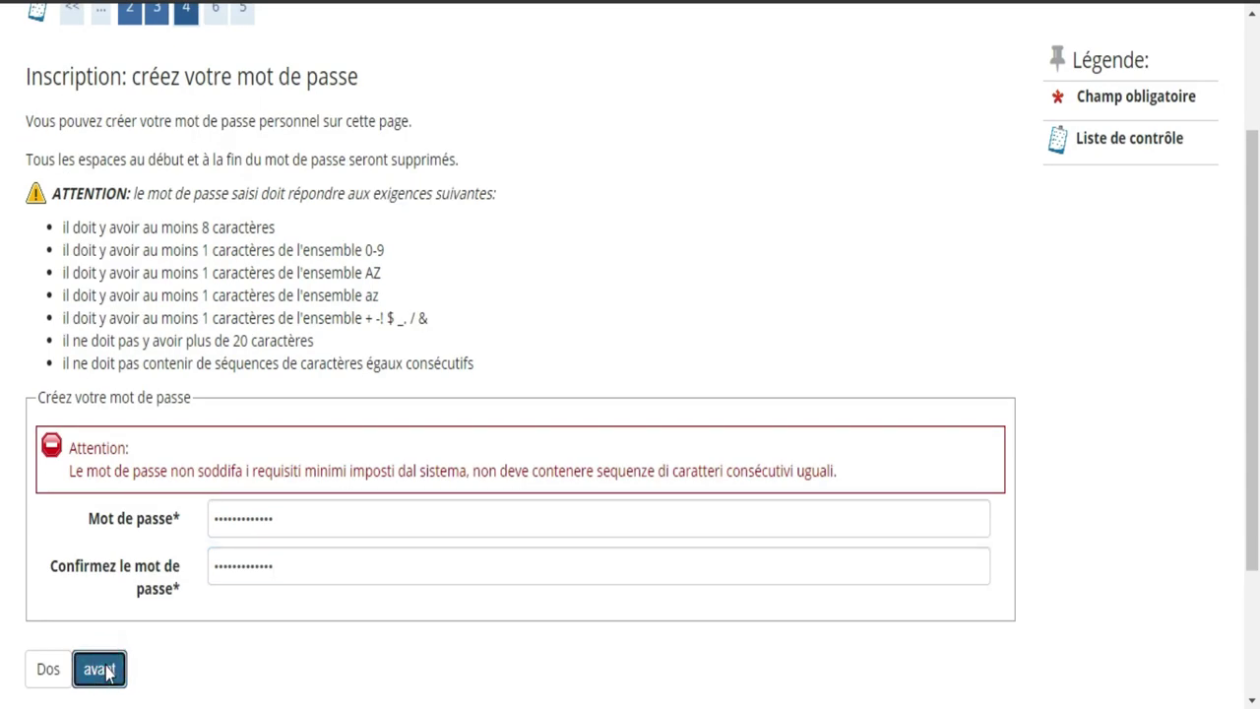
click(99, 670)
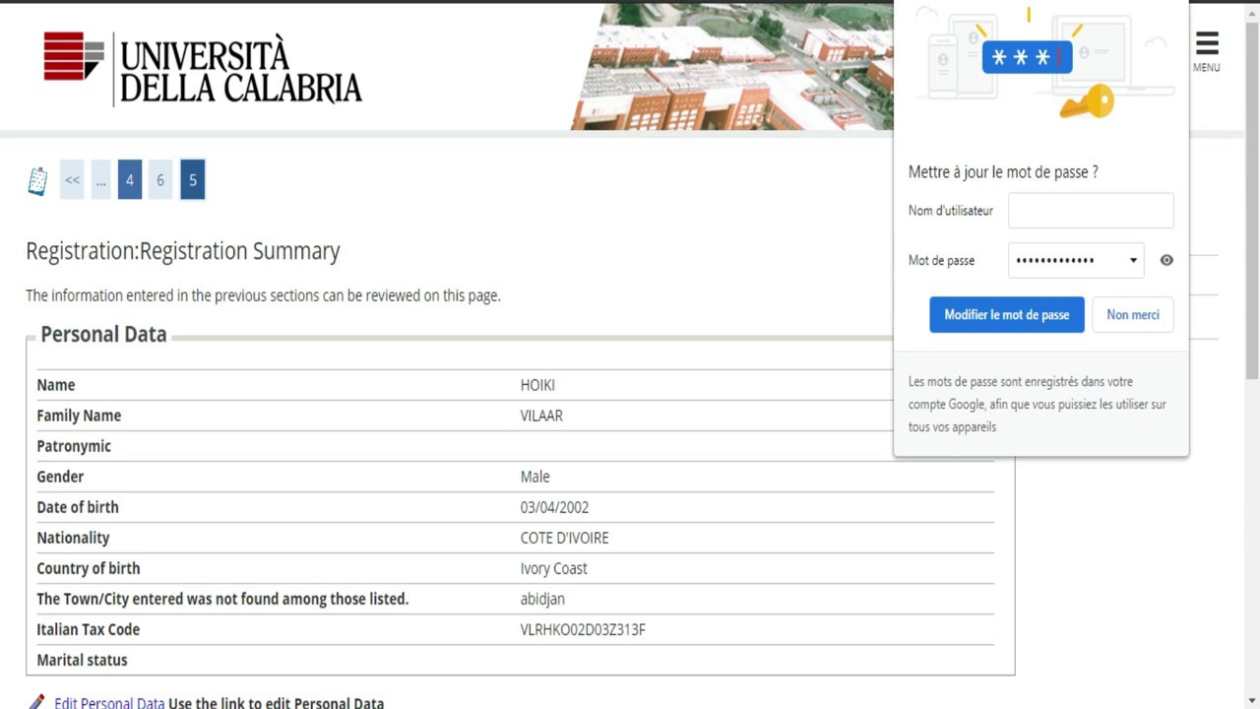
- Dismiss Chrome's password prompt, review the registration summary, and confirm it
key(Escape)
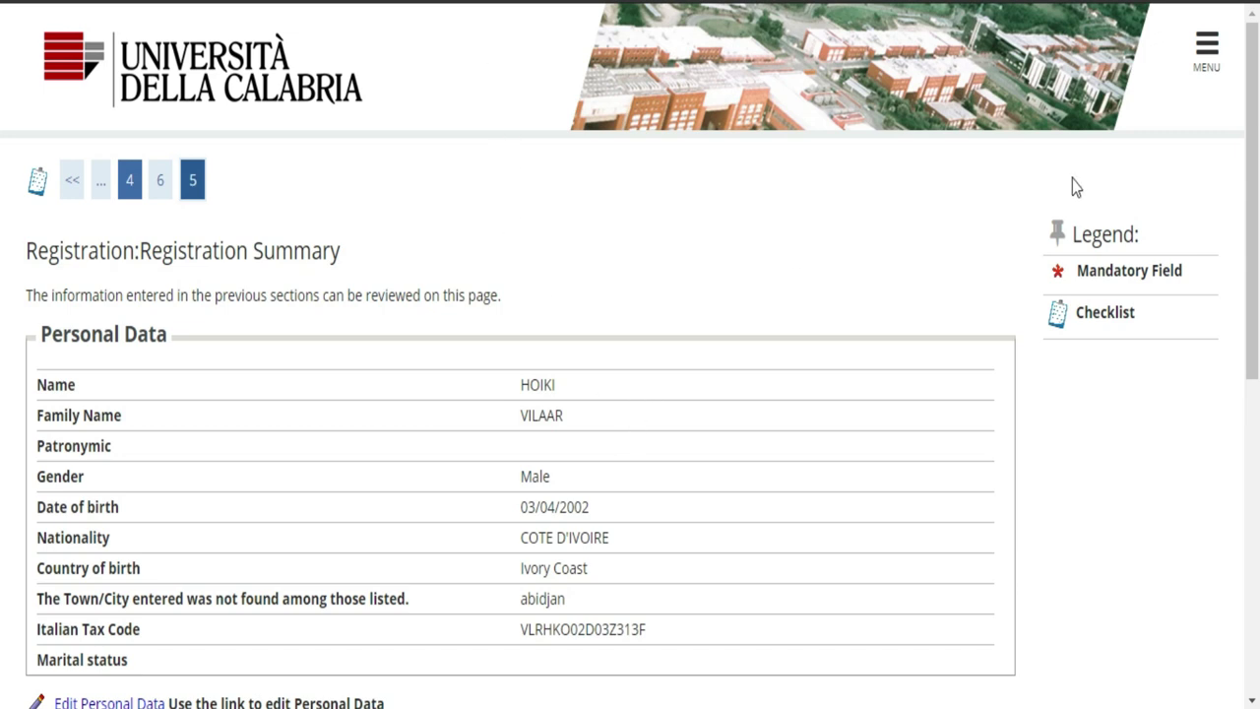
drag(1256, 118, 1256, 309)
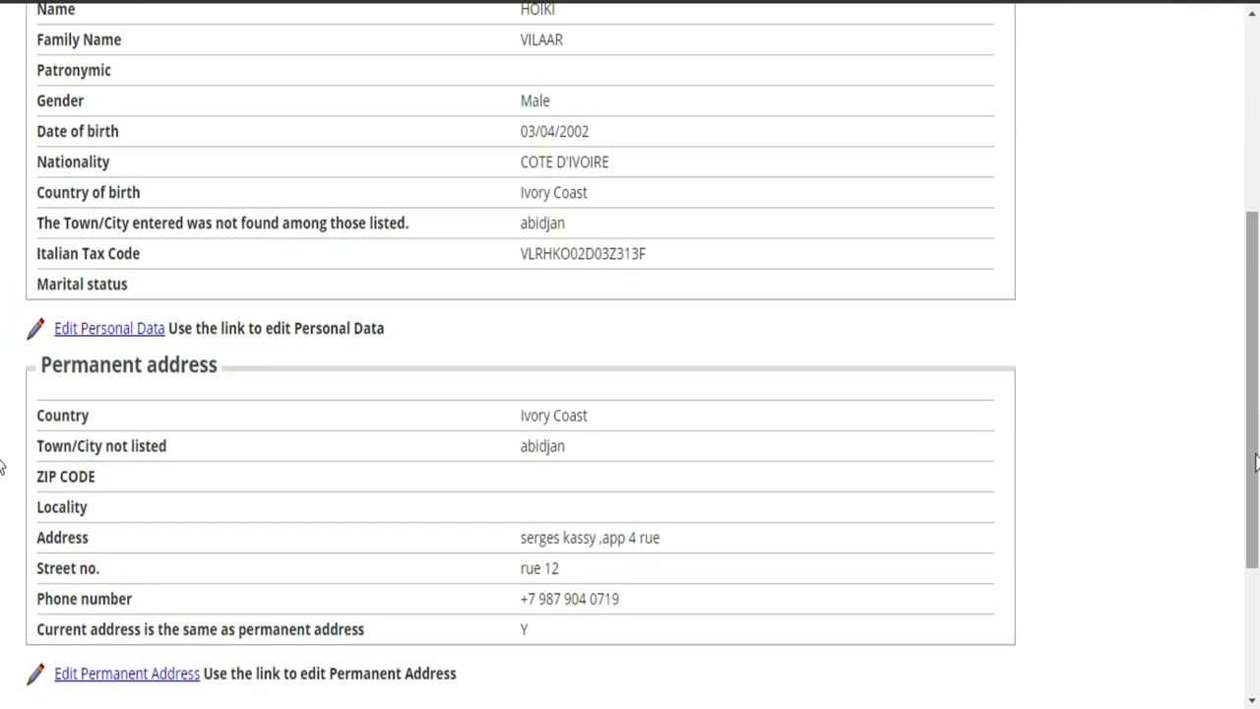
drag(1257, 424, 1258, 469)
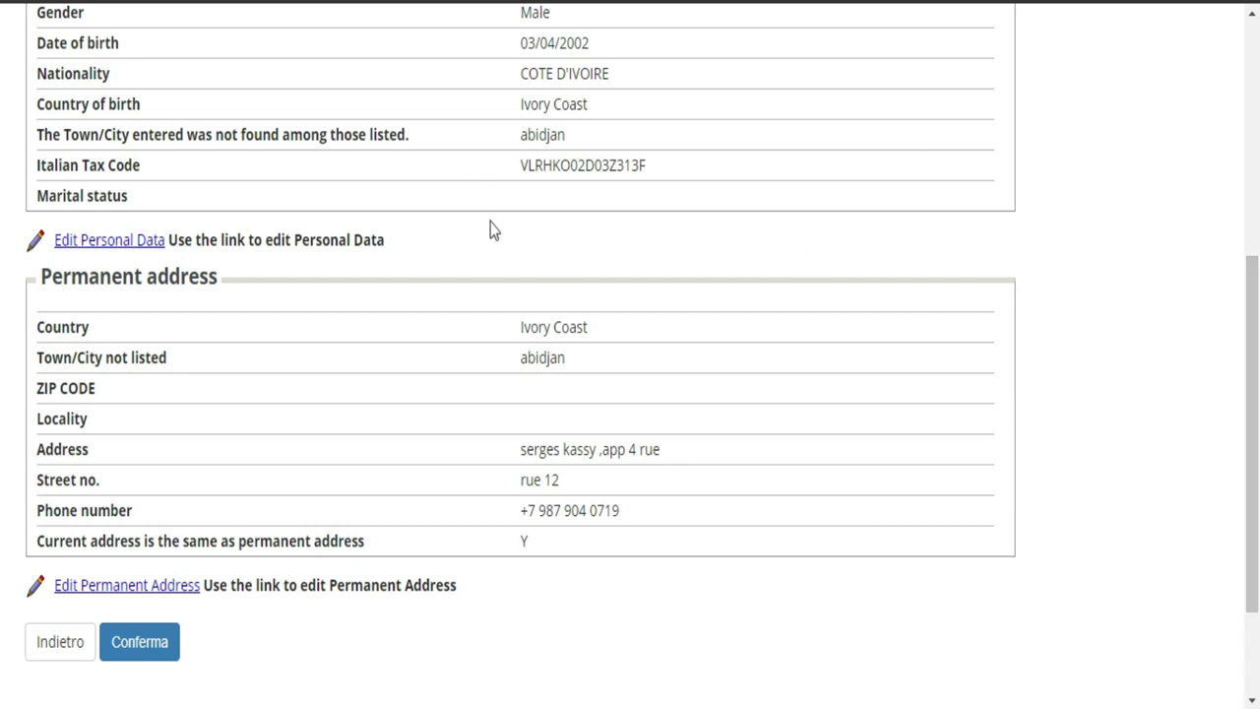
click(173, 658)
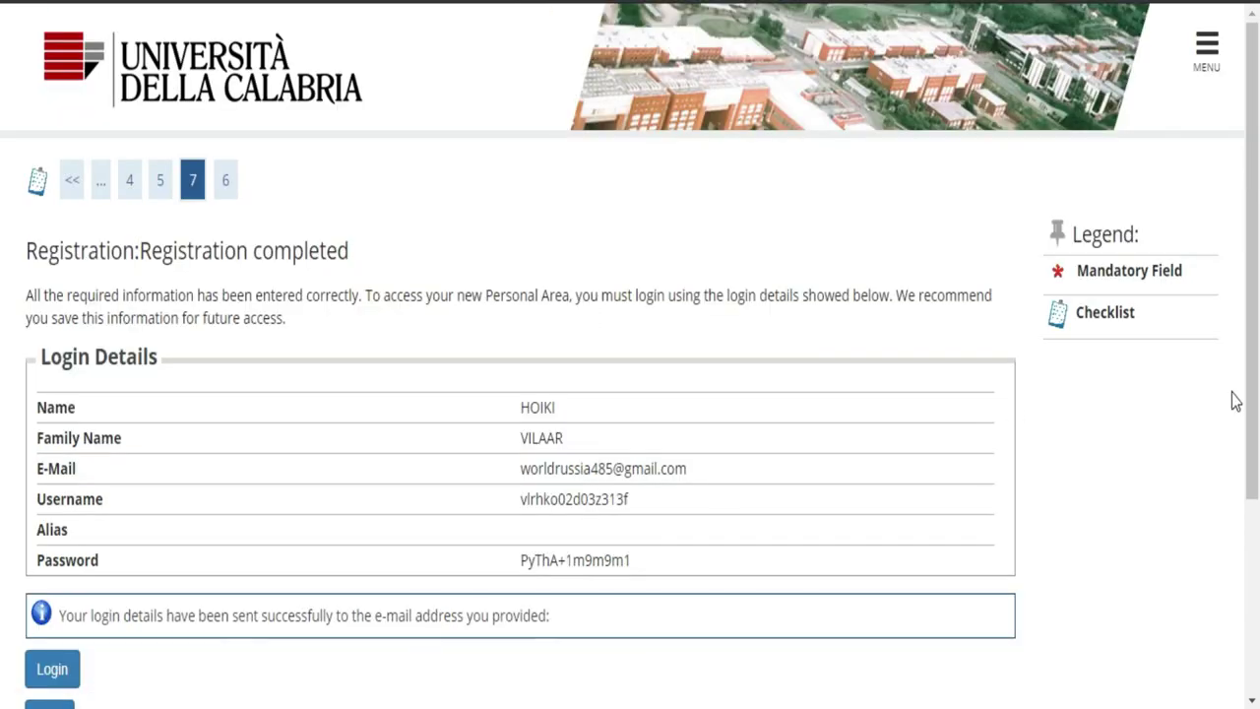
- Select the displayed account password, then open a new browser tab
scroll(6, 394, down, 3)
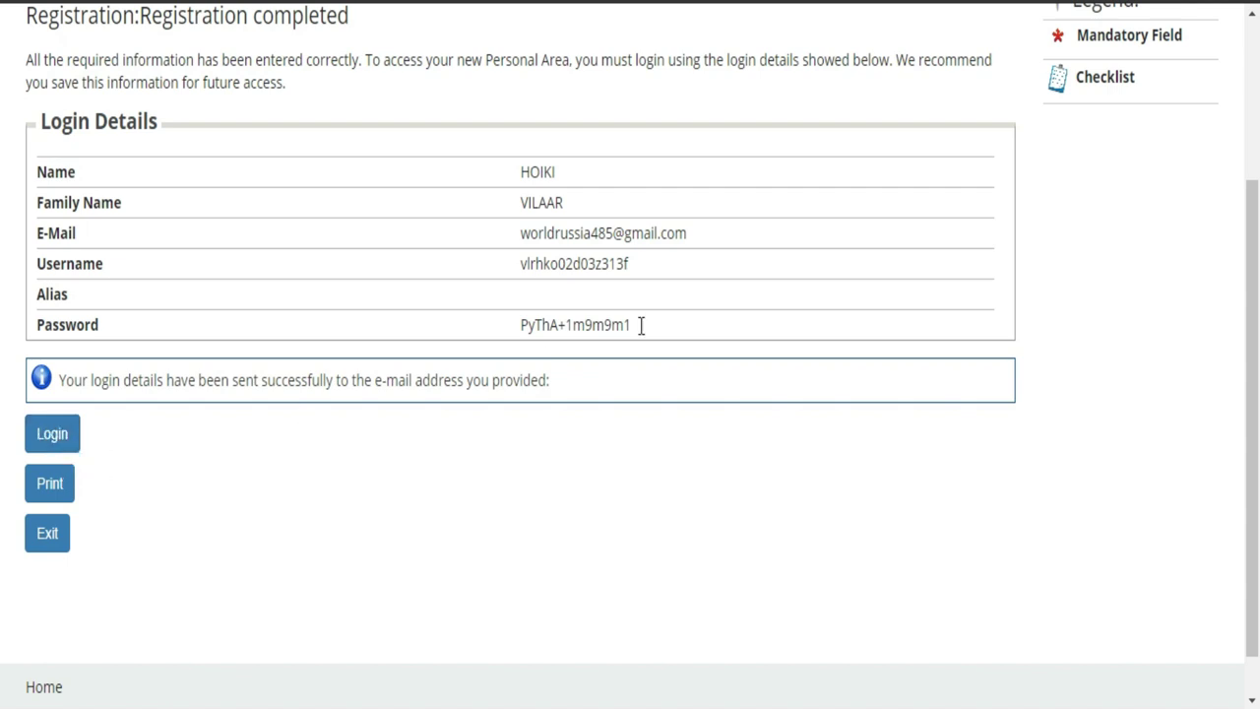
drag(635, 323, 506, 343)
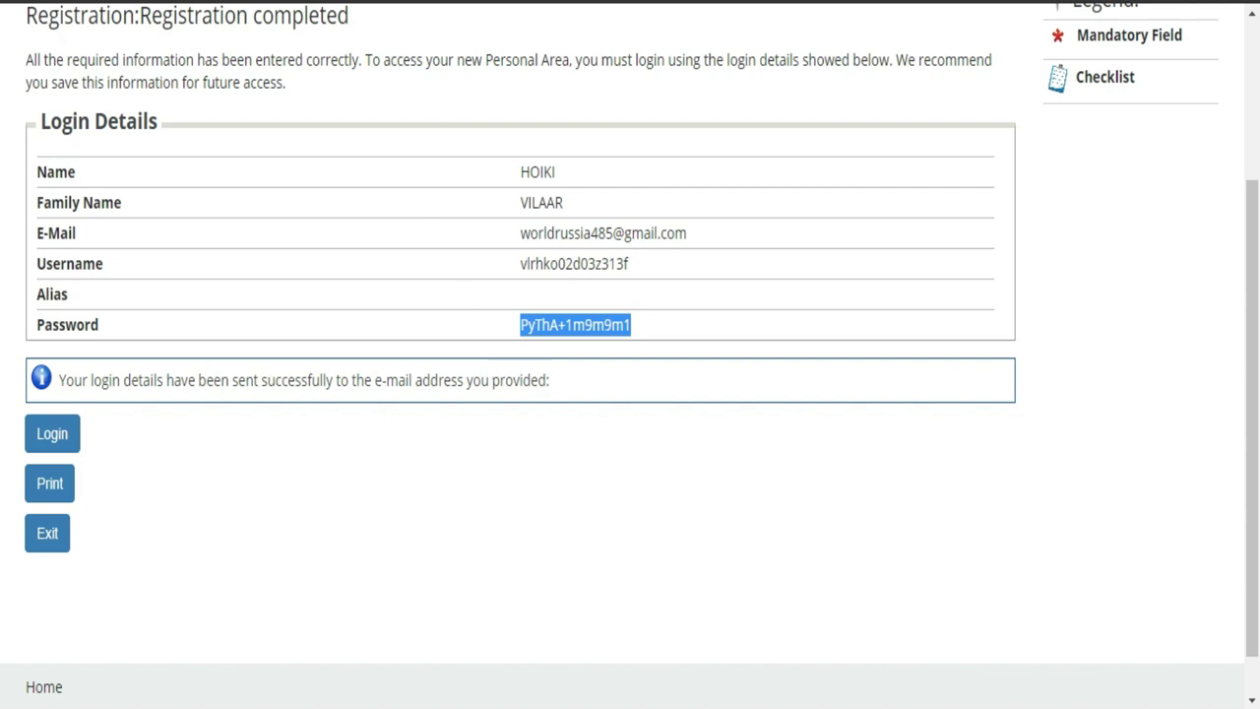
key(ctrl+t)
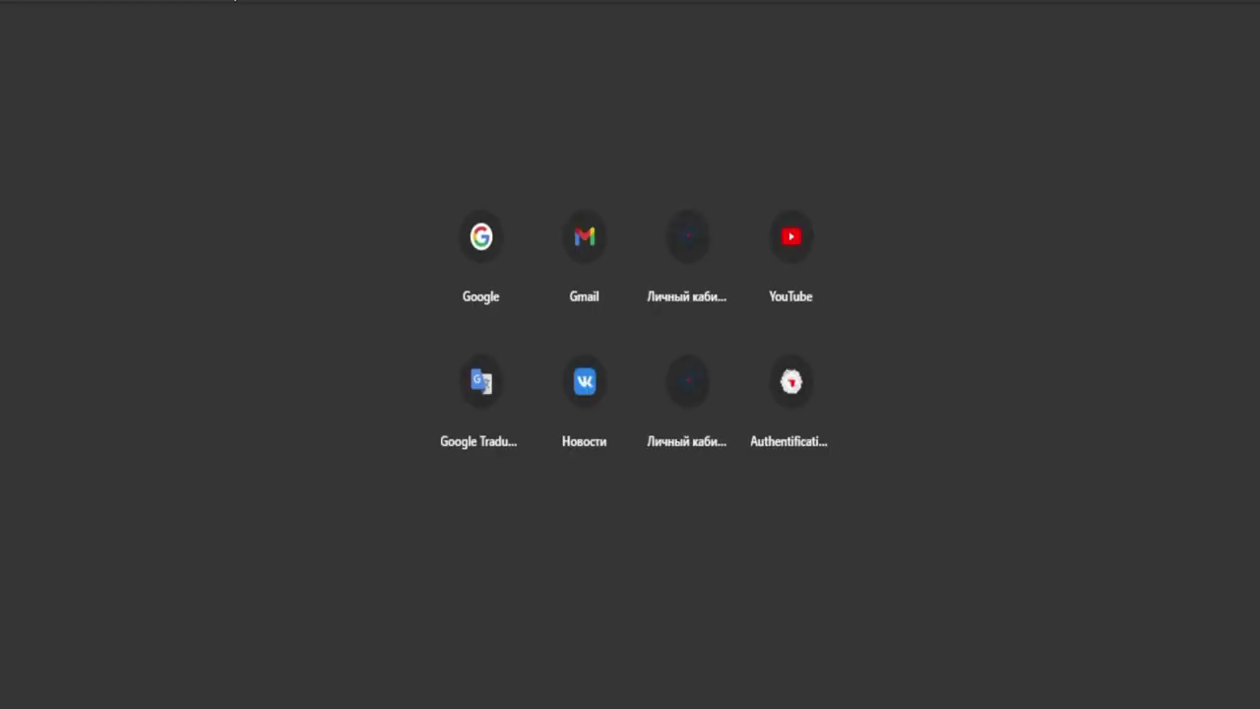
- Open Gmail, sign in with the registration e-mail account, and accept the Chrome profile switch
click(234, 1)
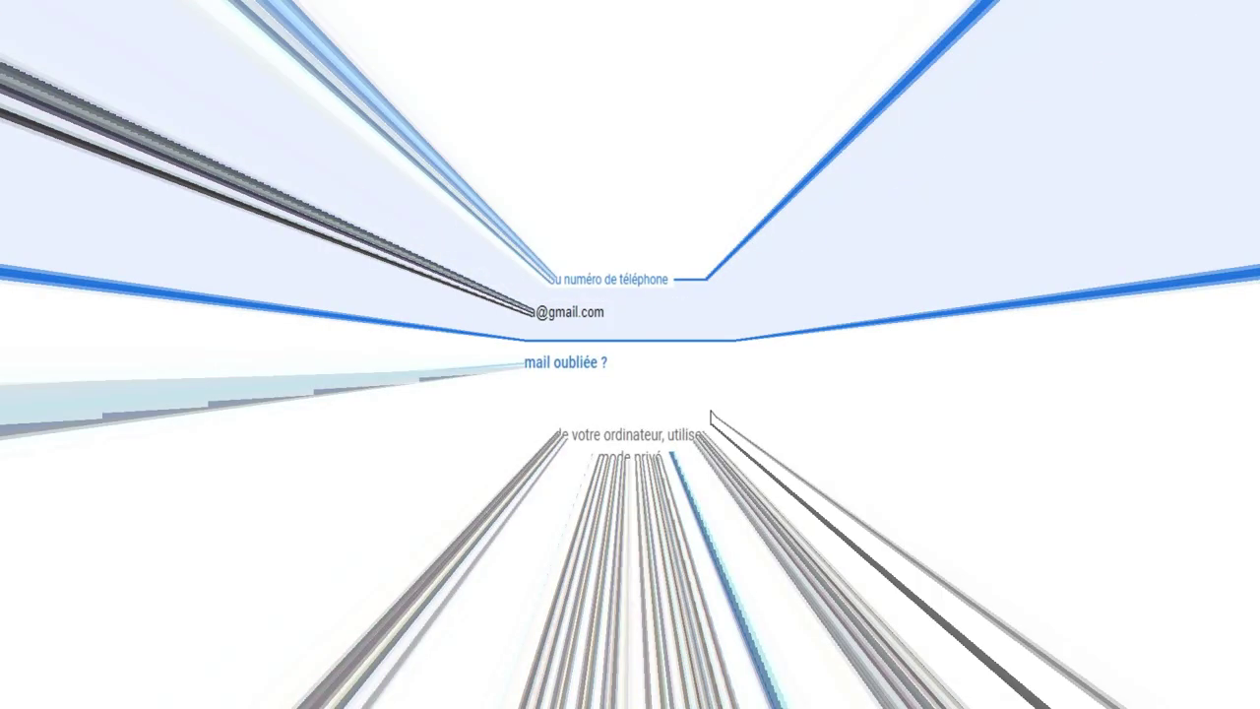
triple_click(634, 325)
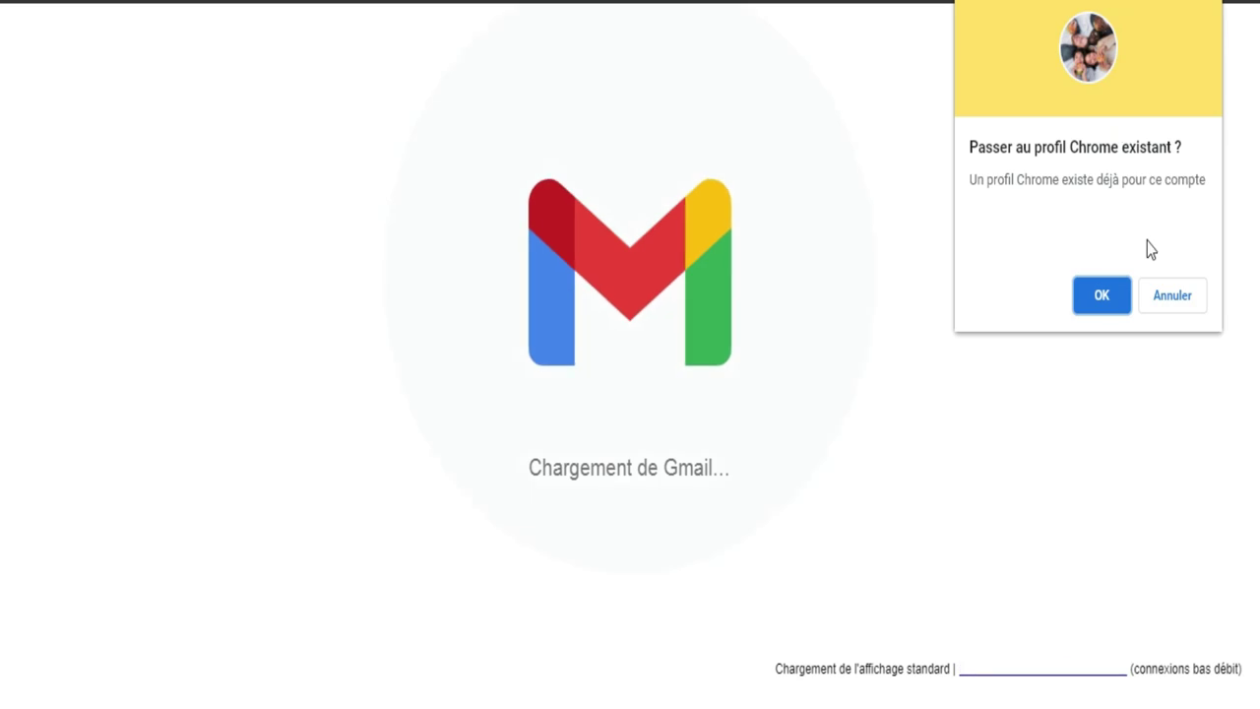
click(1119, 310)
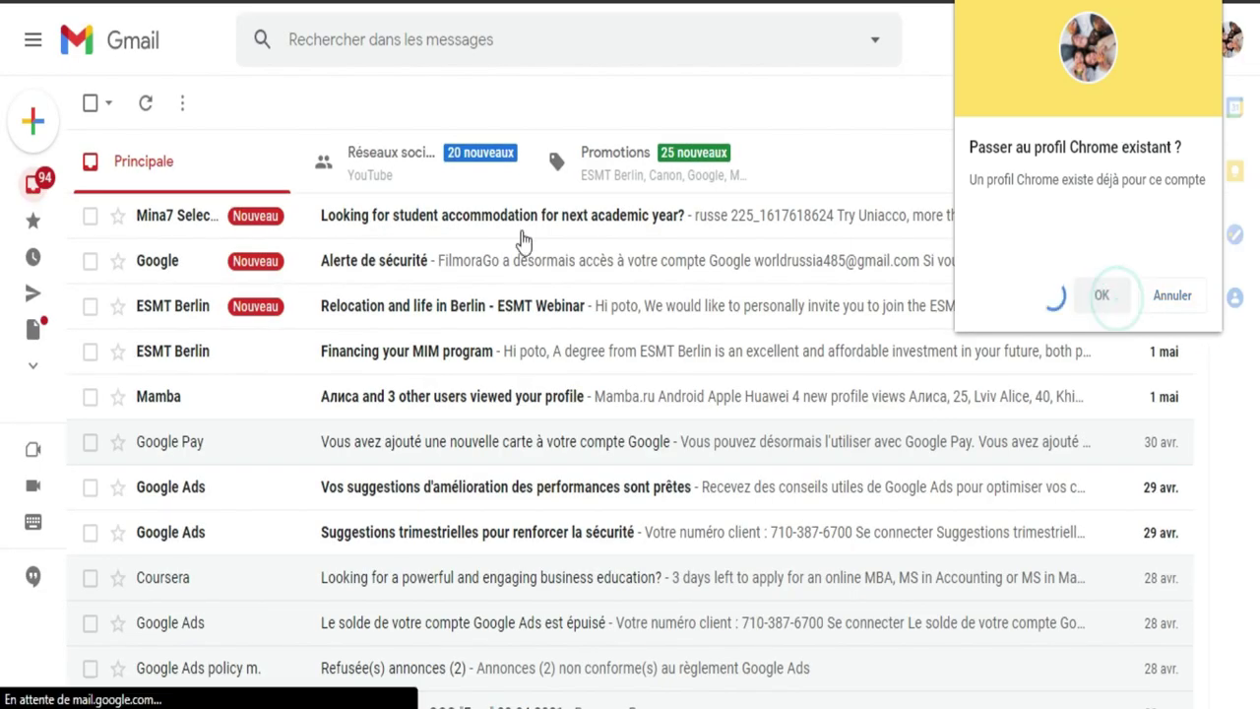